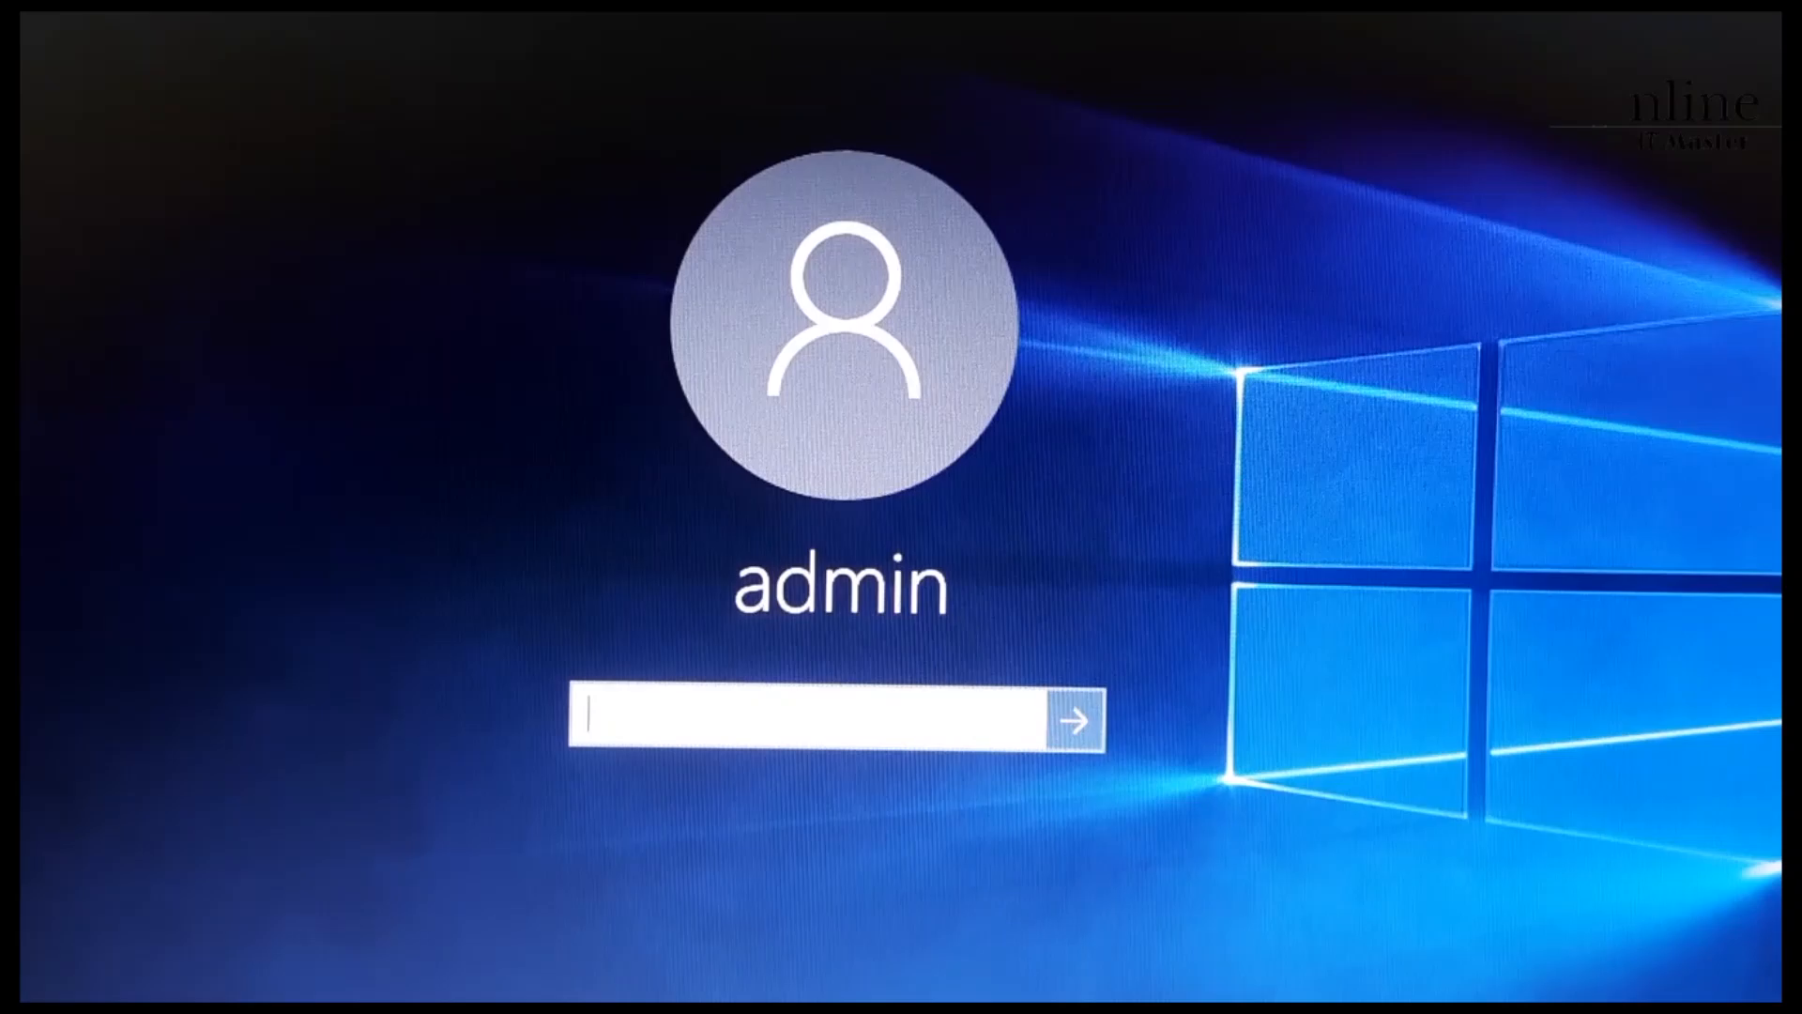
text(***********************)
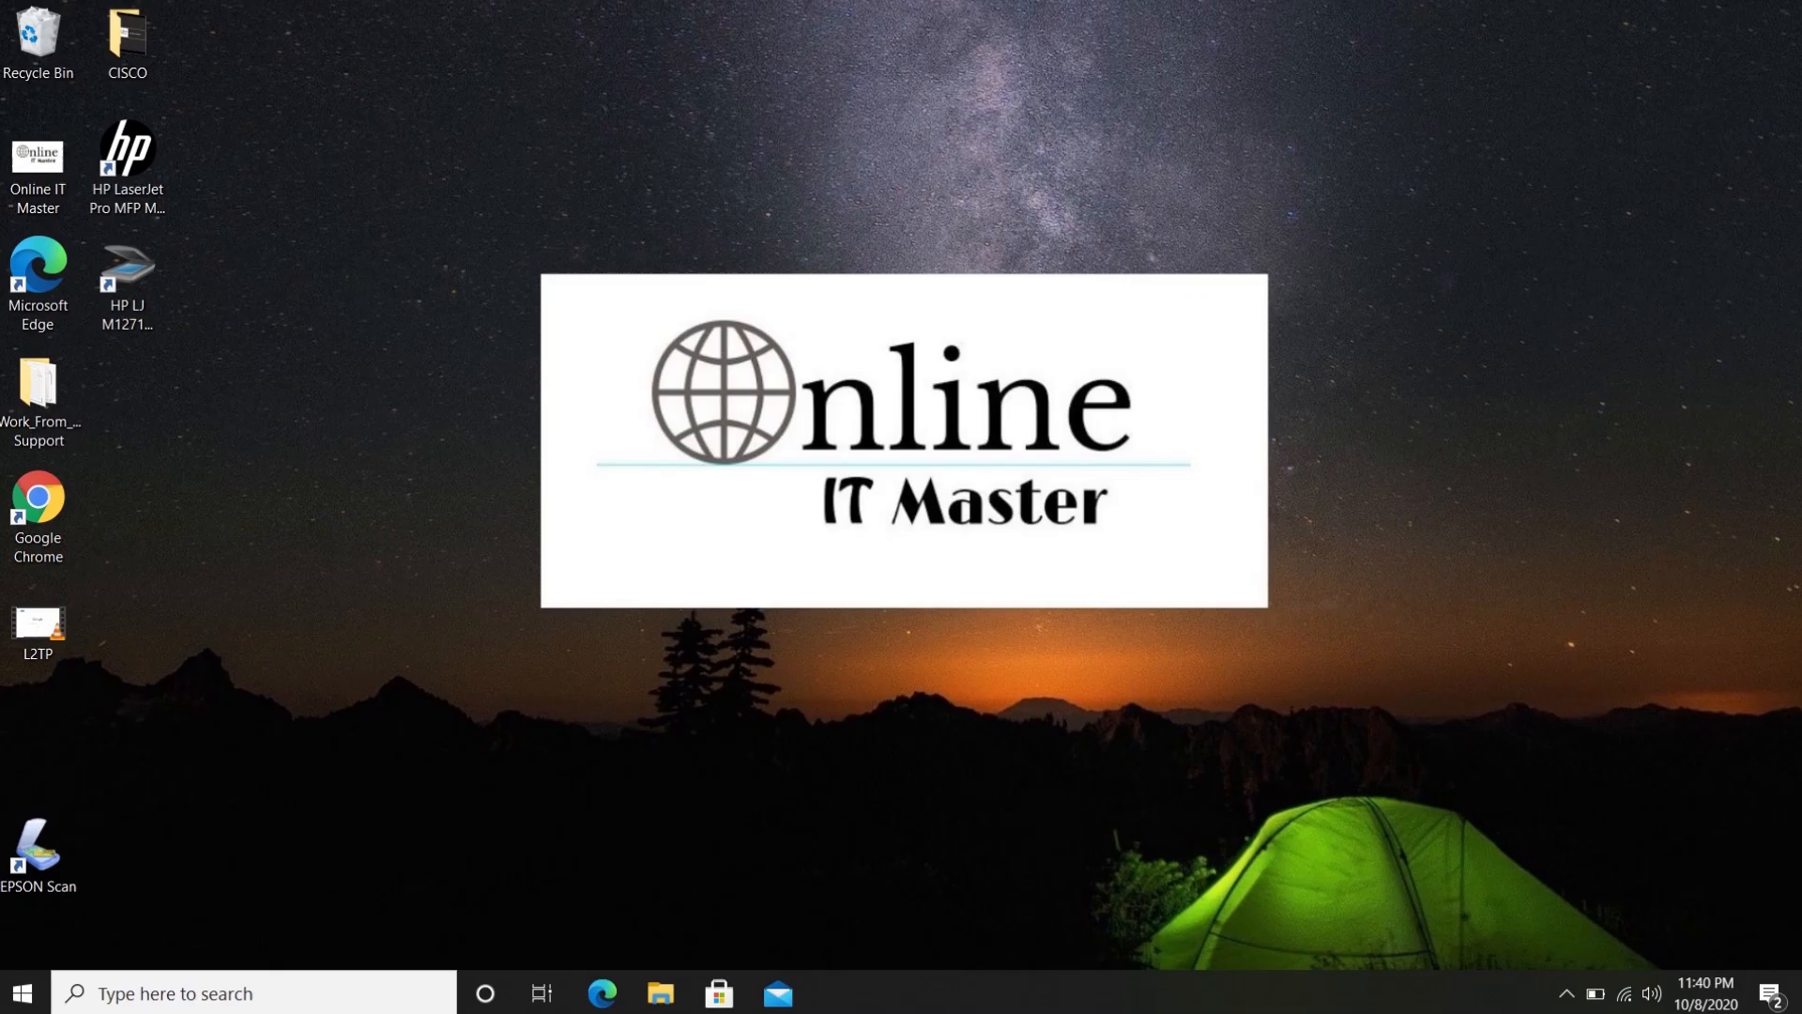
- Create a new text document on the desktop, keeping the default name 'New Text Document'
right_click(151, 533)
mouse_move(204, 798)
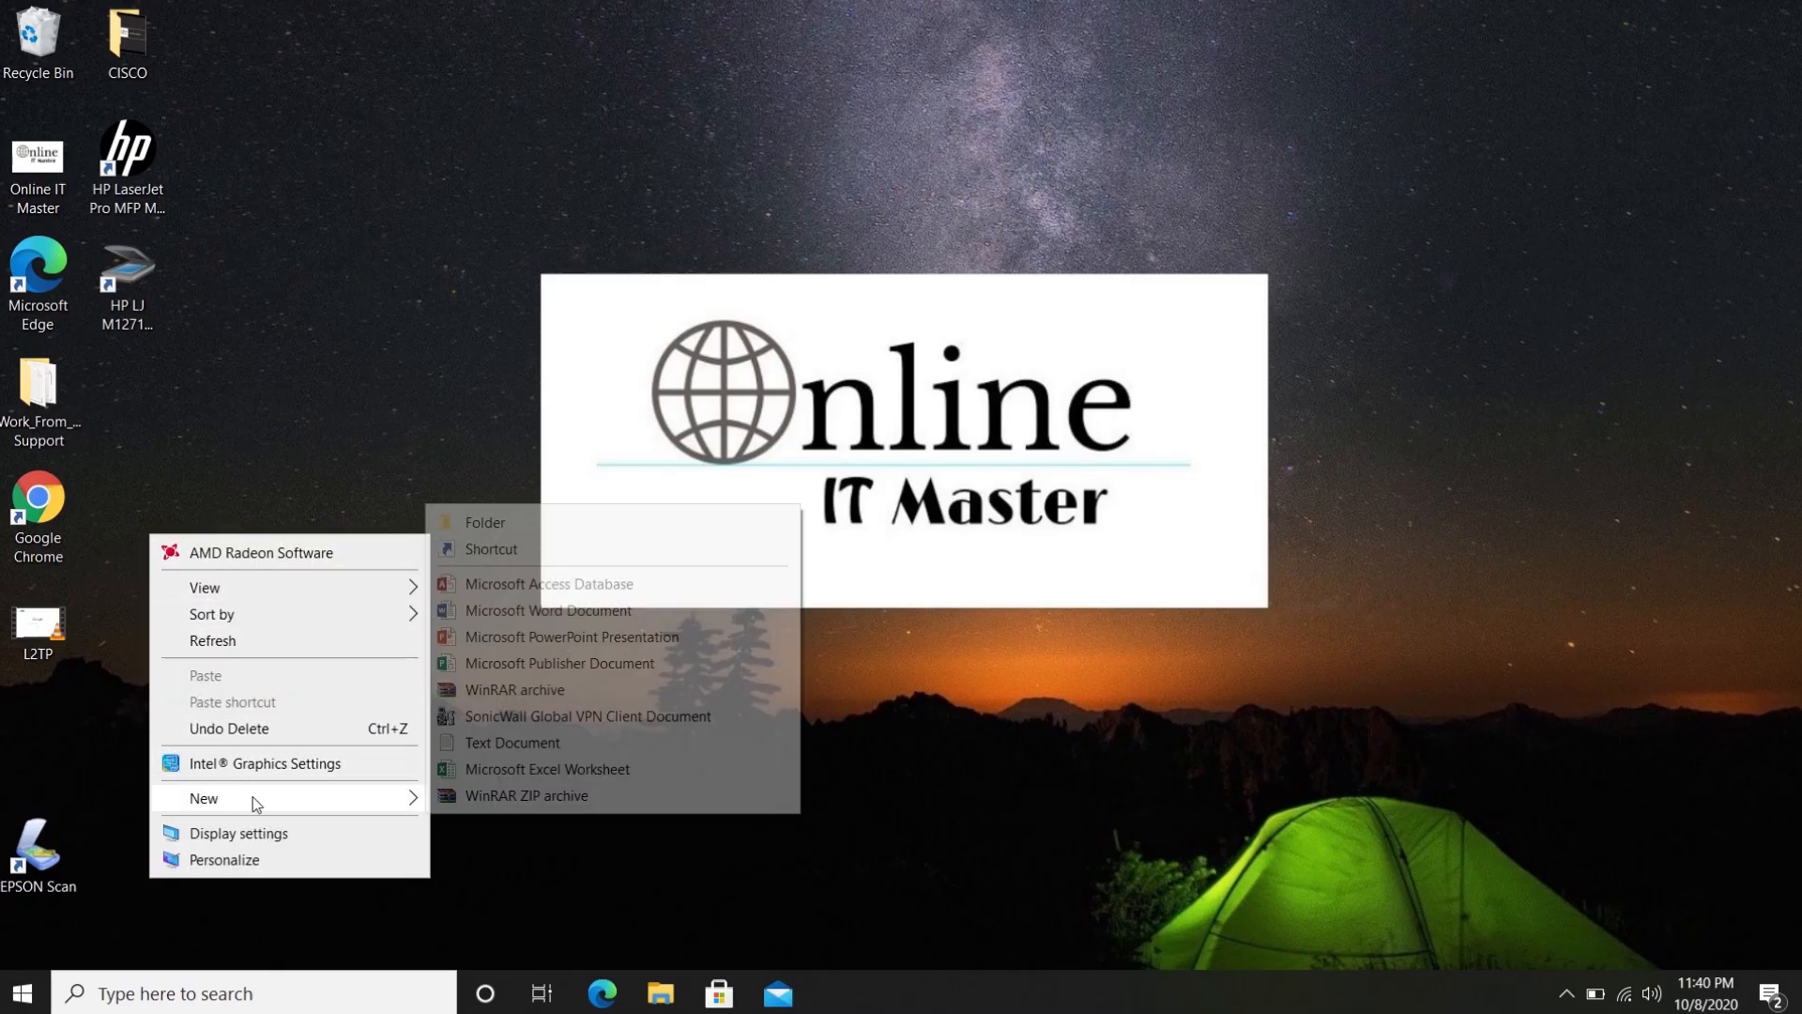
click(503, 743)
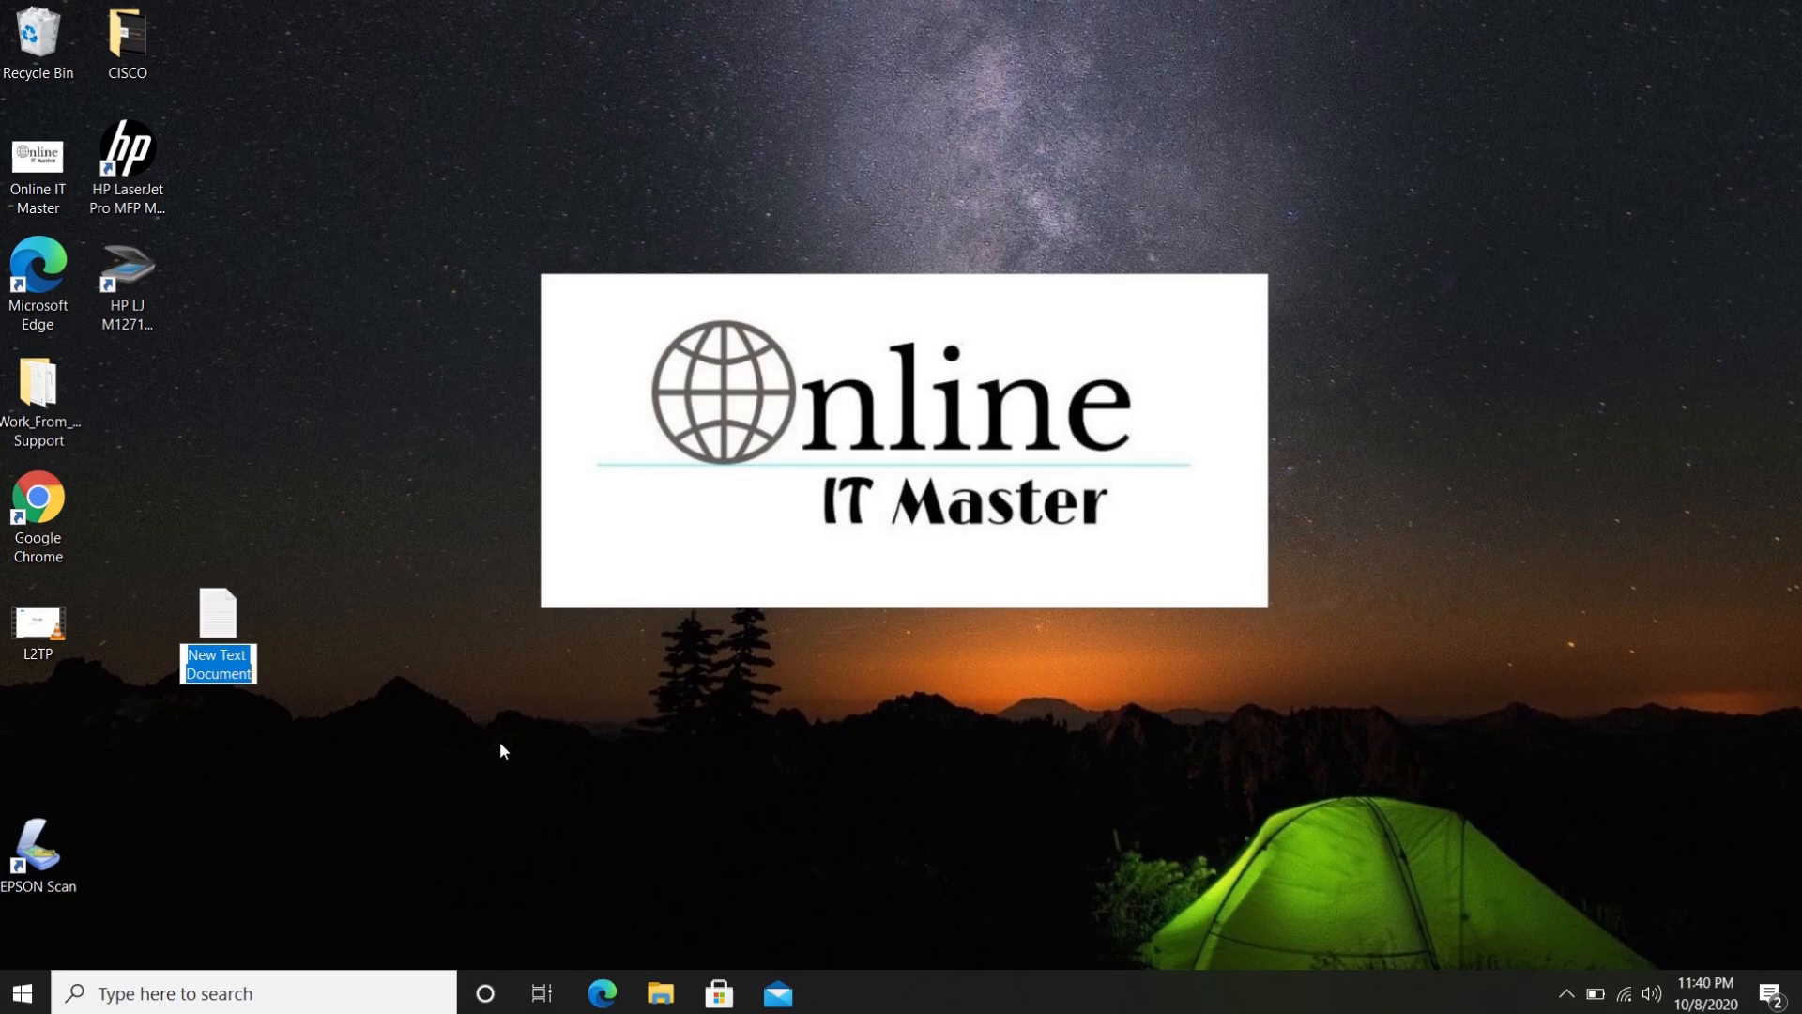
click(221, 625)
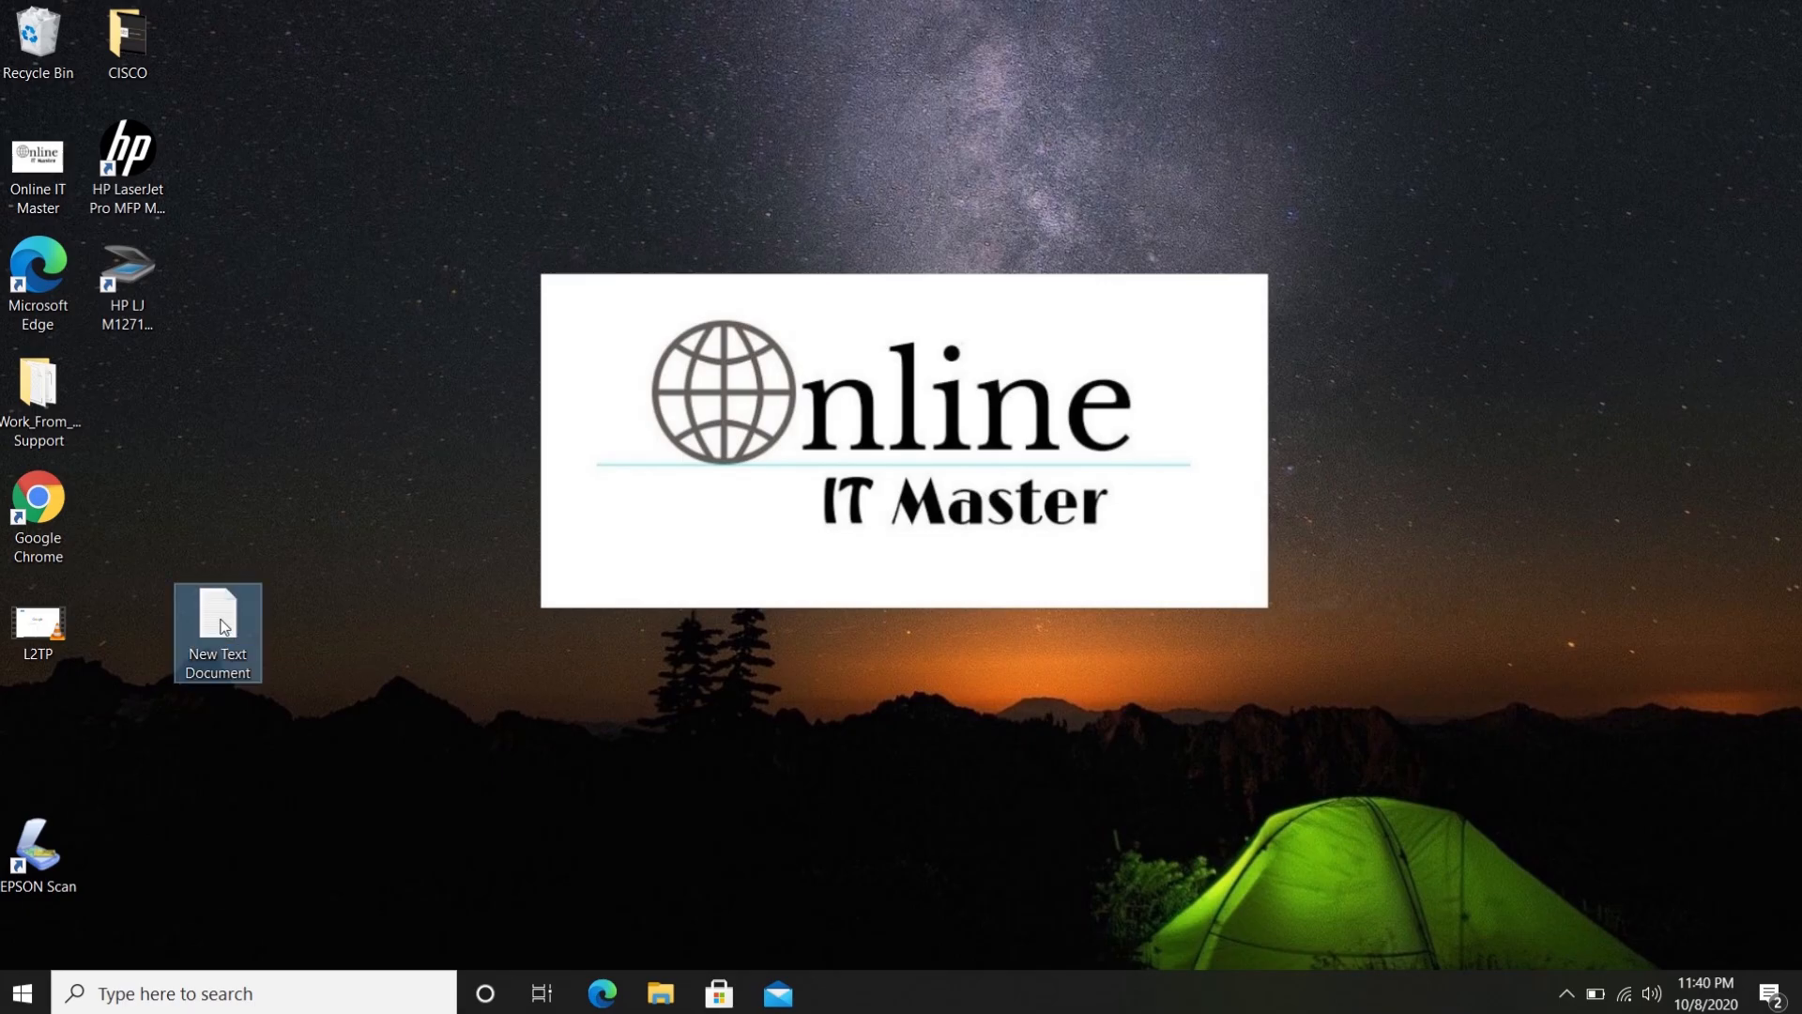
- Type test lines of repeated 4s in the document, clearing and retyping, then minimize Notepad
double_click(222, 625)
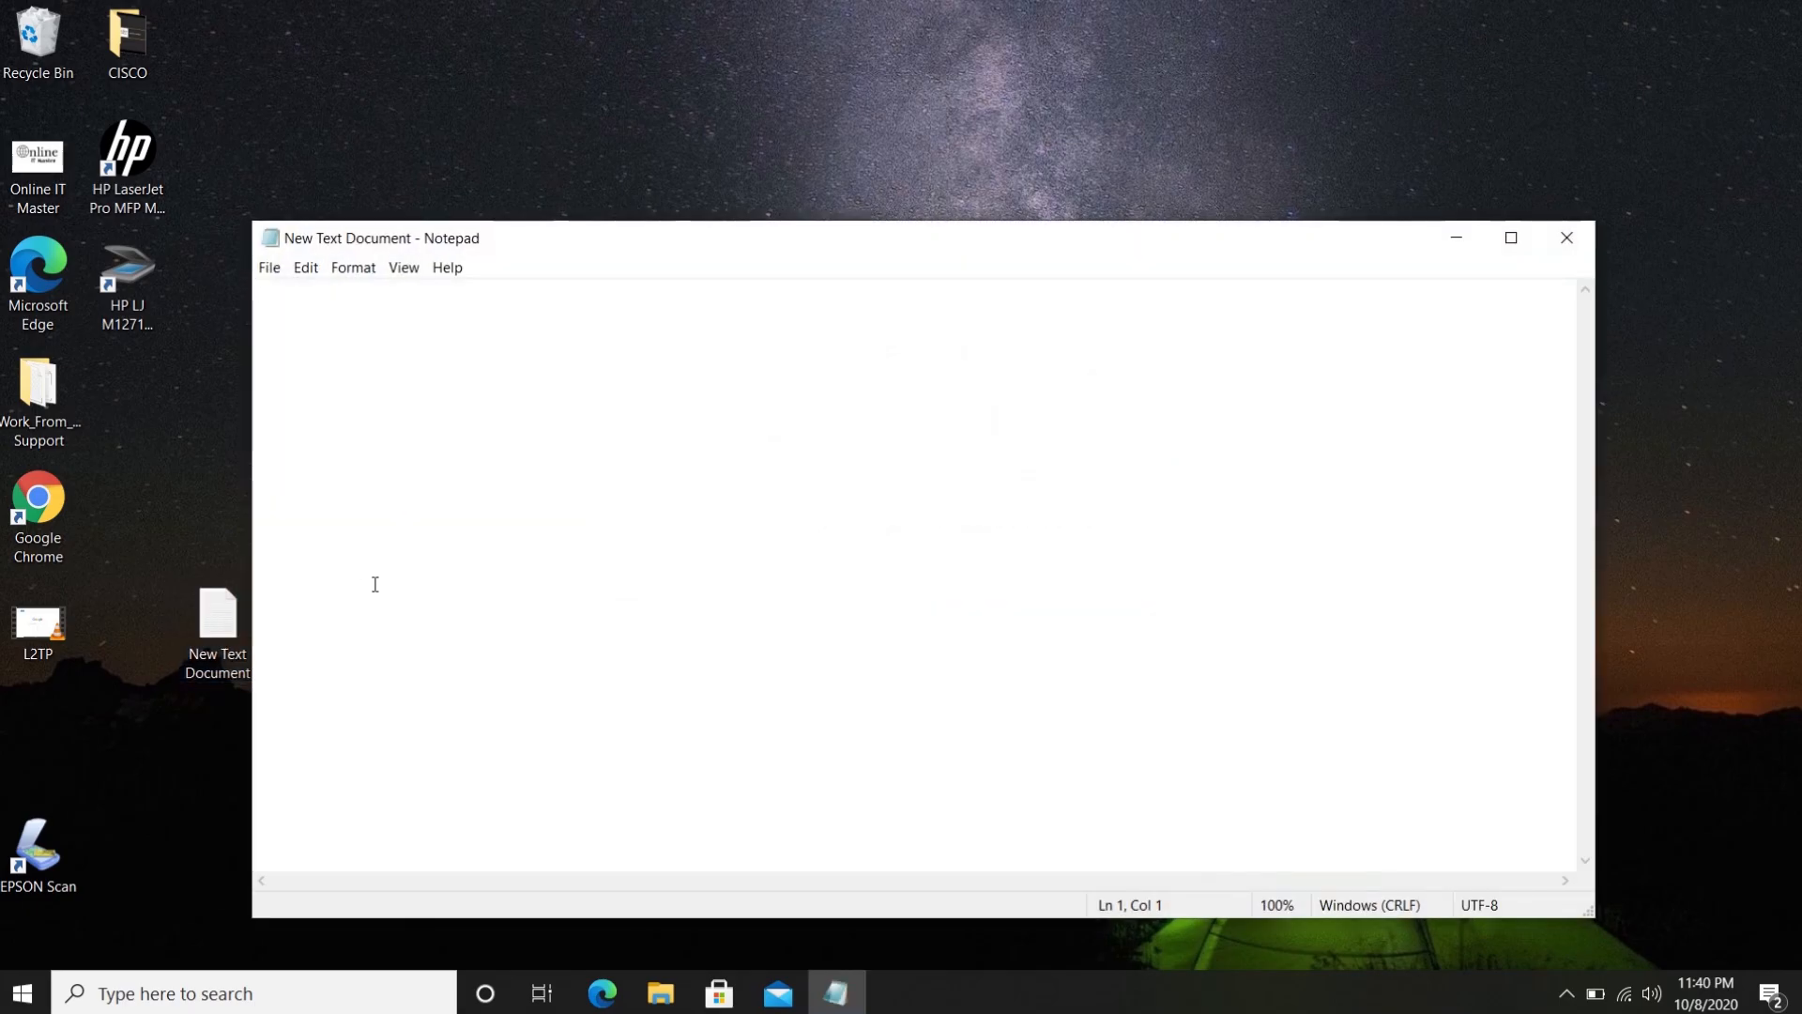
text(44444444444444444444444)
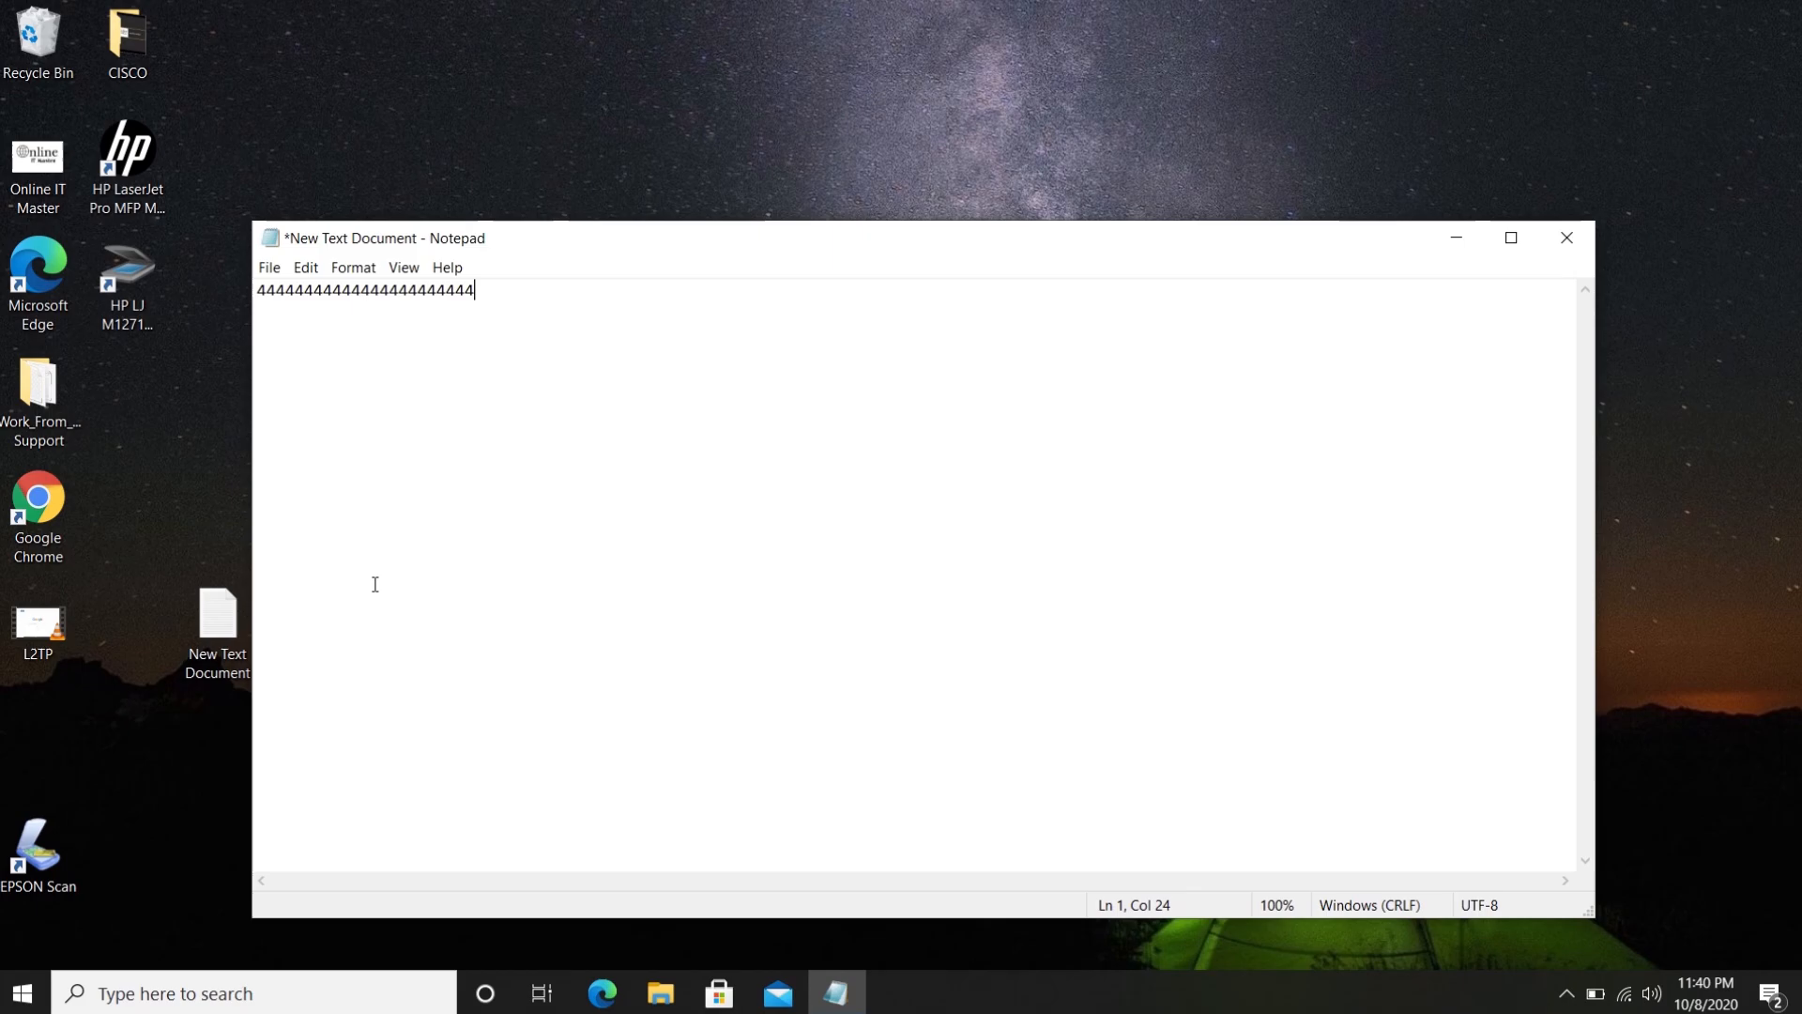
text(444444444444444444444444444)
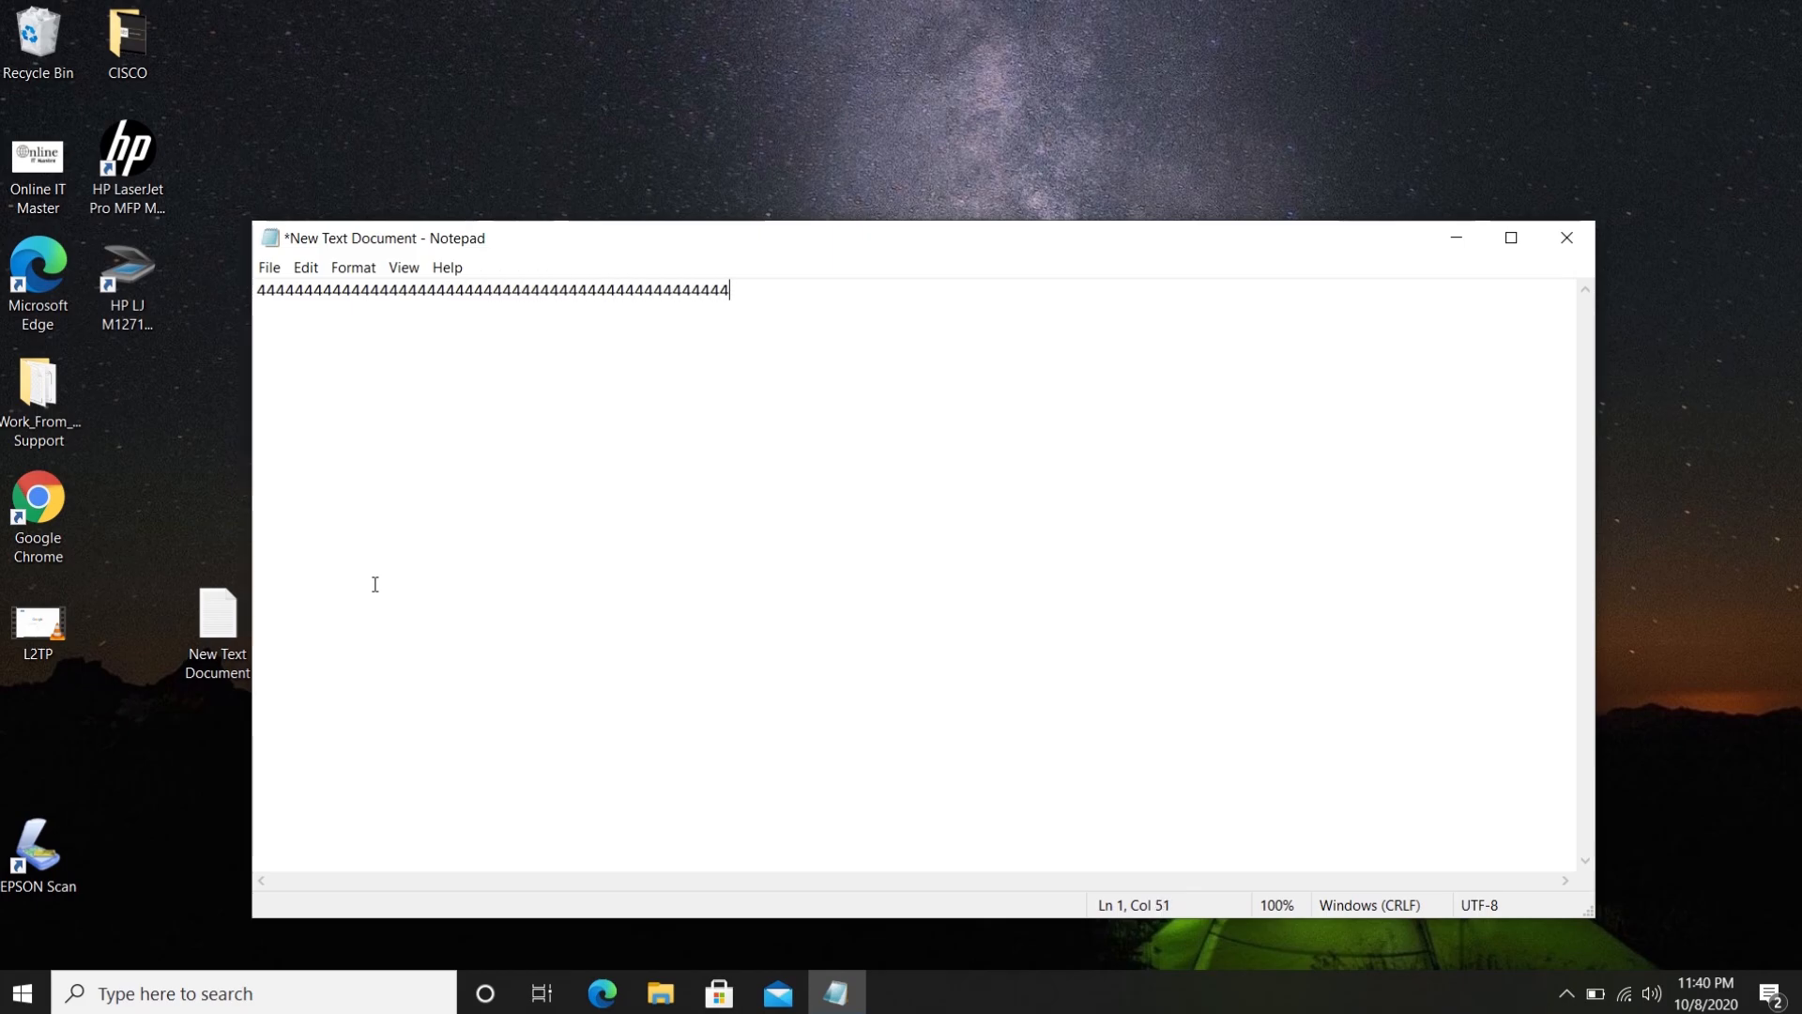
text(444444444444)
text(444444444444444444444444)
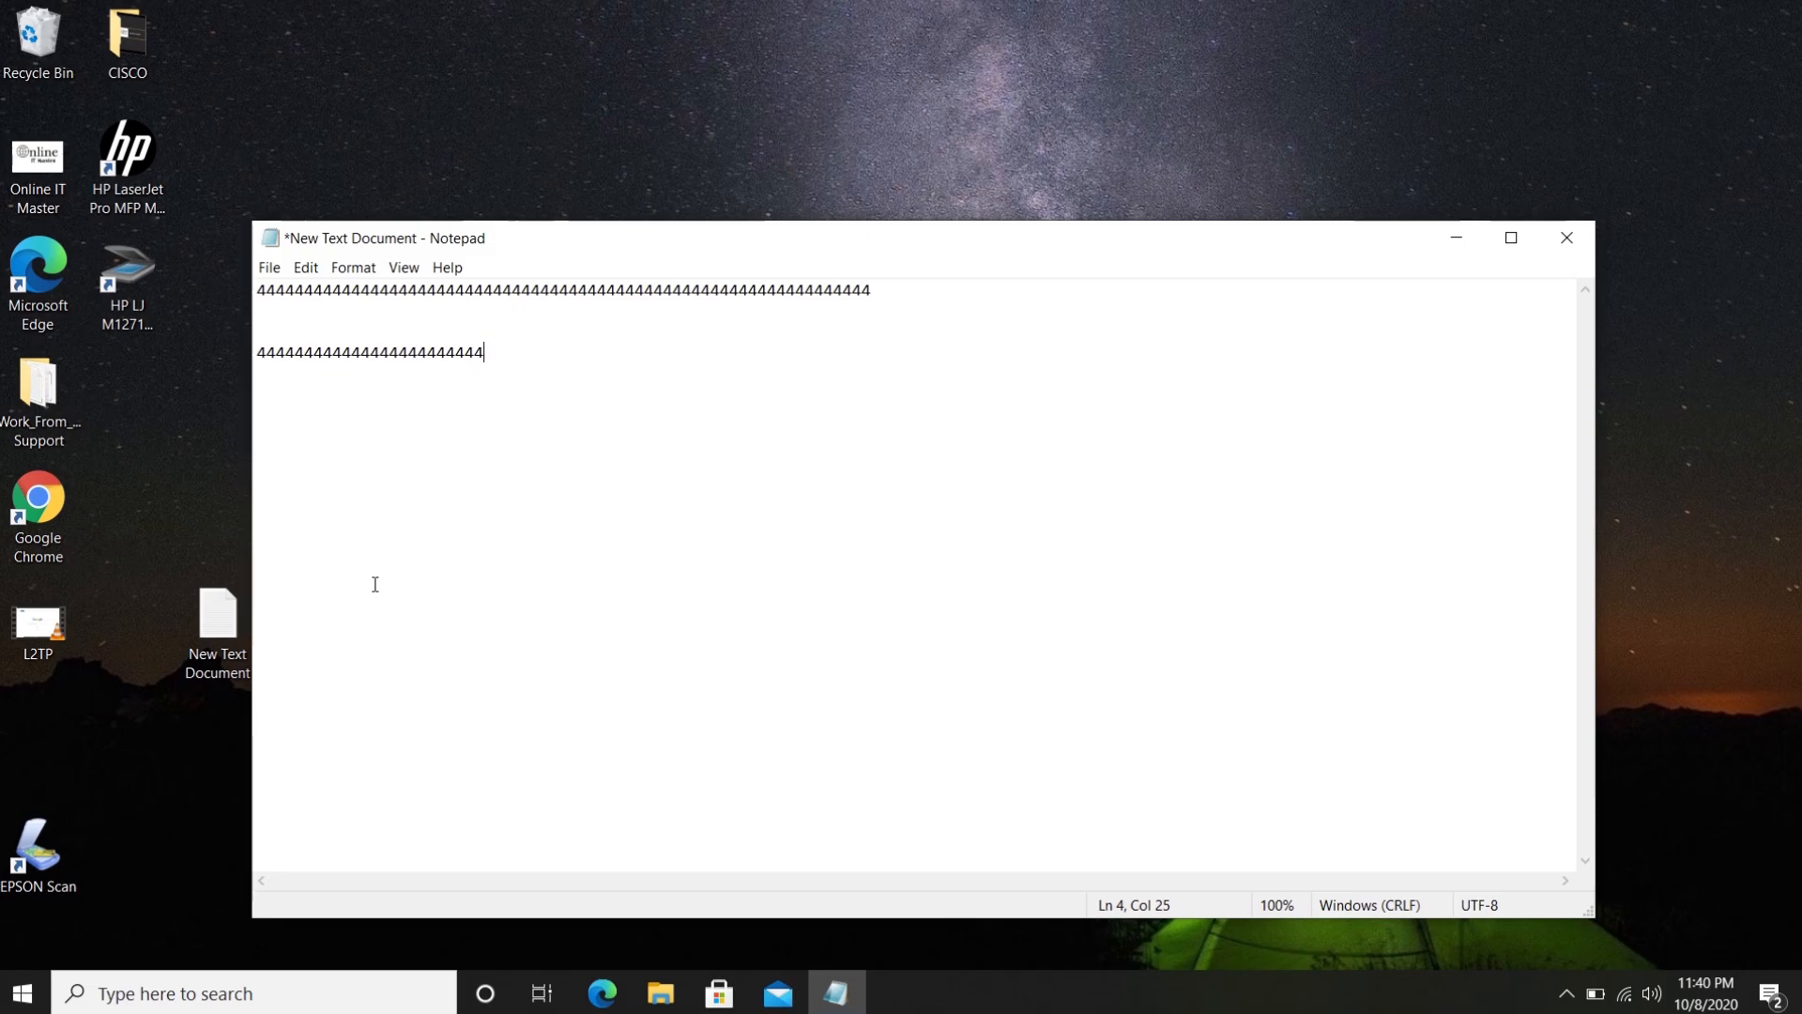
text(44444444444444444444444444444444444444444444)
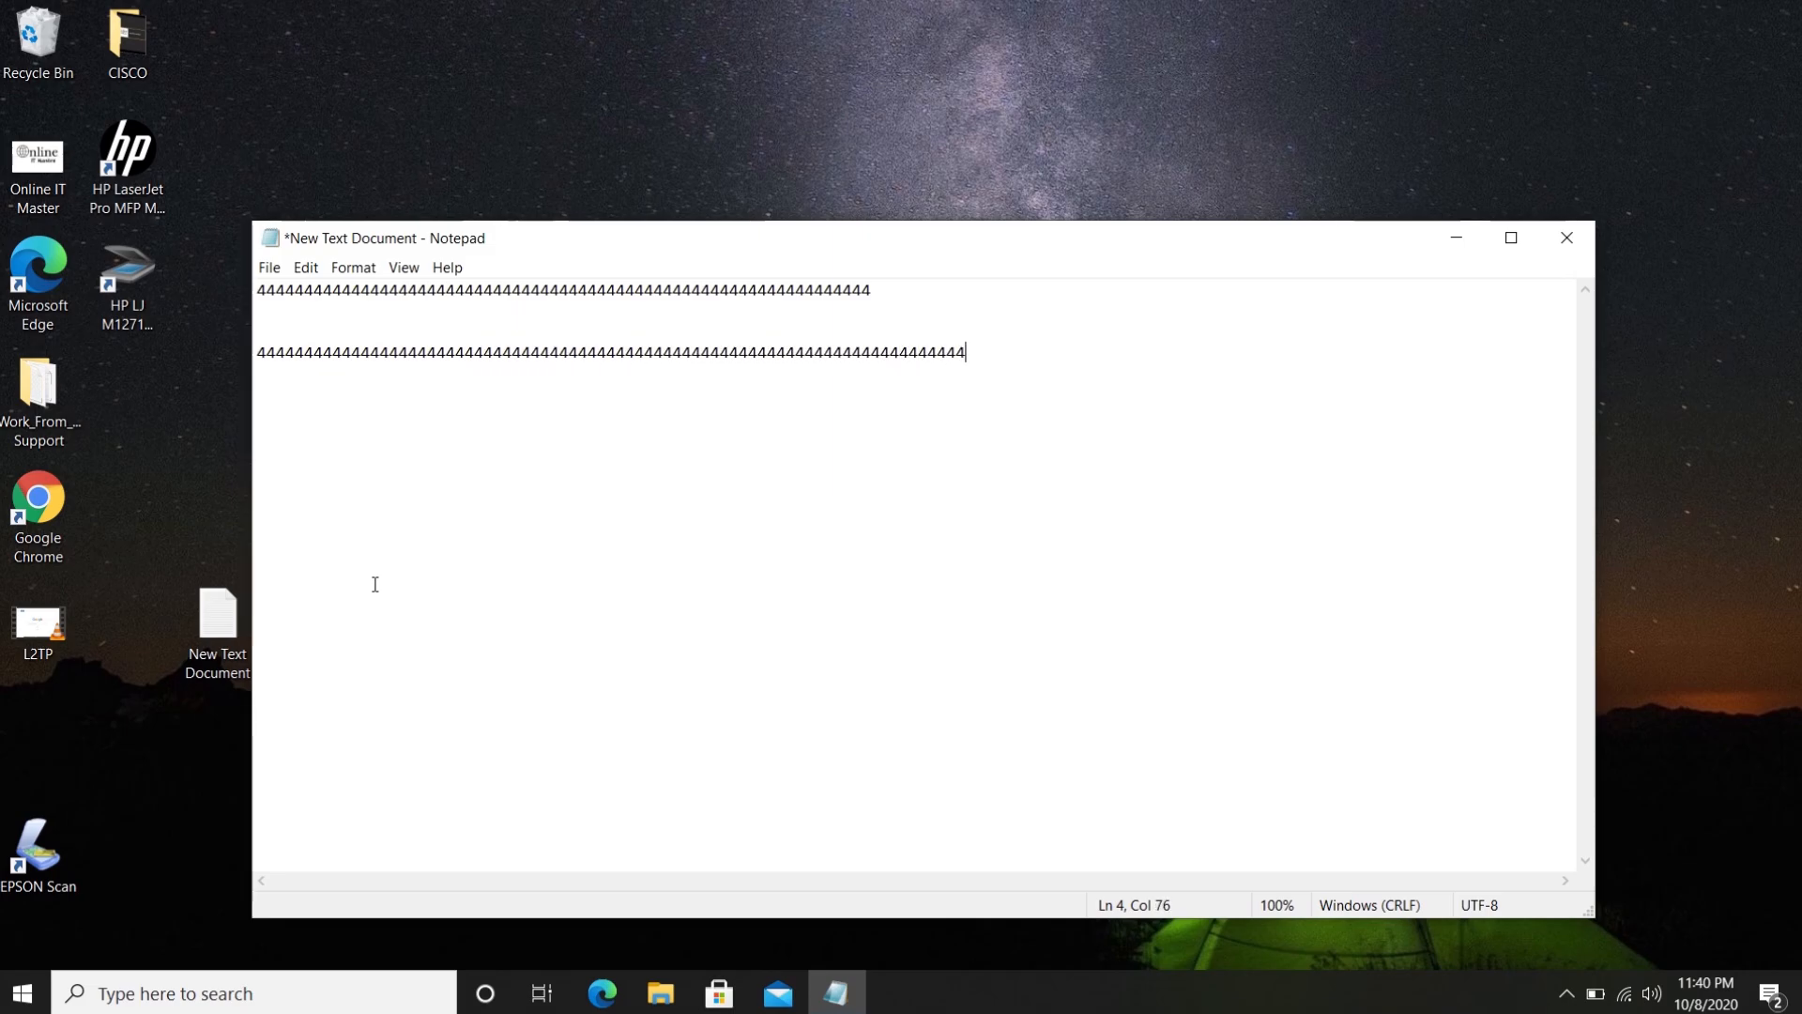
text(4444444444444444444444444444444444444444444)
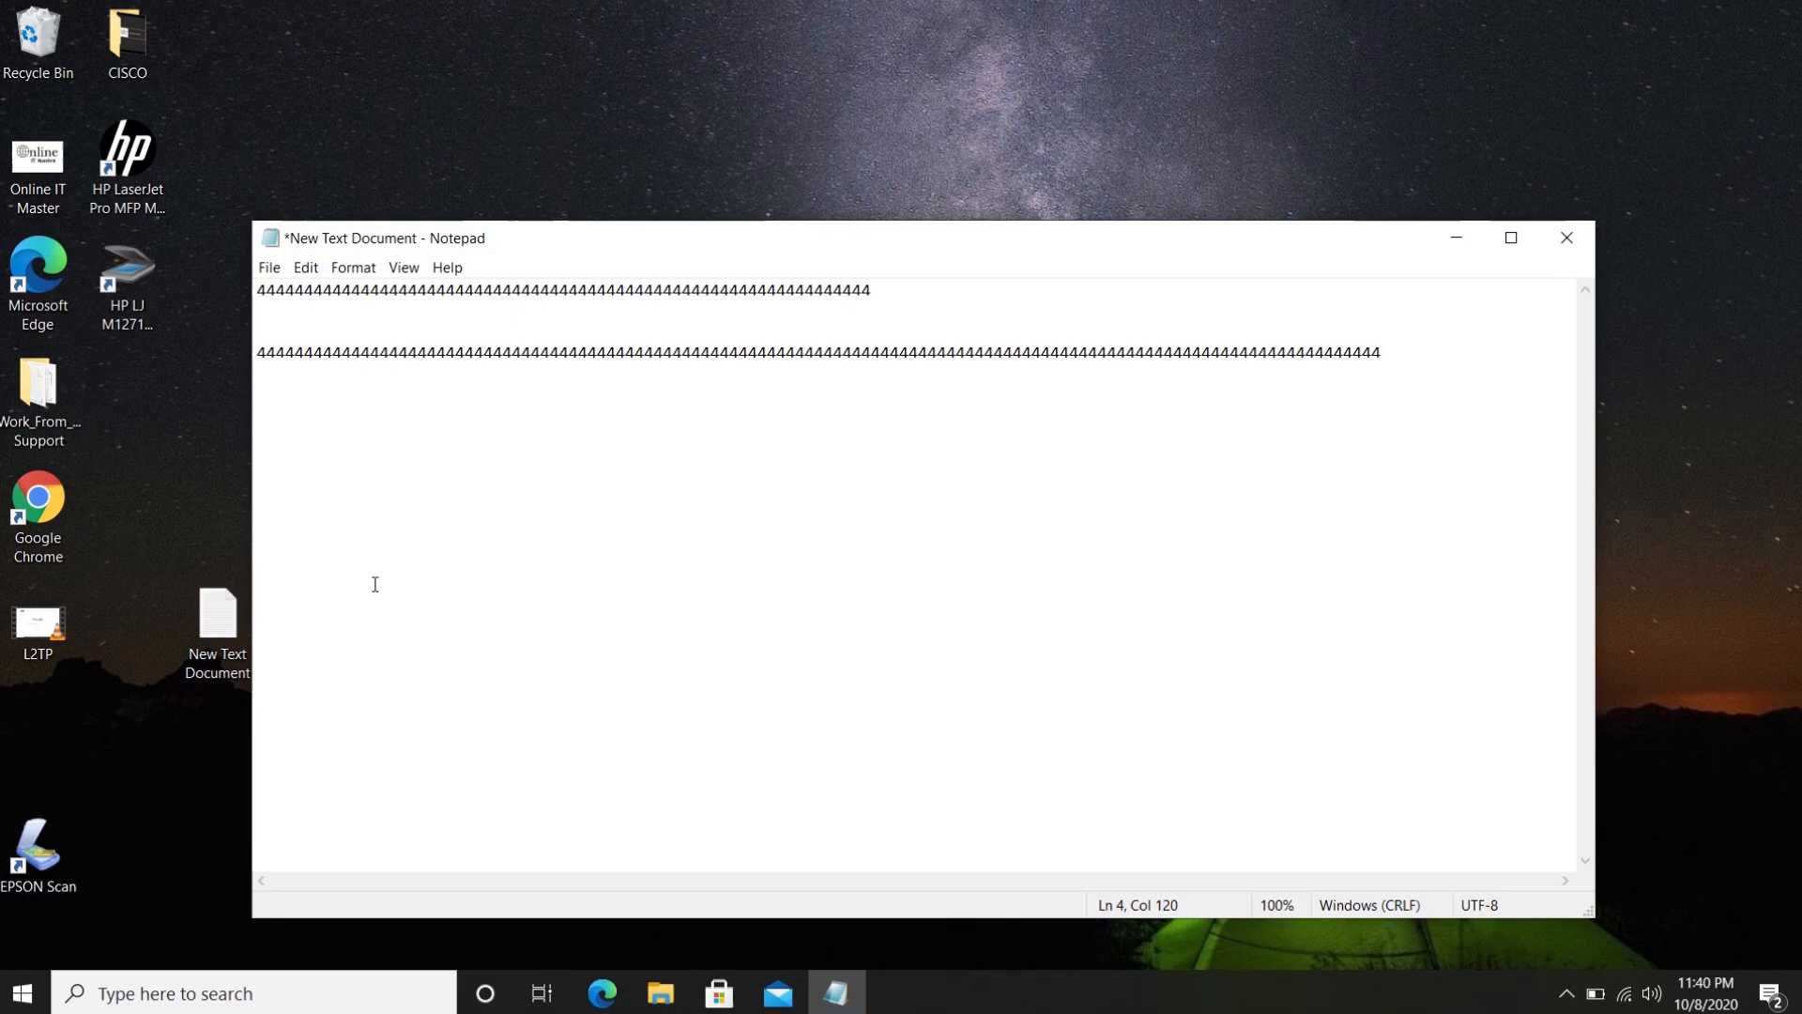
key(ctrl+a)
key(BackSpace)
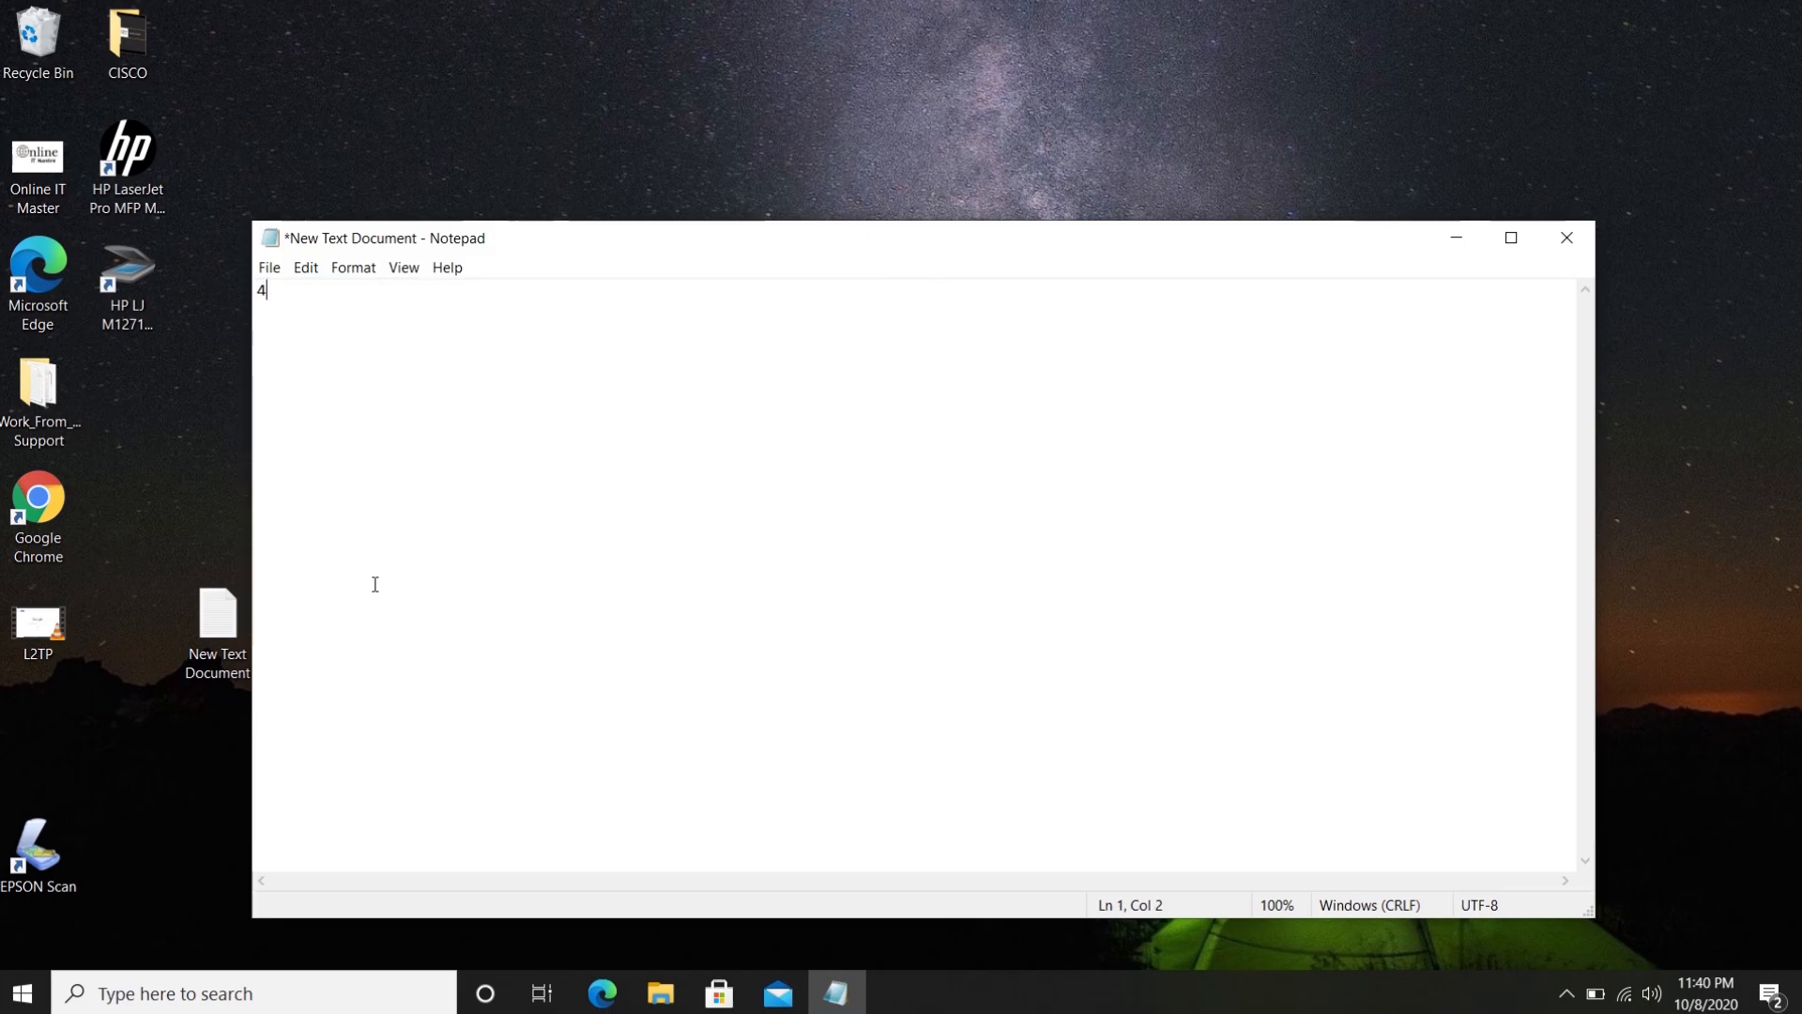
text(444444444444444444)
key(Return)
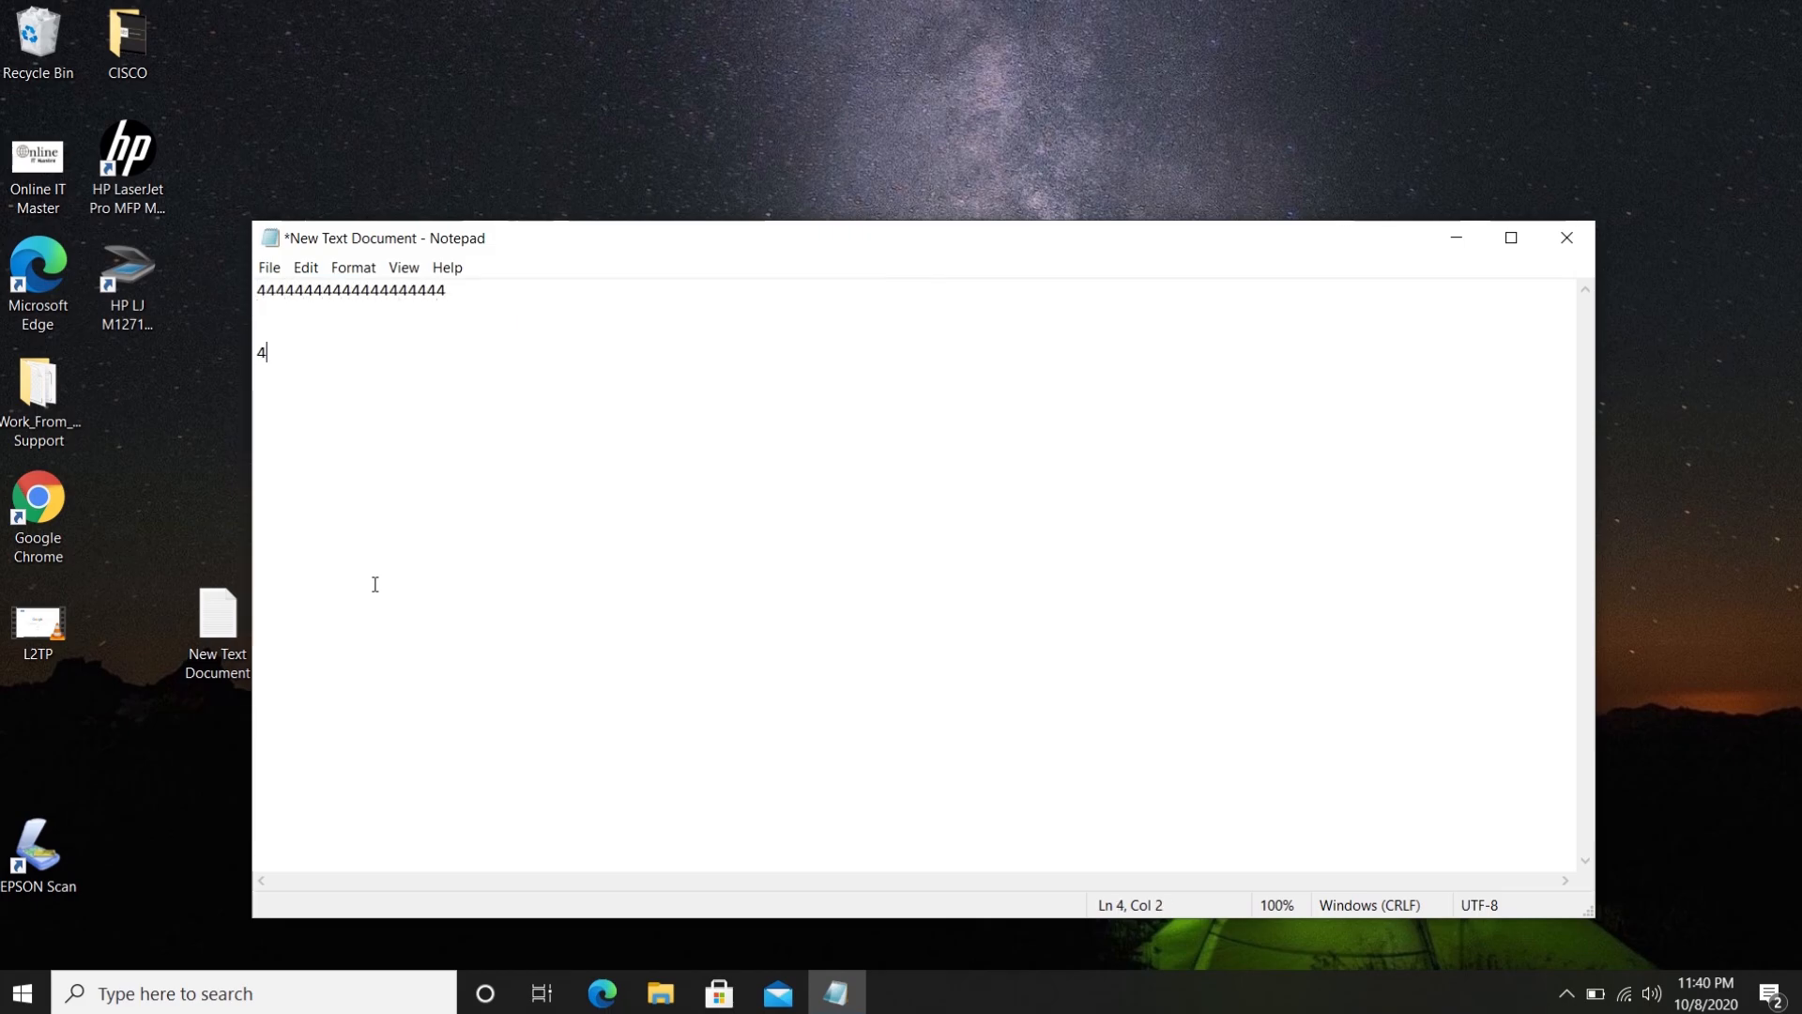
text(444444444444444444444444444444444444444)
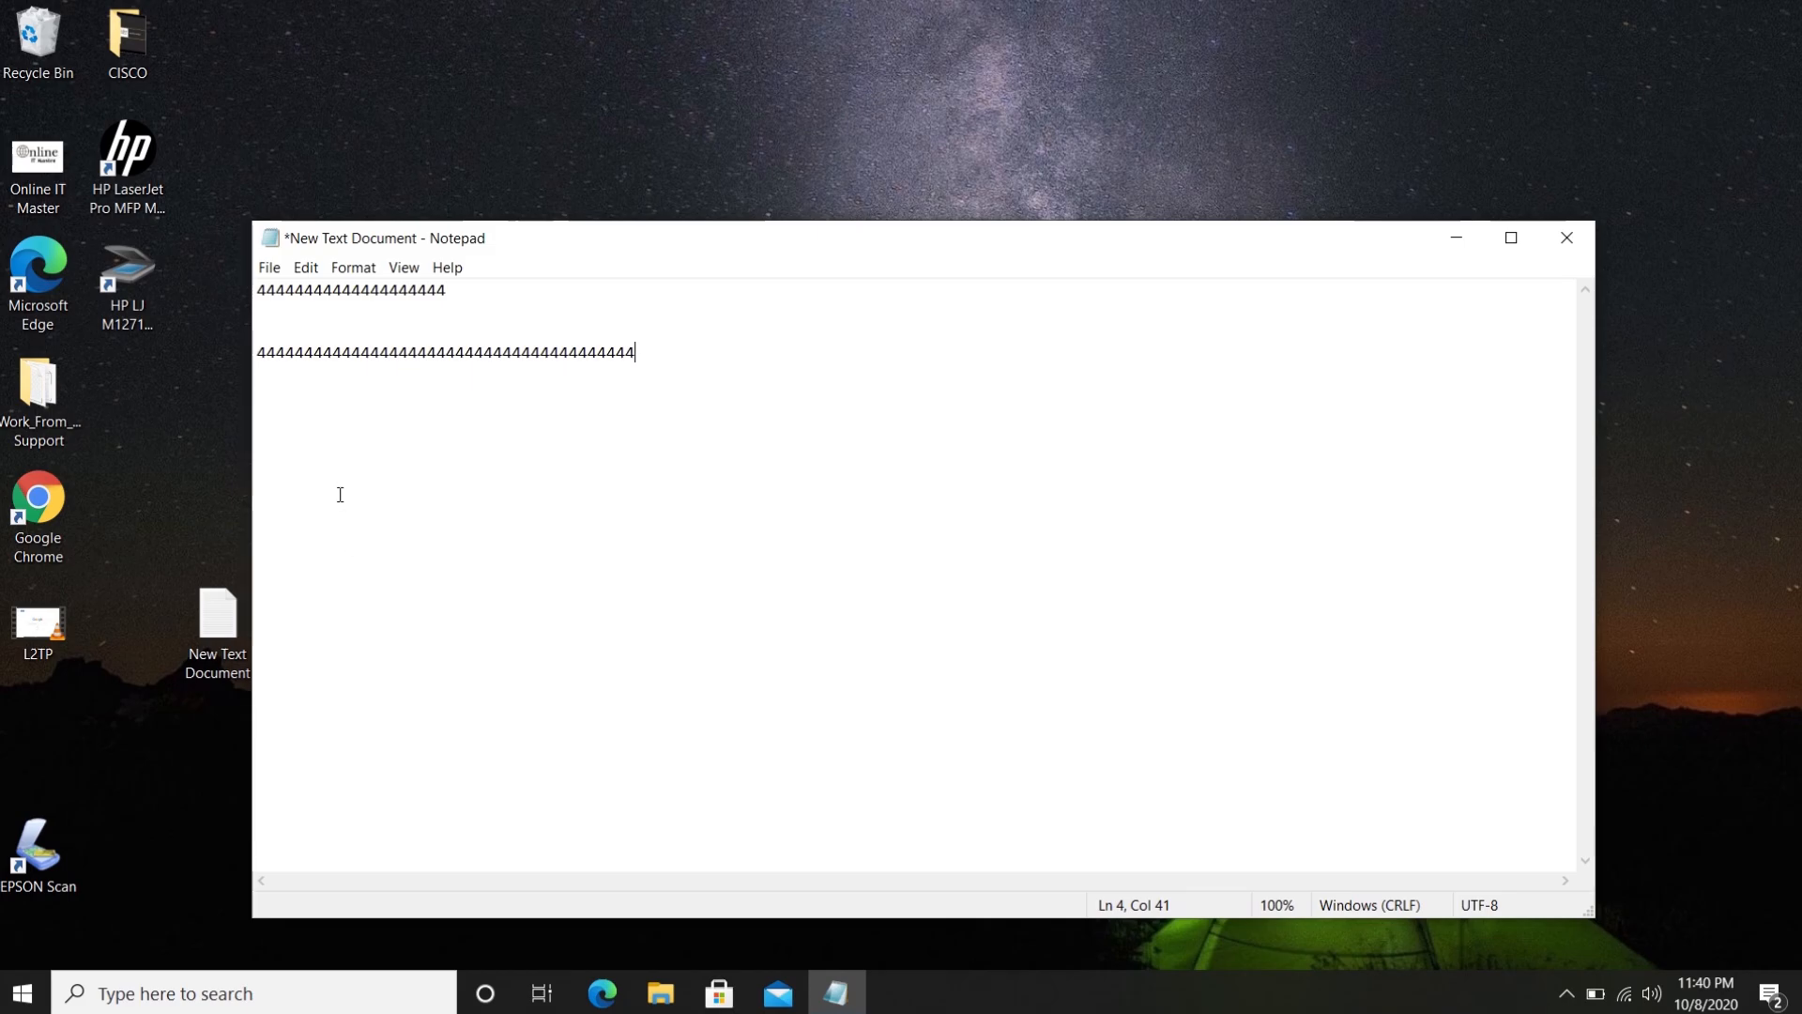
click(1446, 252)
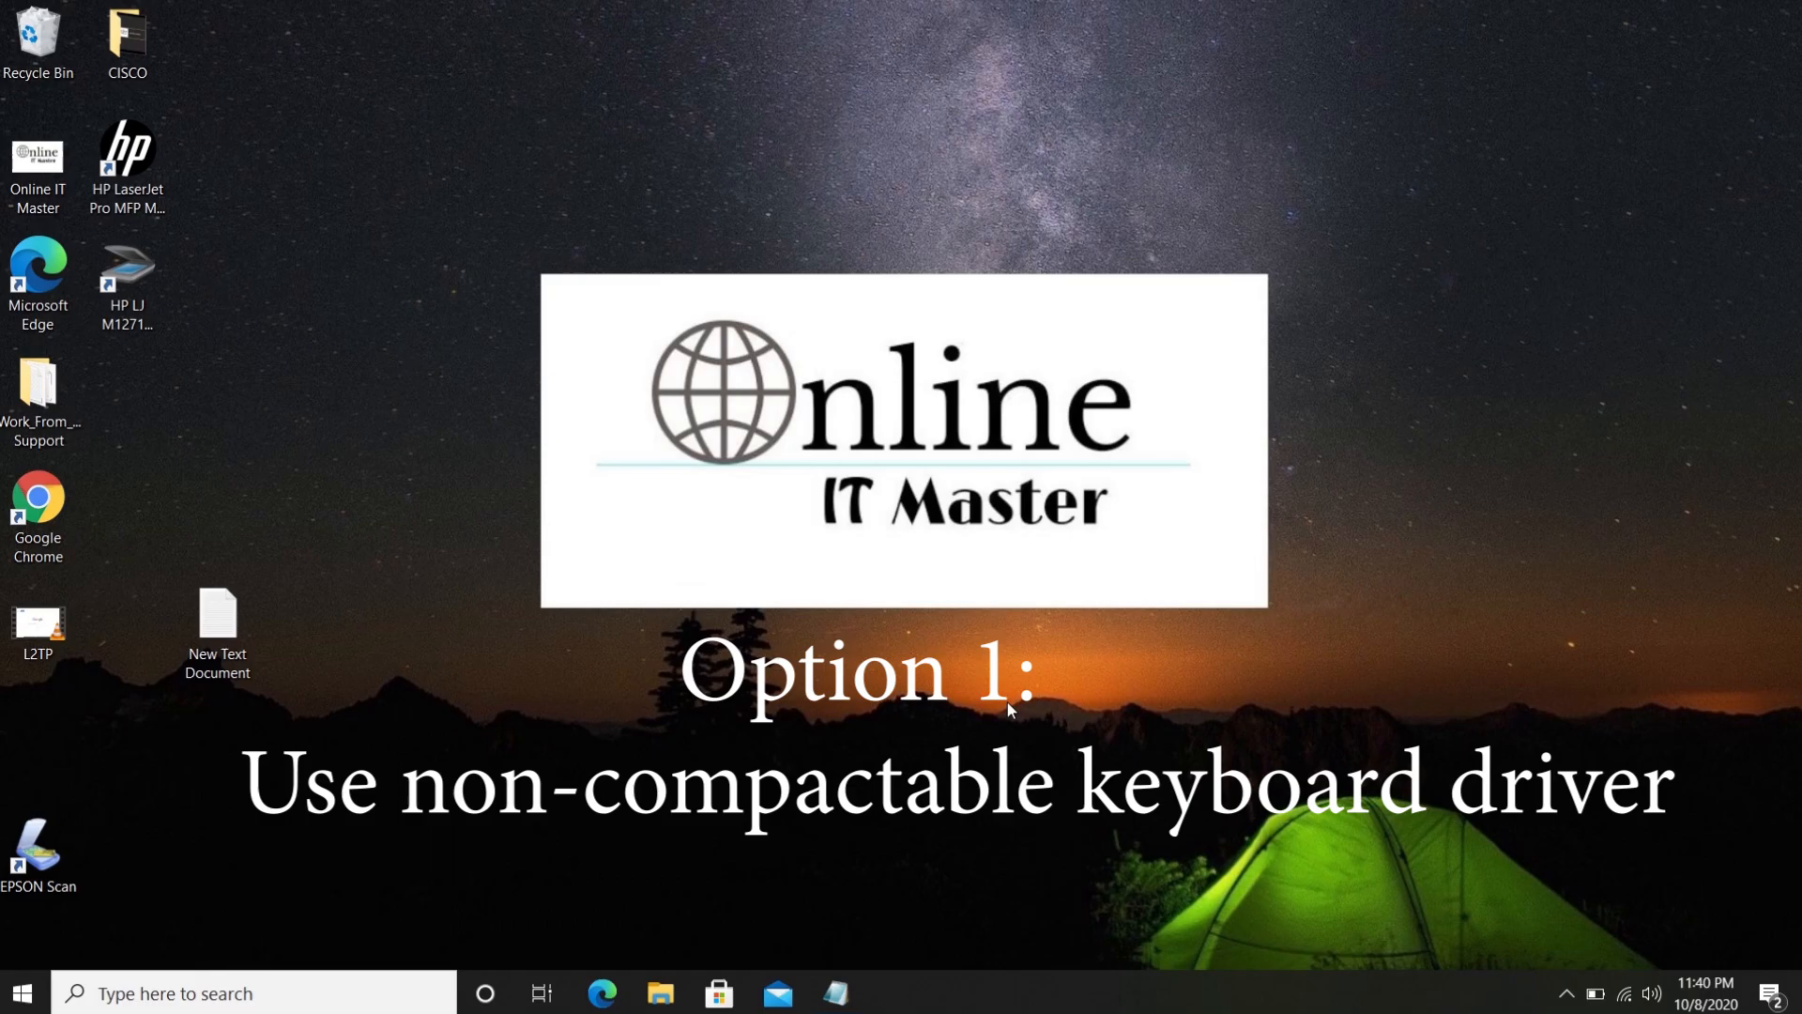
- Launch Device Manager from the Start menu, maximized, and select the Keyboards category
right_click(20, 997)
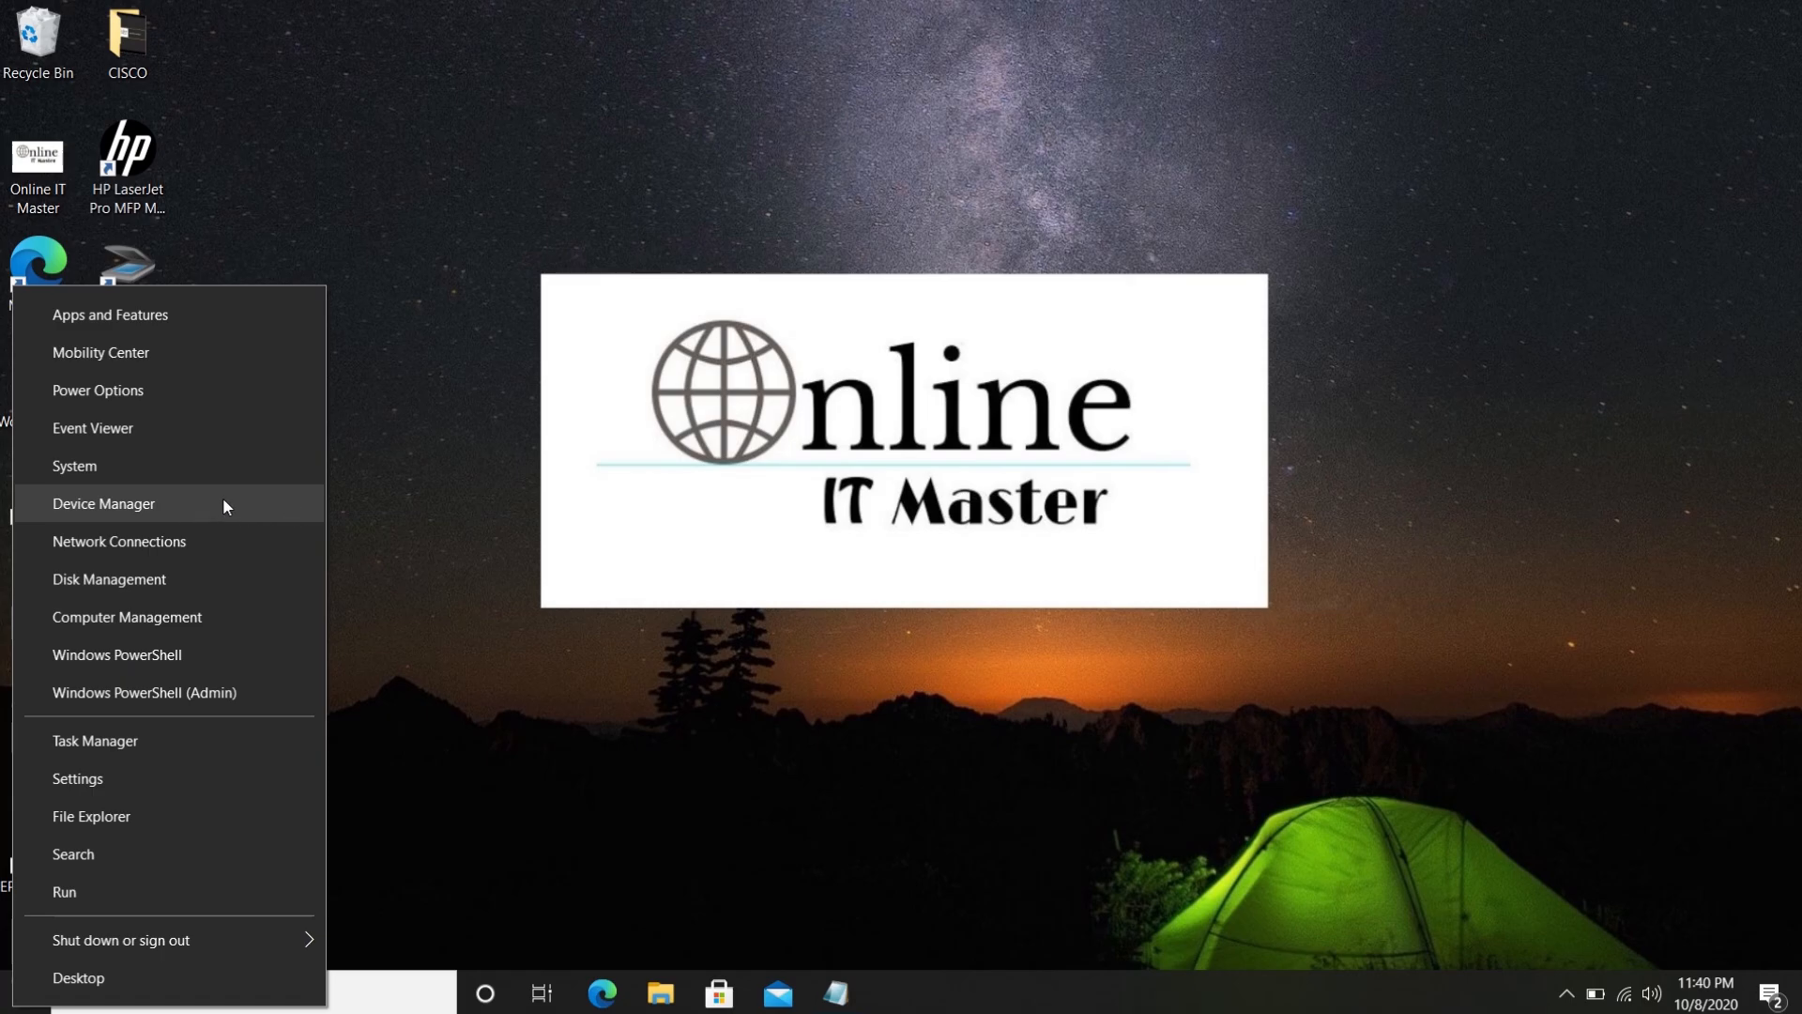
click(256, 516)
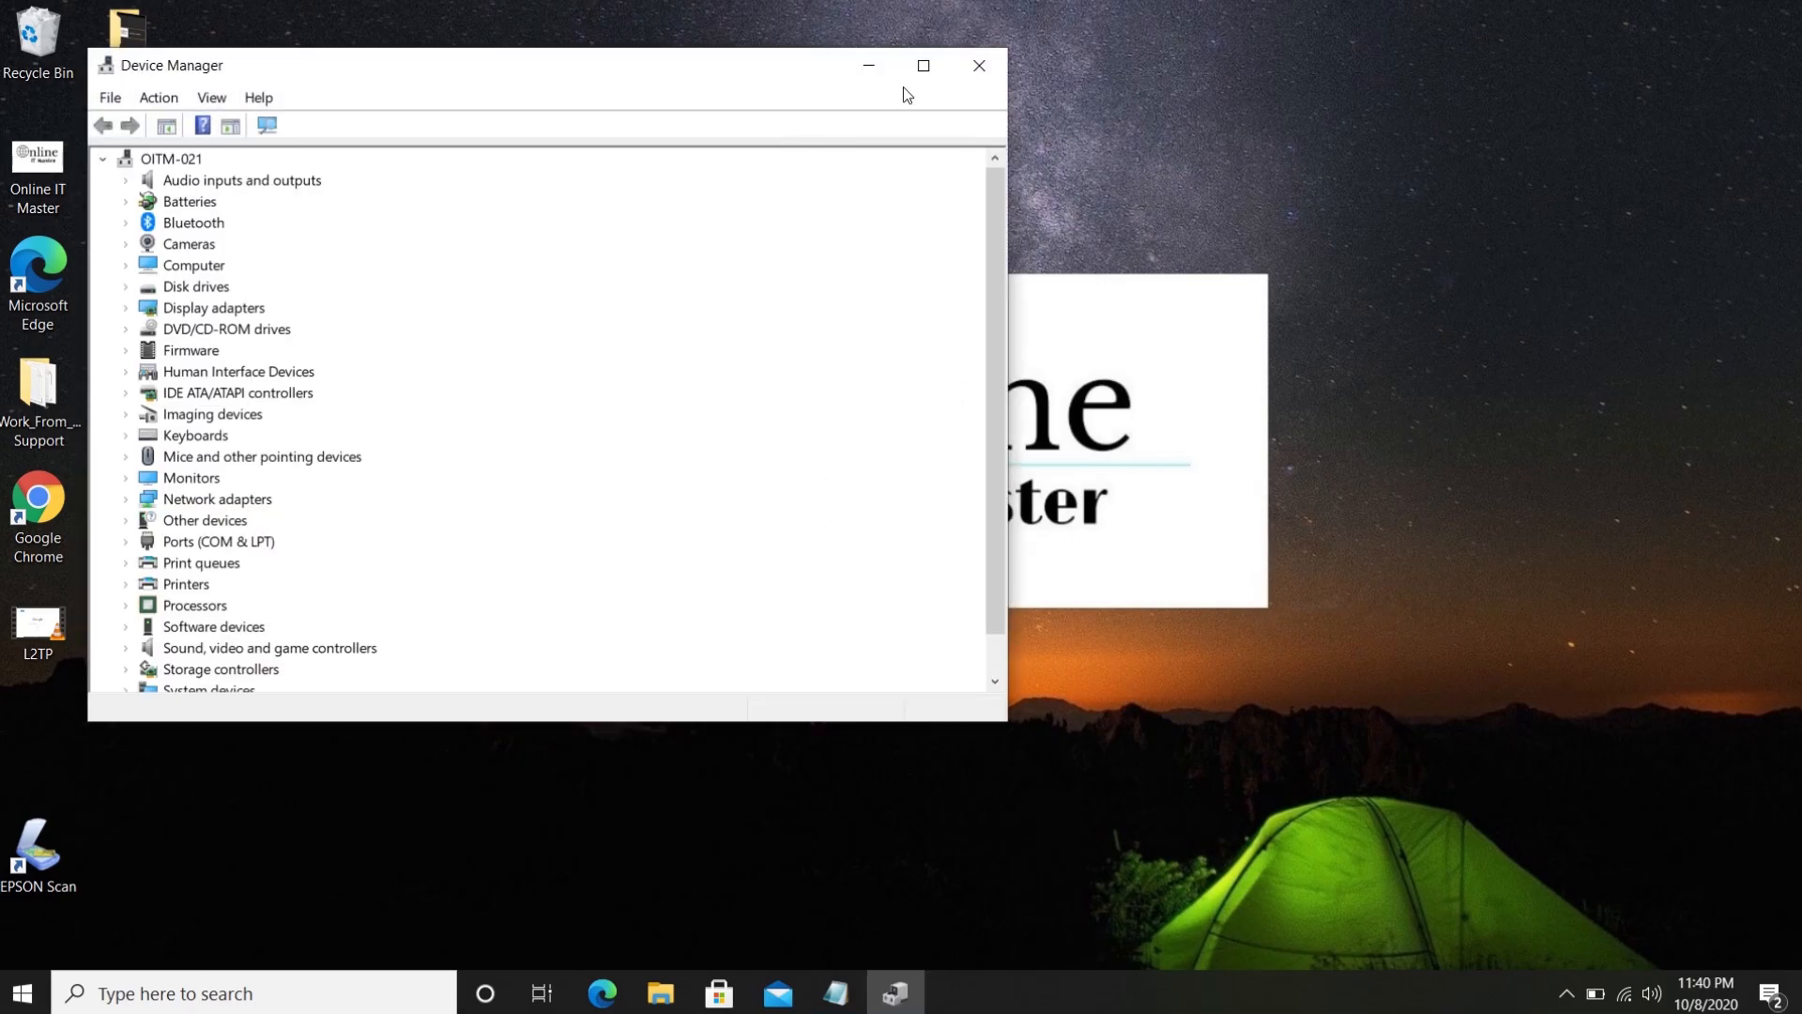
click(922, 67)
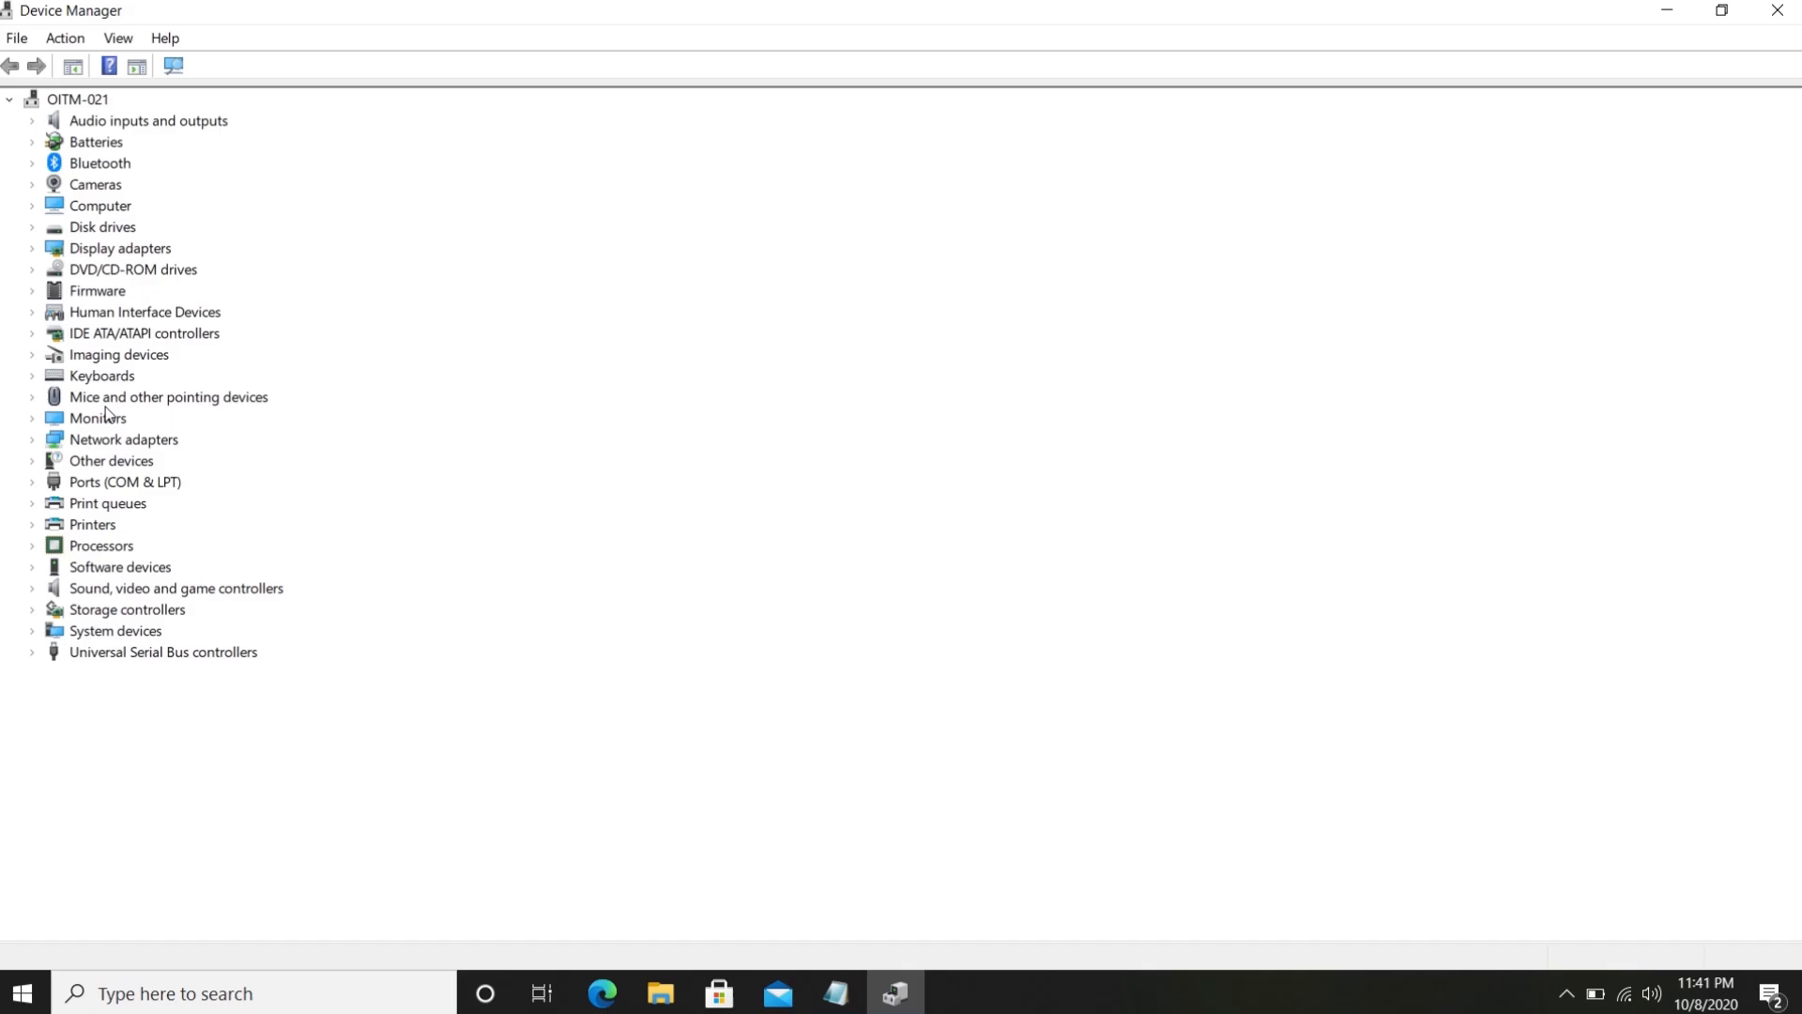
click(57, 375)
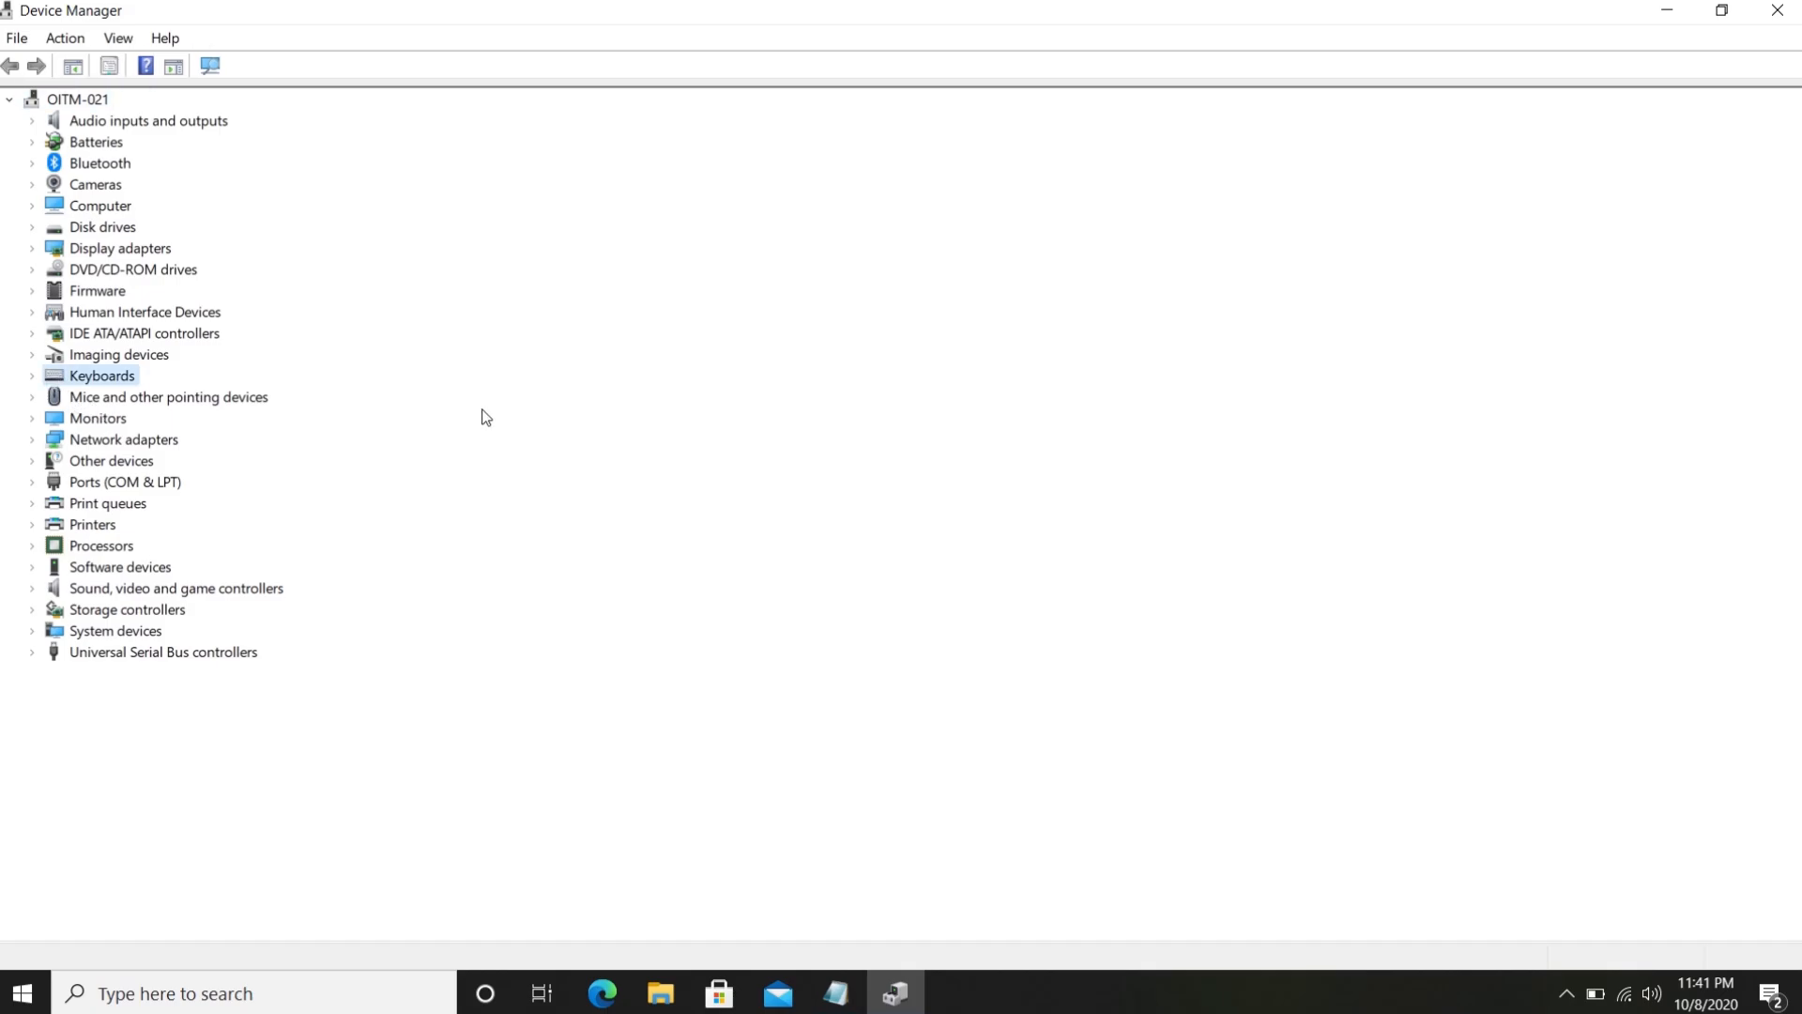
- Close Device Manager and launch Computer Management from This PC in File Explorer
click(1776, 10)
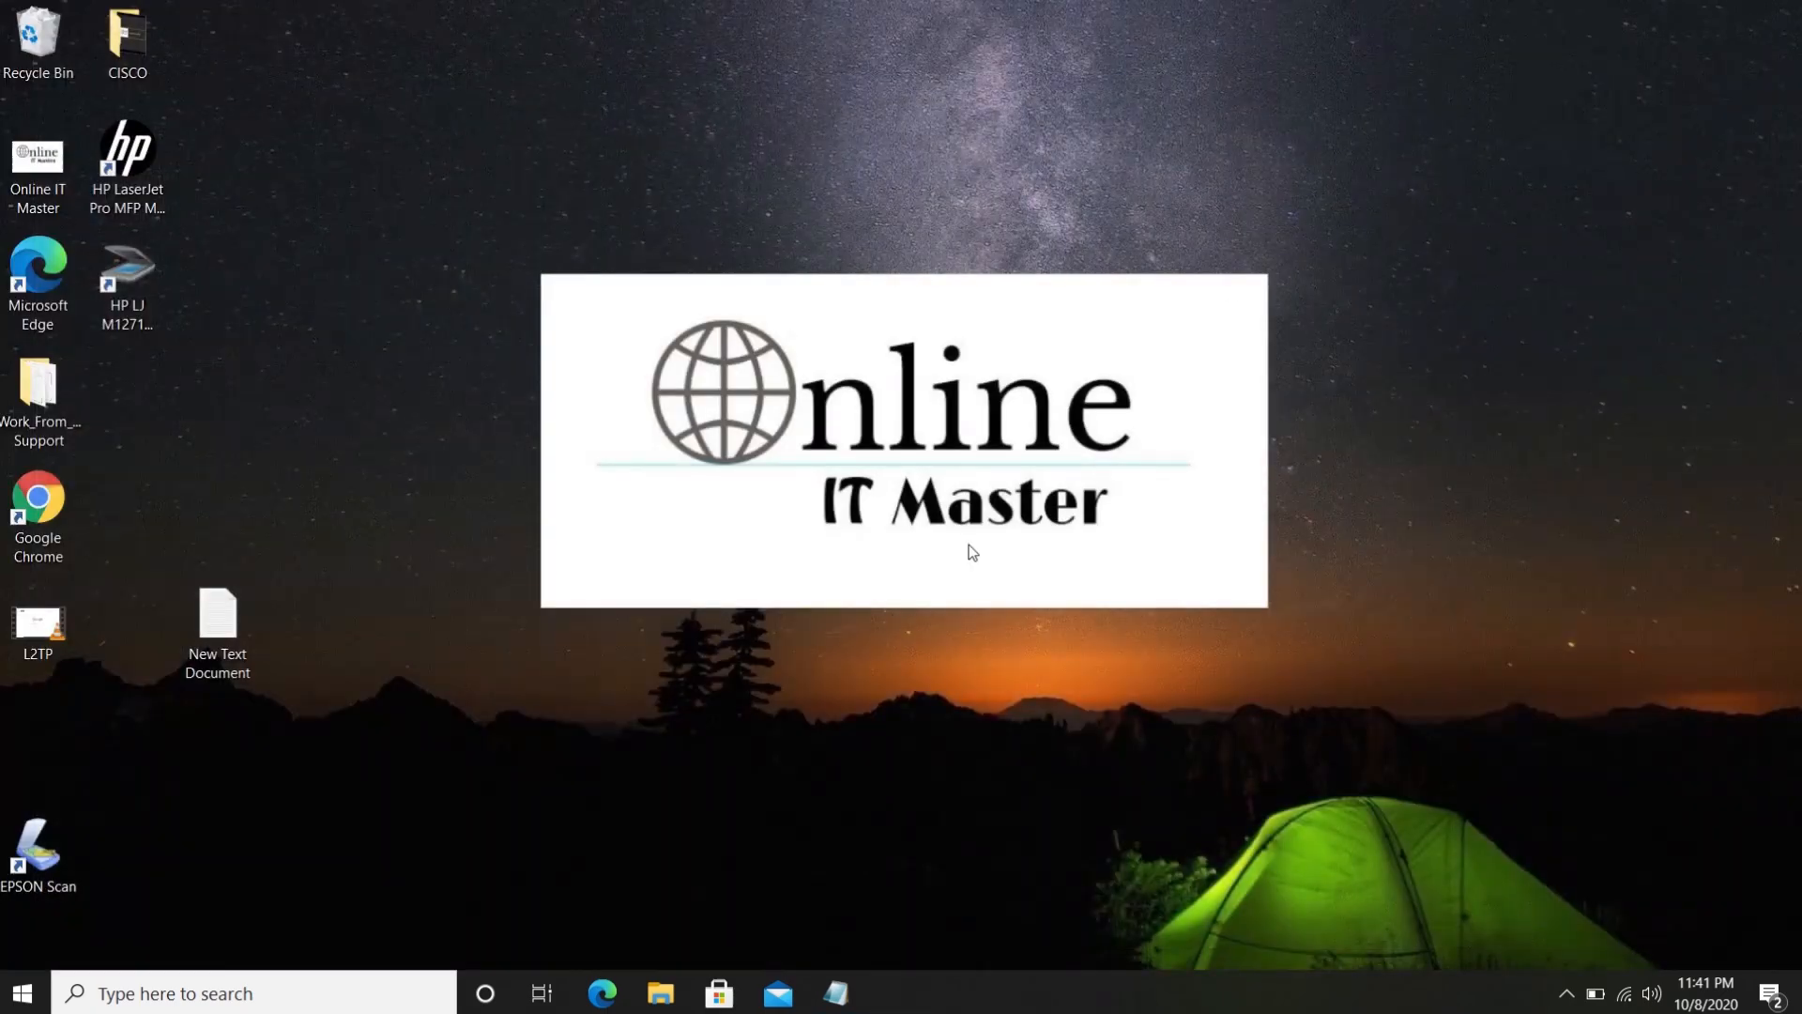
click(661, 993)
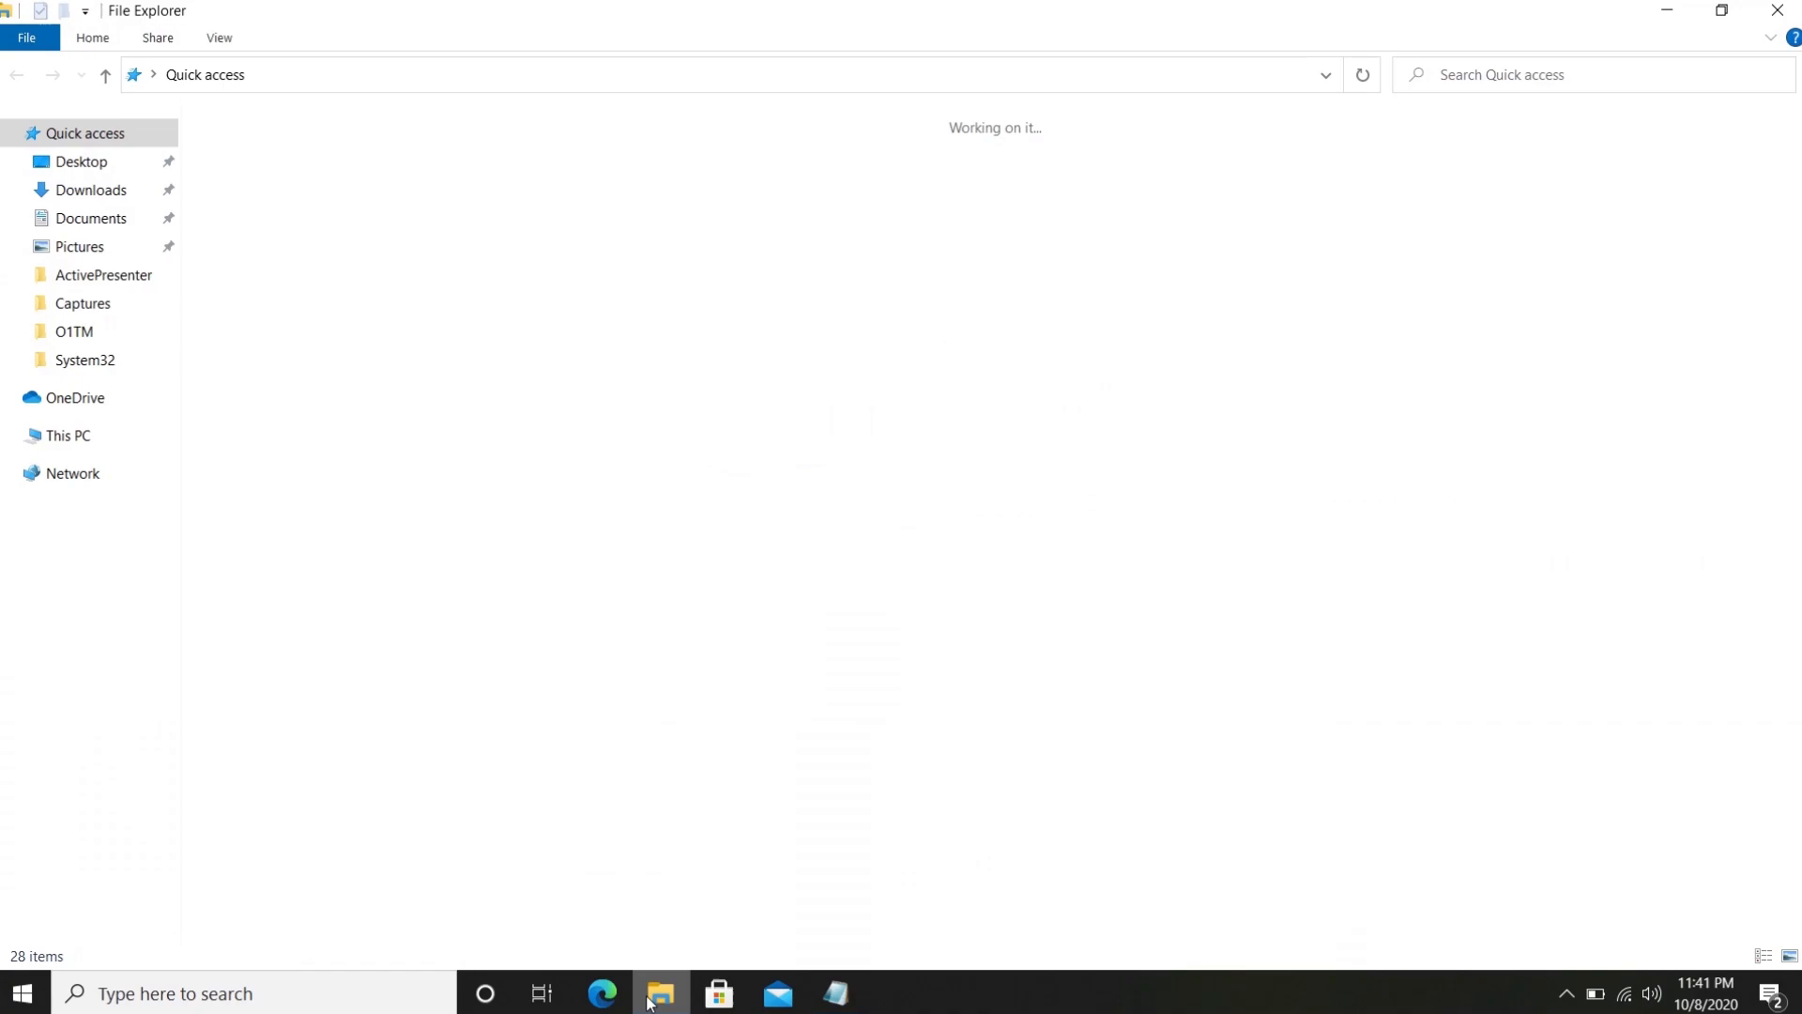
right_click(84, 436)
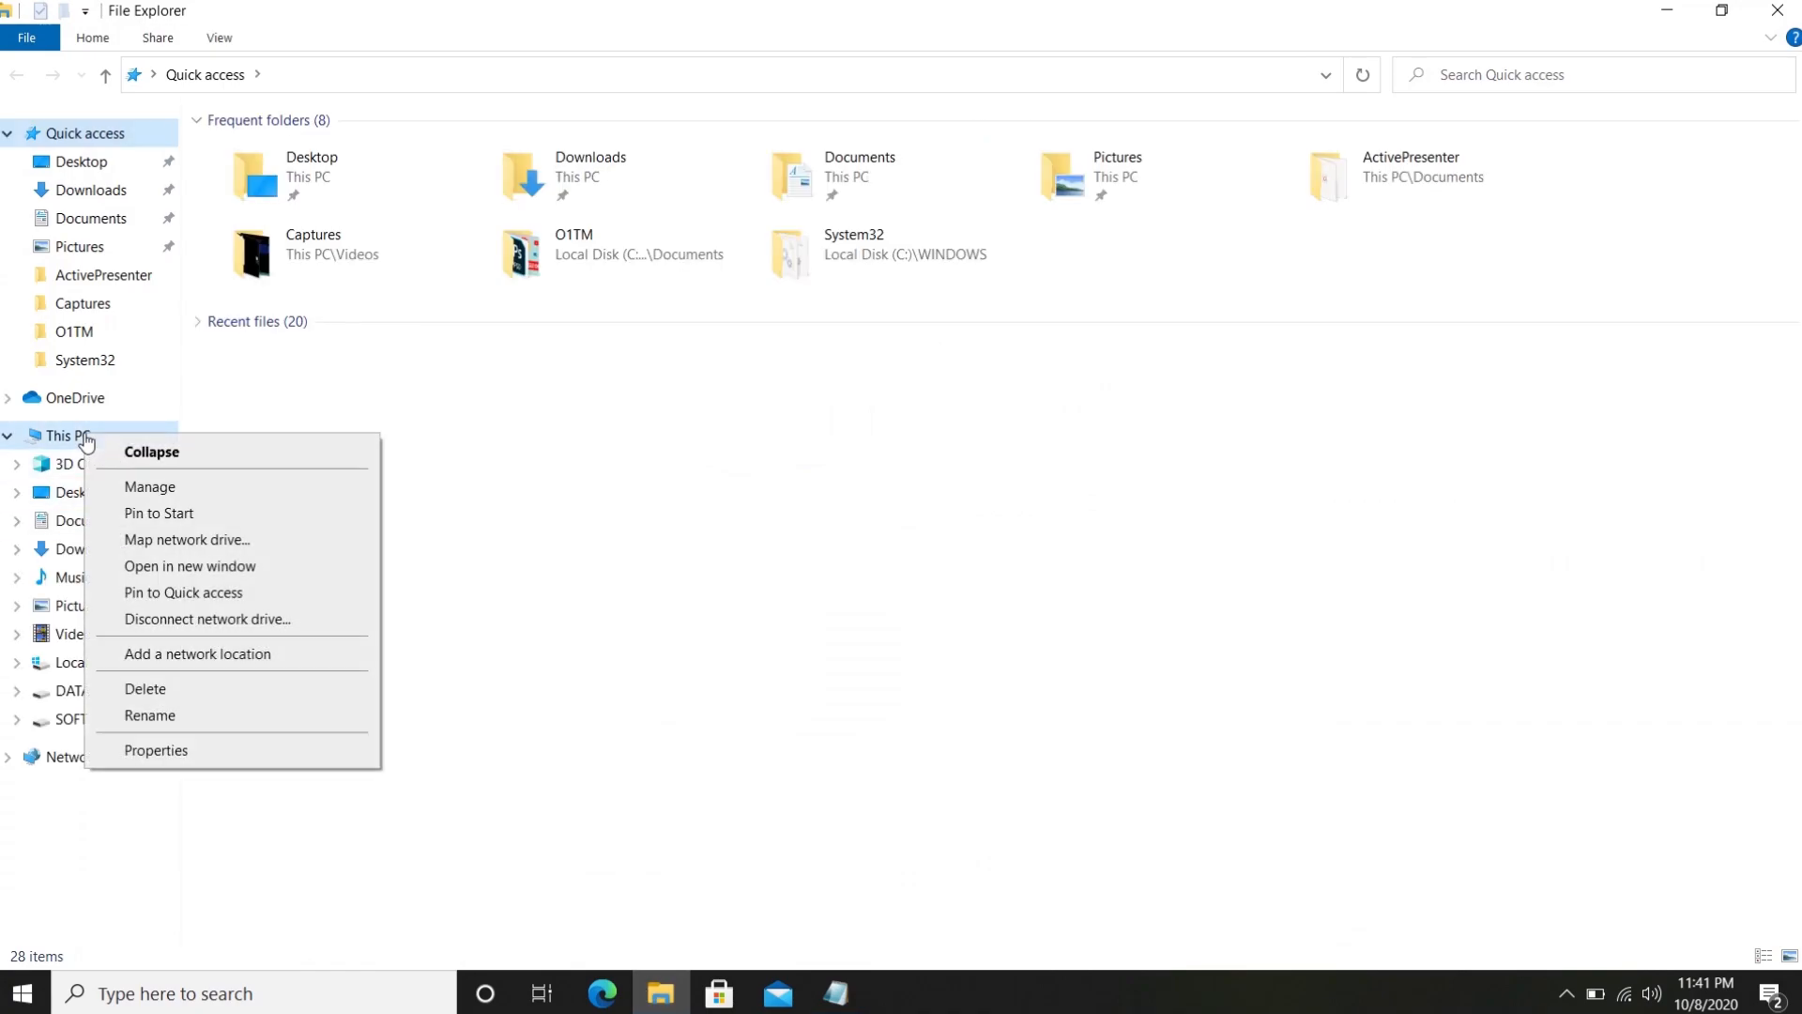
click(147, 489)
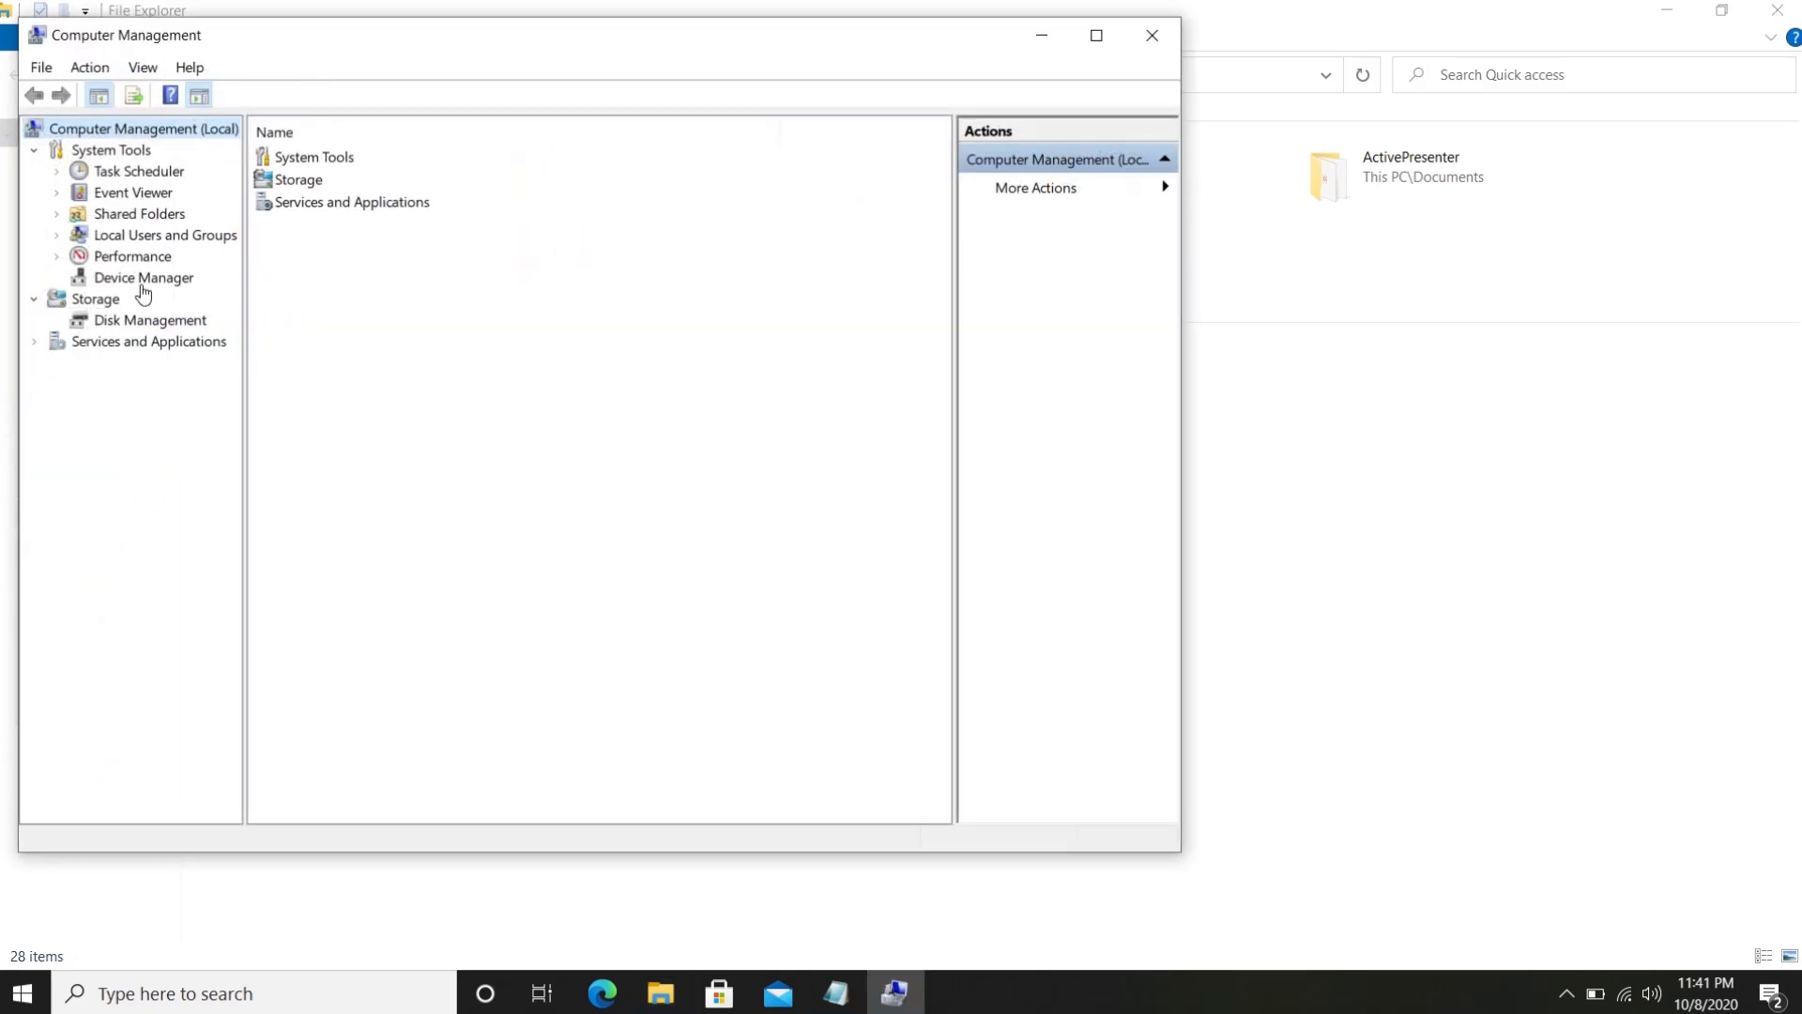
- Expand Keyboards in Computer Management's Device Manager, showing HID Keyboard Device and Standard PS/2 Keyboard
click(142, 280)
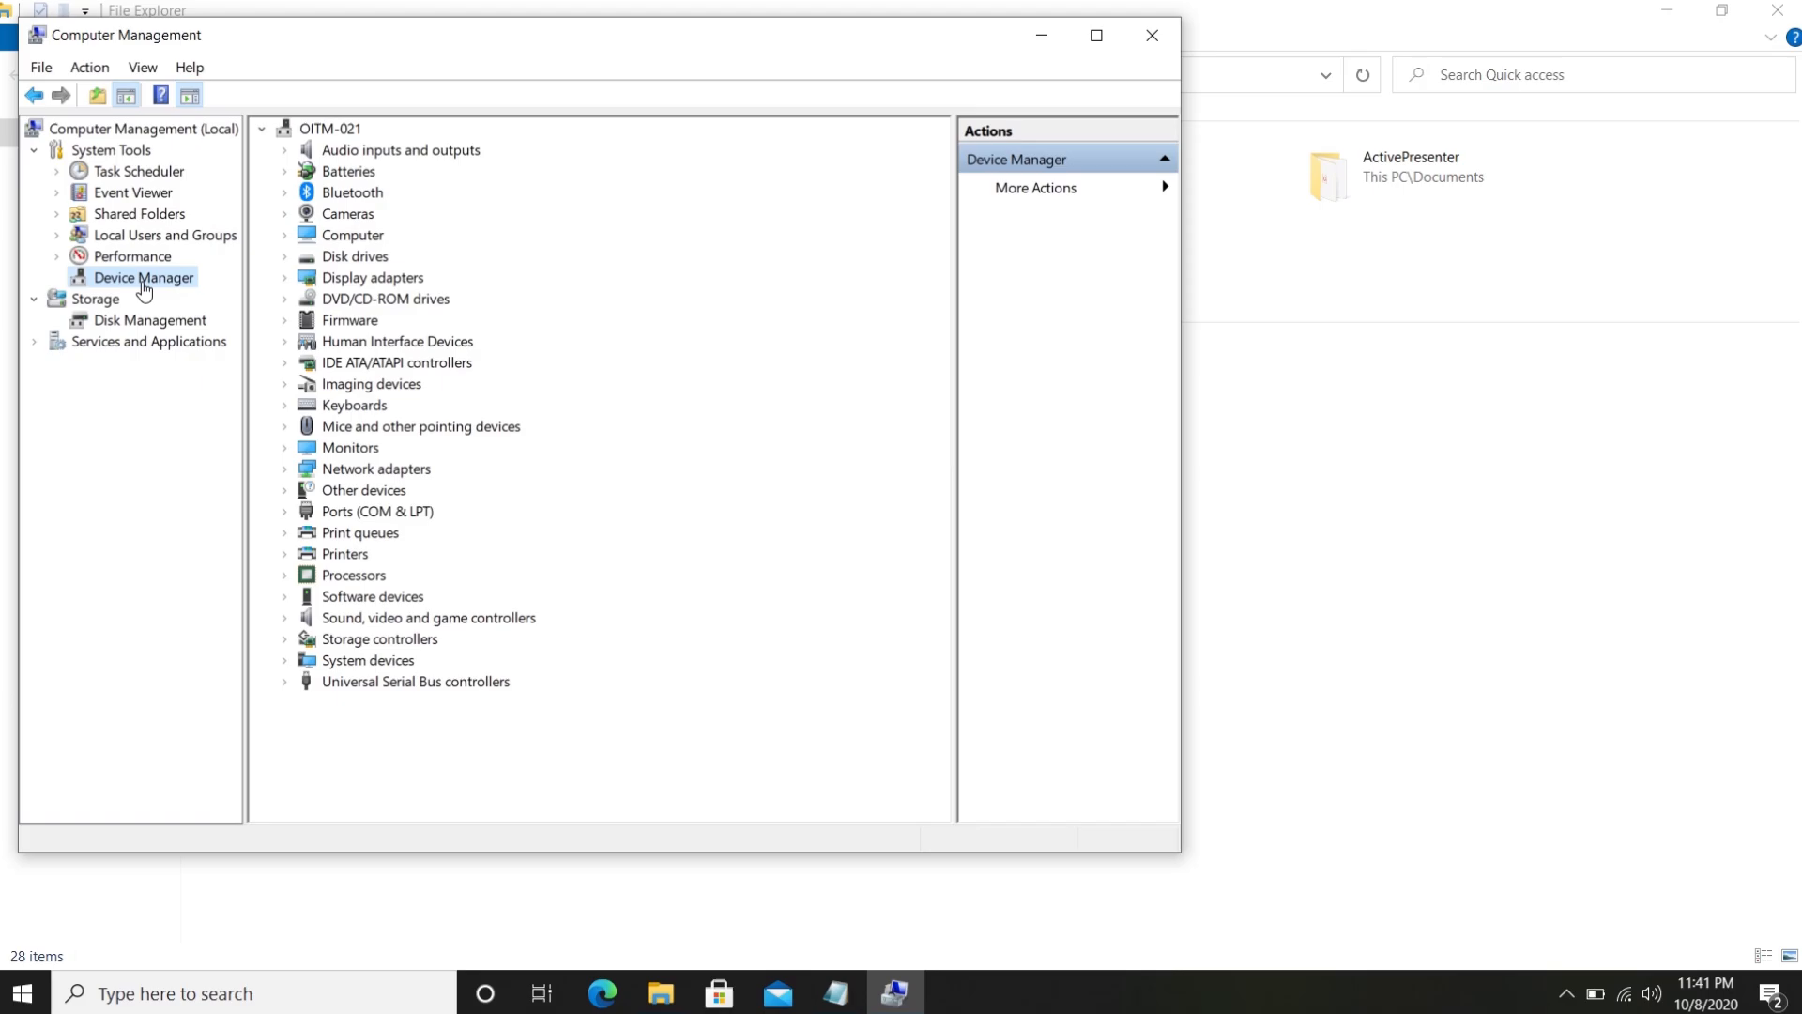
click(1097, 37)
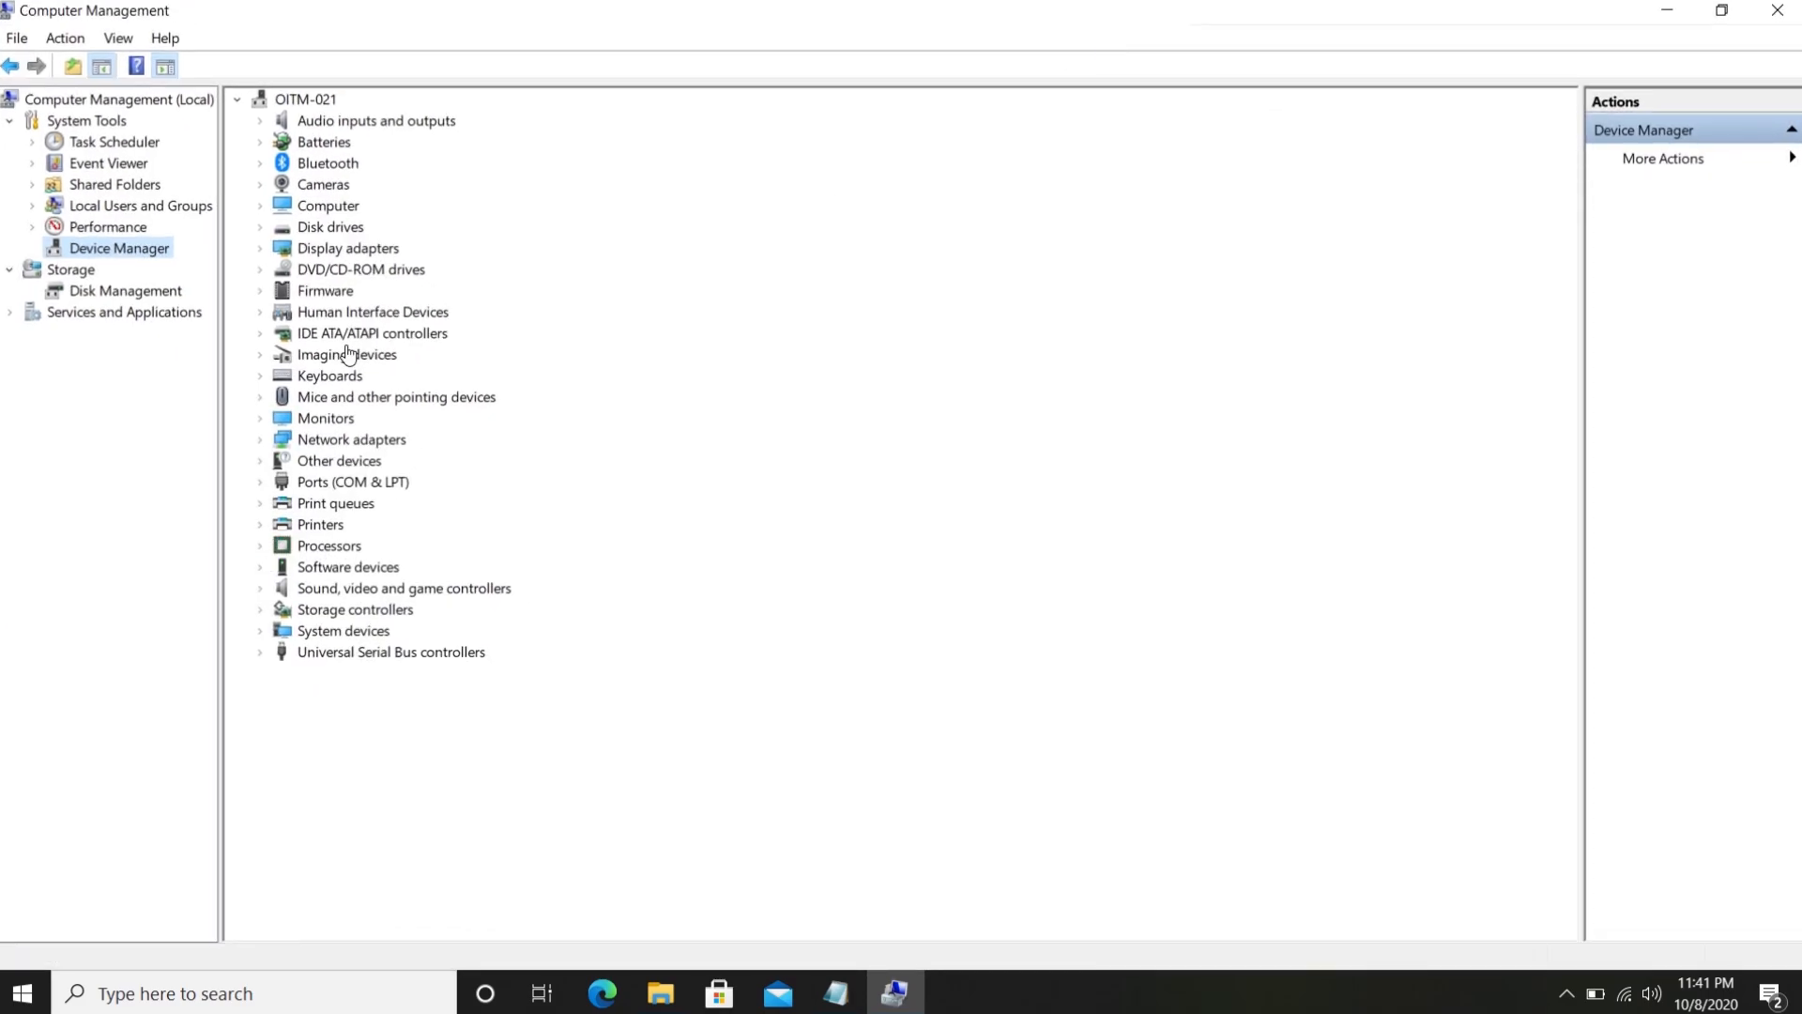
click(261, 377)
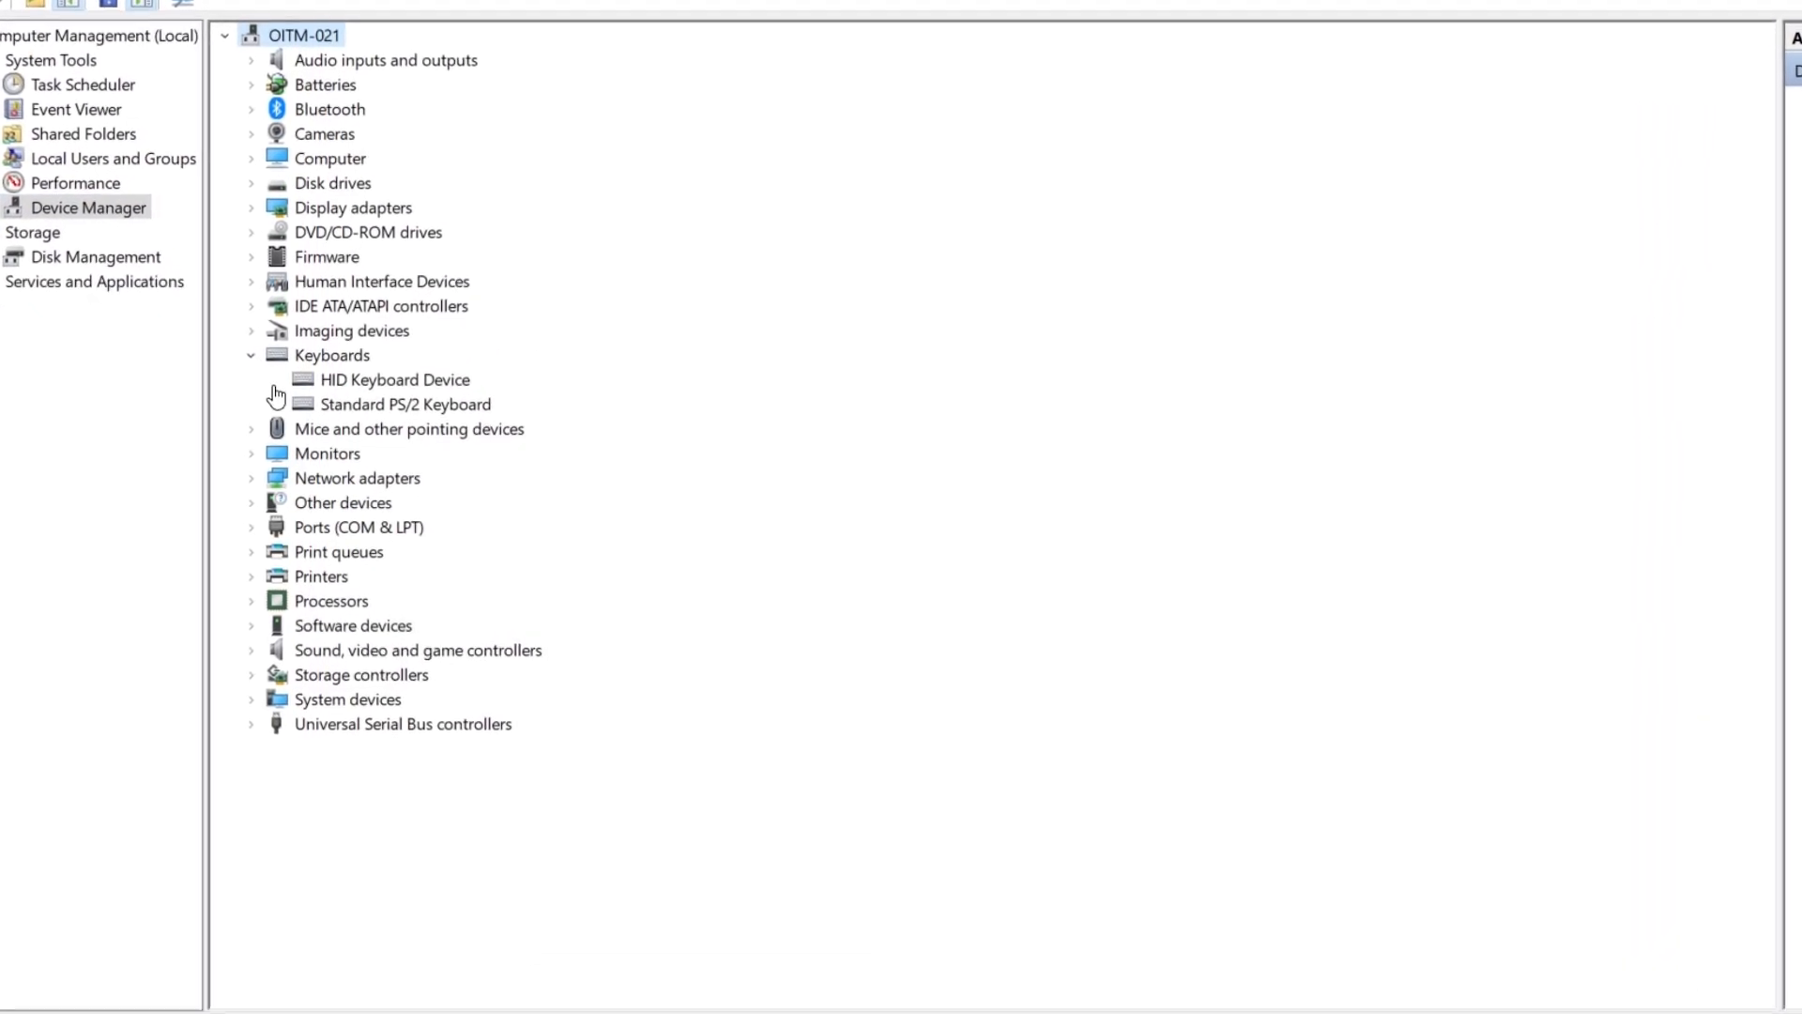
click(445, 382)
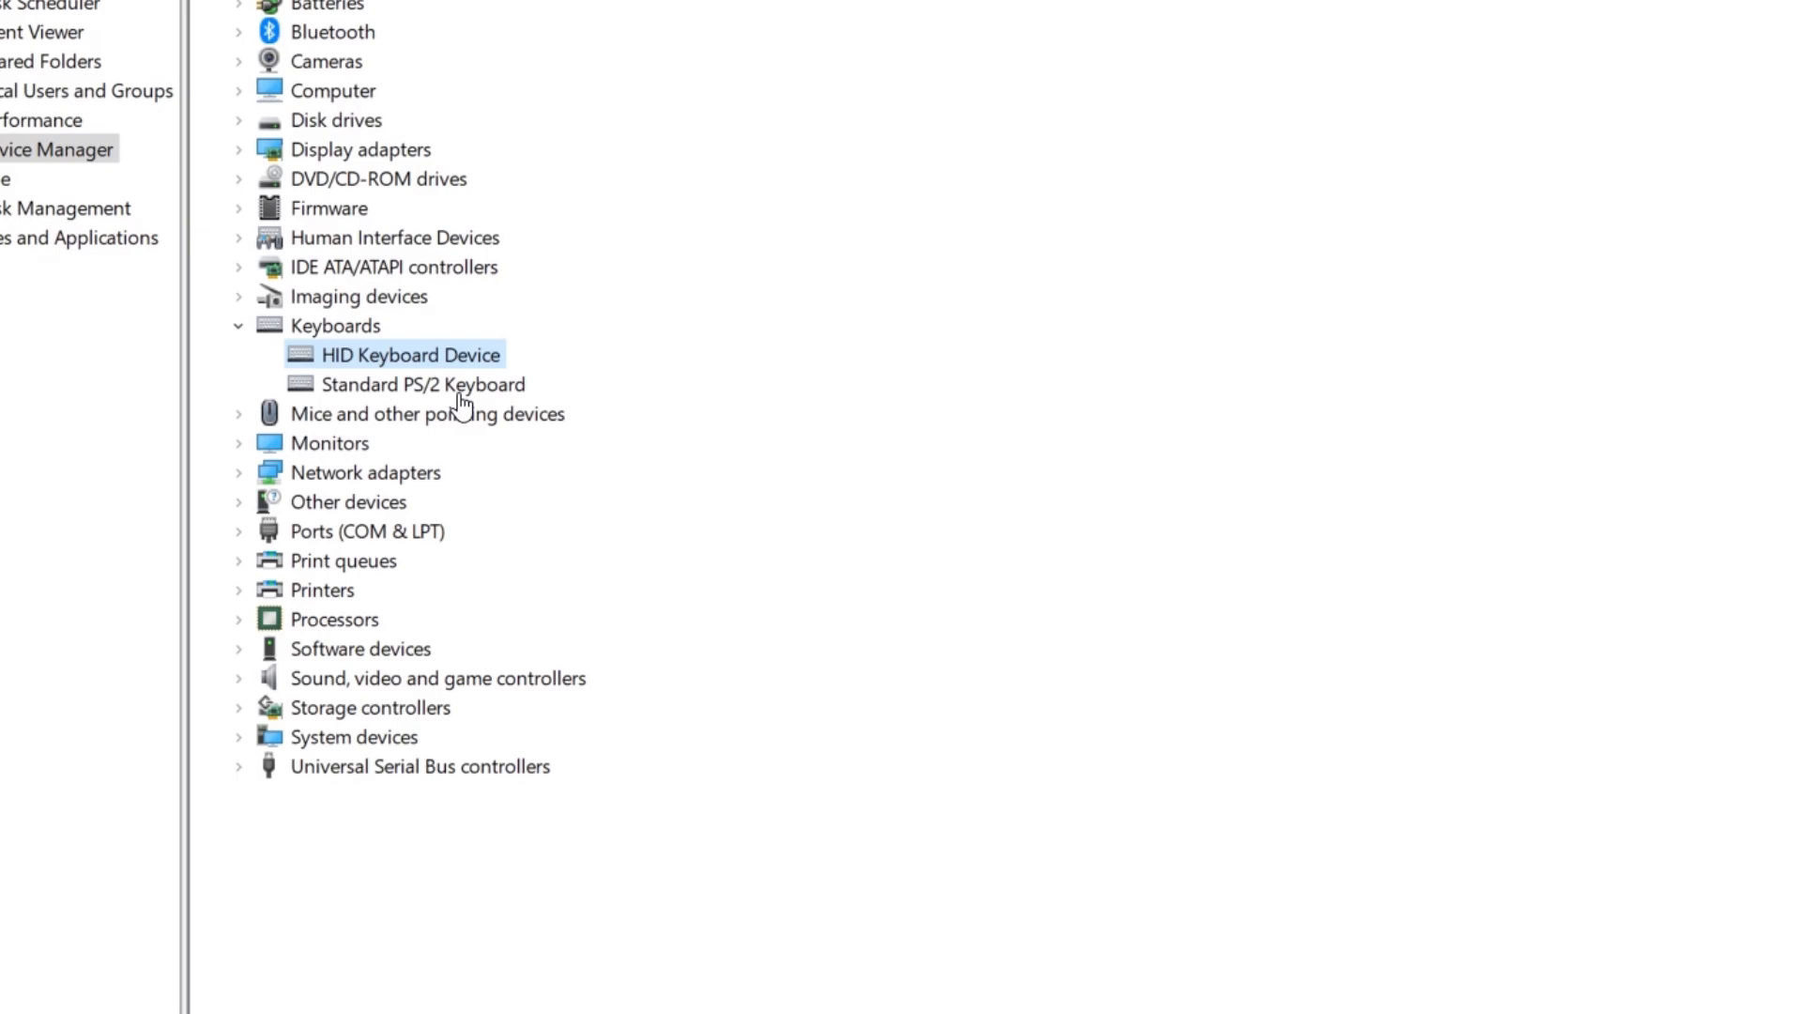
click(460, 394)
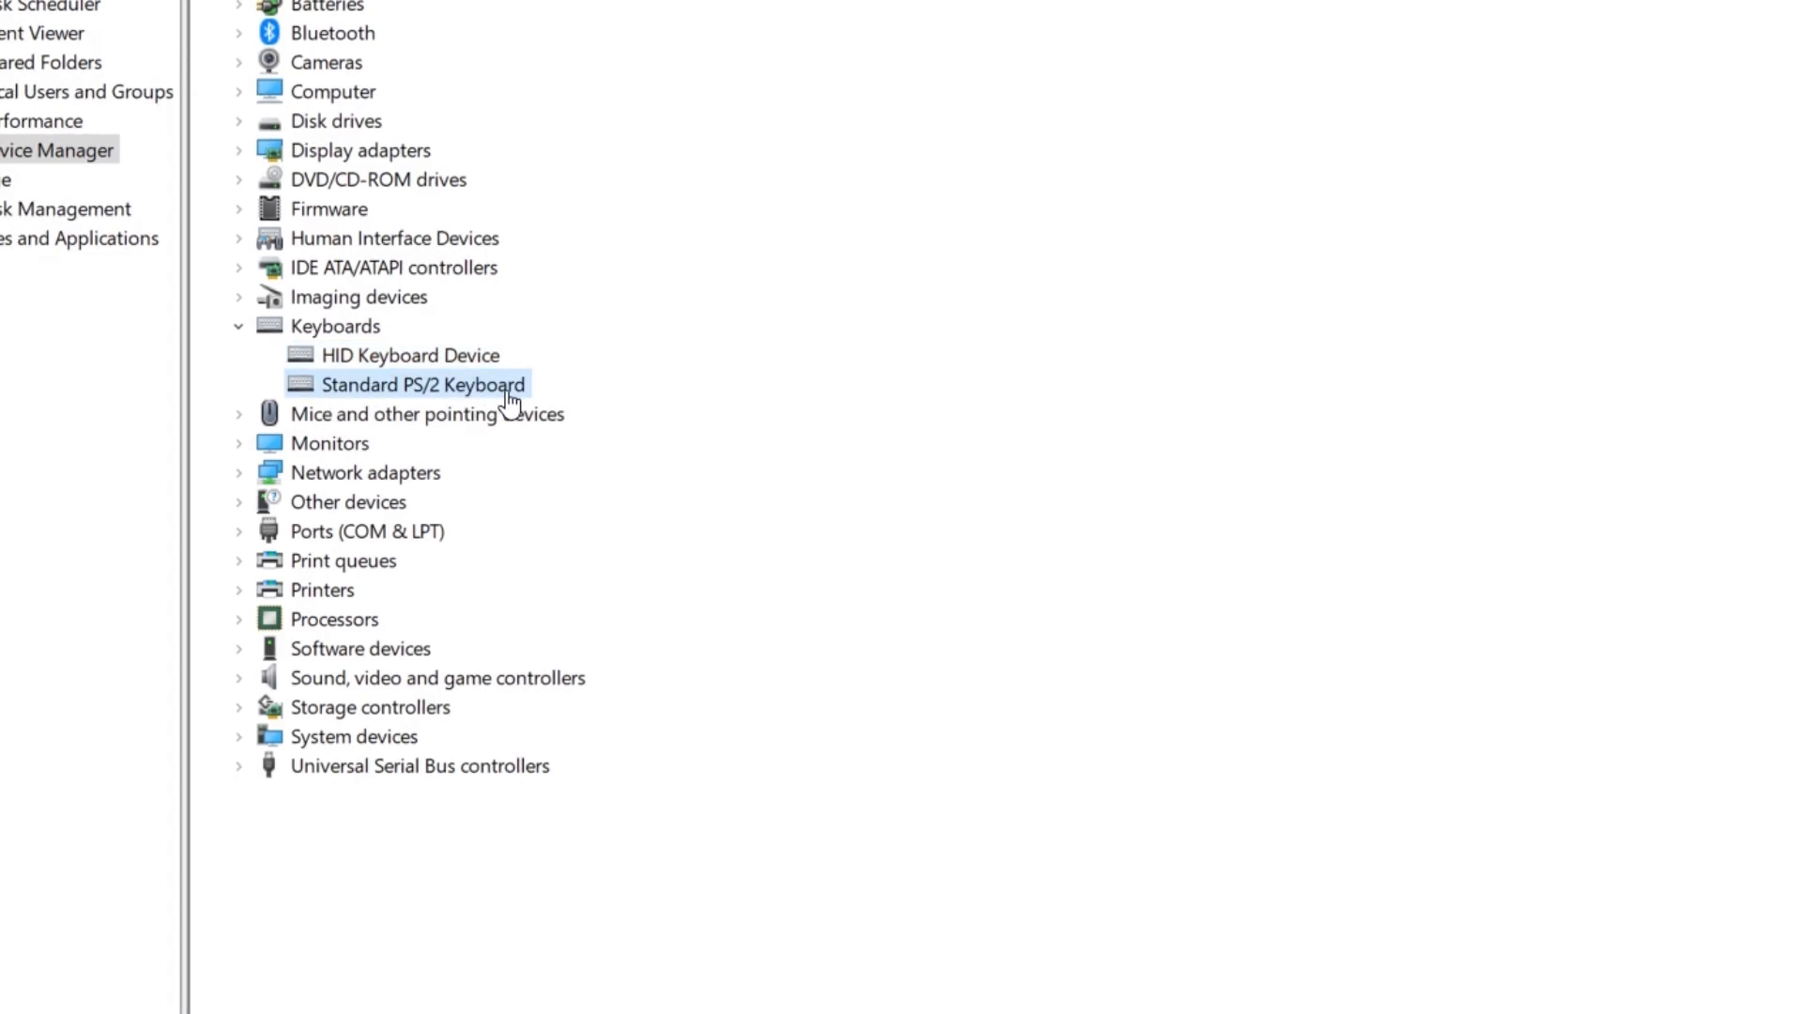
- Start the Update driver wizard for the Standard PS/2 Keyboard
right_click(447, 396)
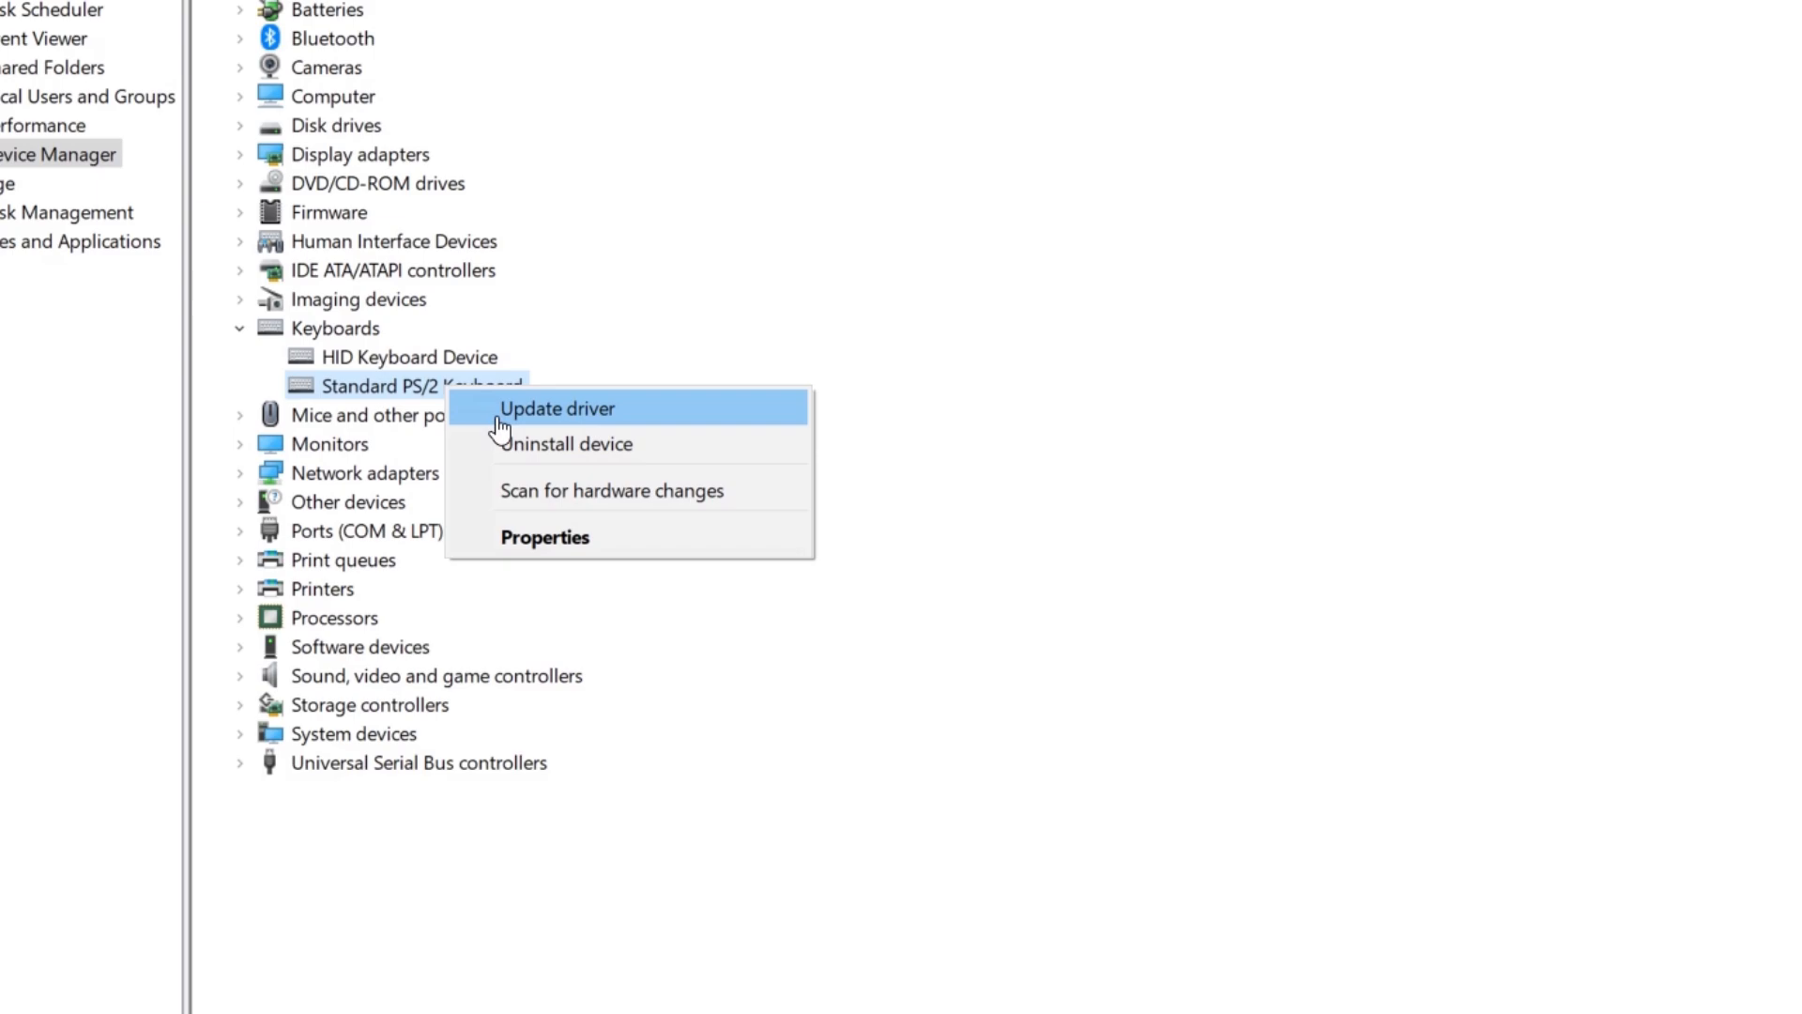
click(655, 412)
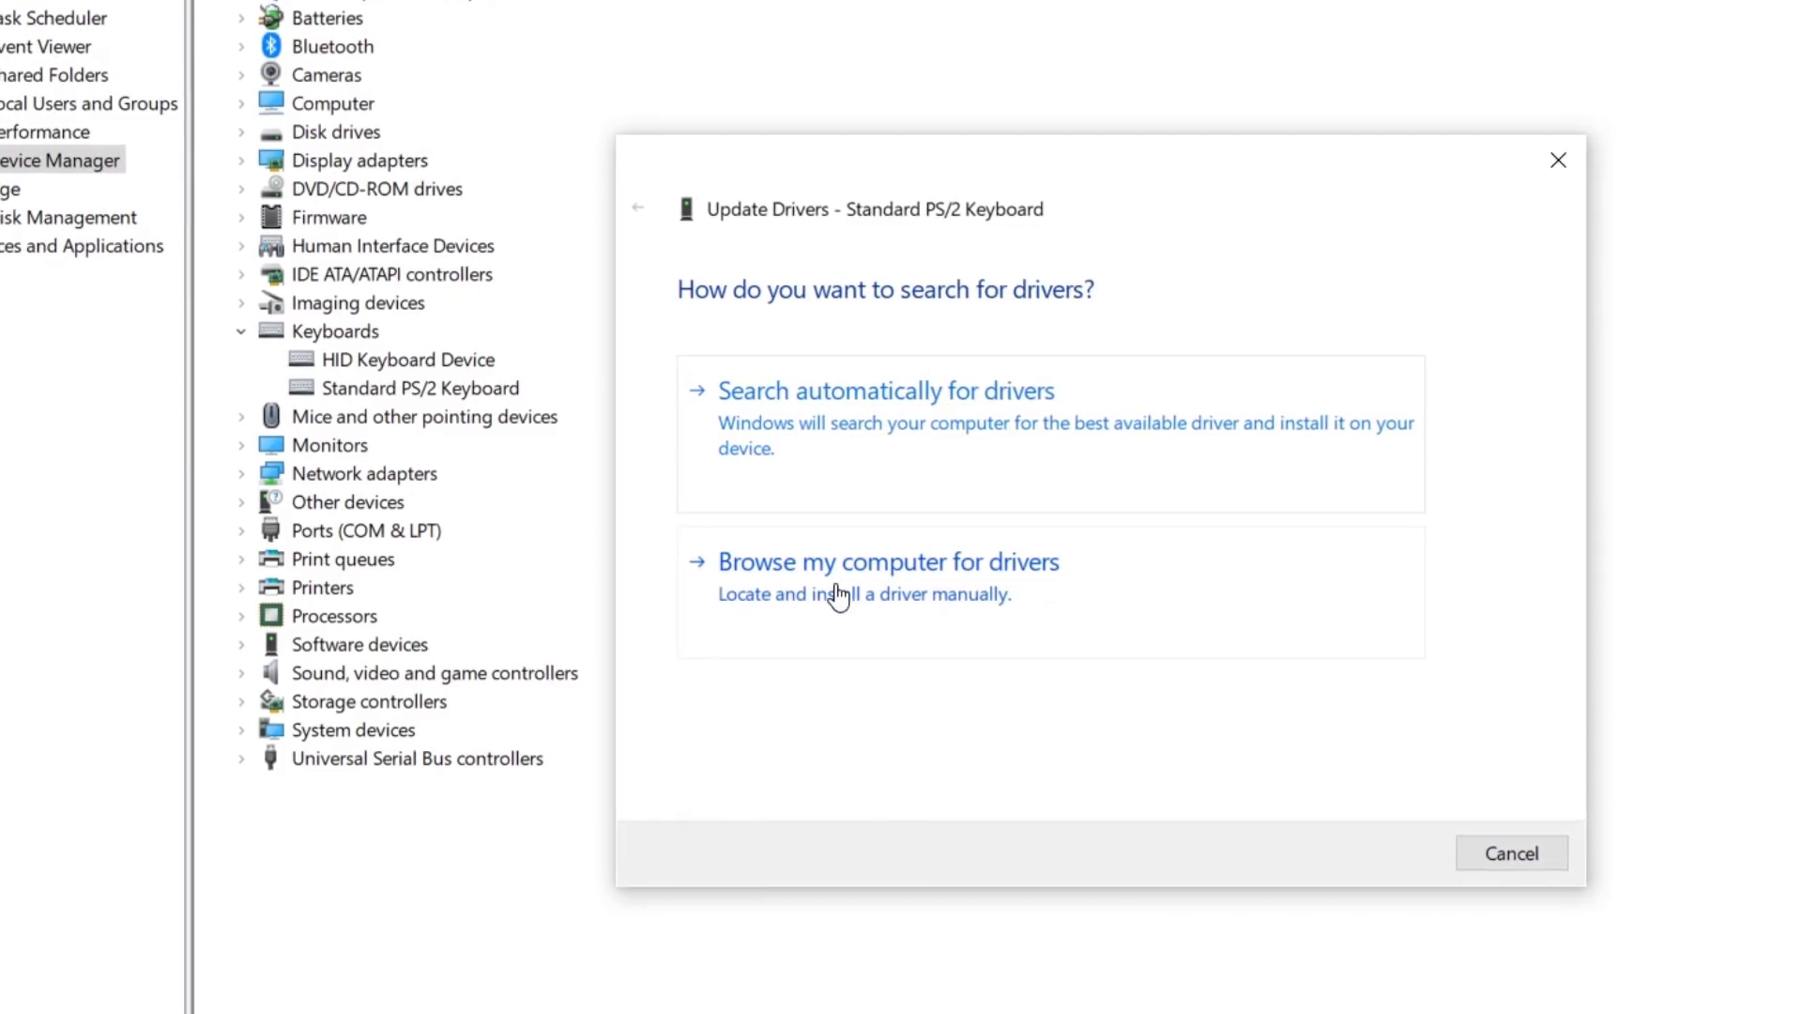
- Pick manually from all drivers, unchecking compatible hardware, and choose Fujitsu's Thumb Shift PS/2 Keyboard
click(877, 596)
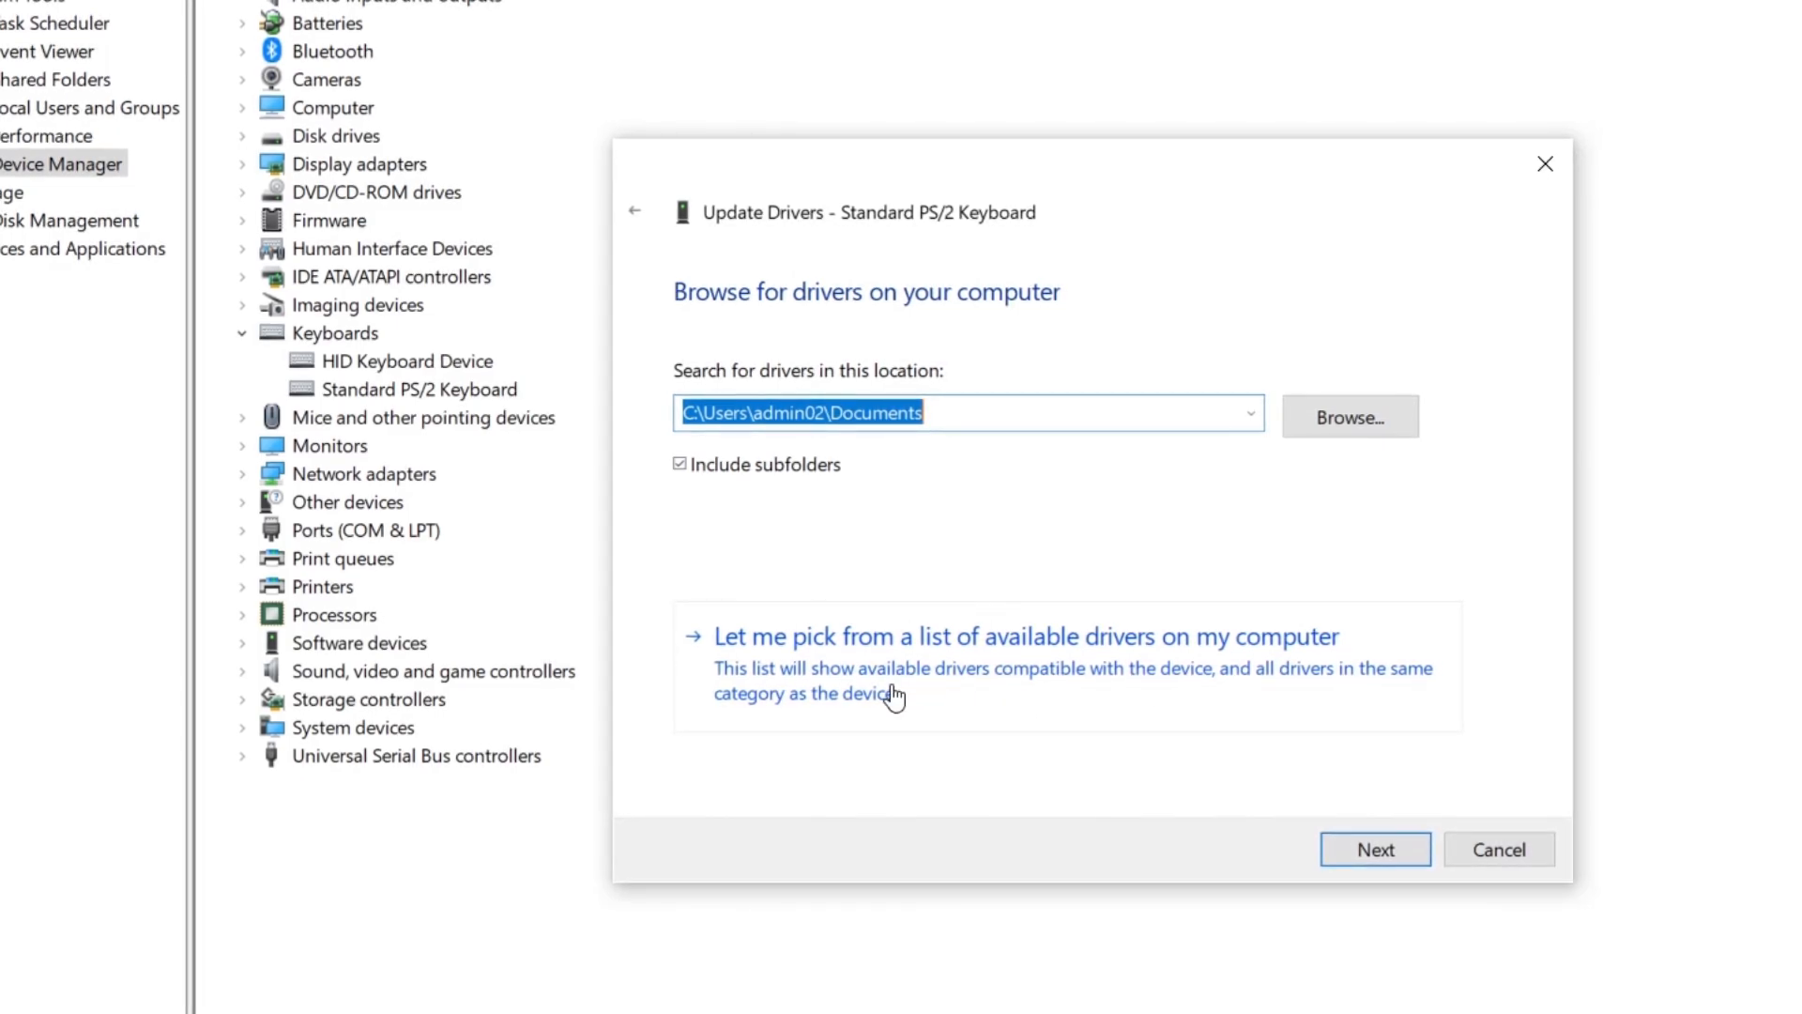
click(953, 715)
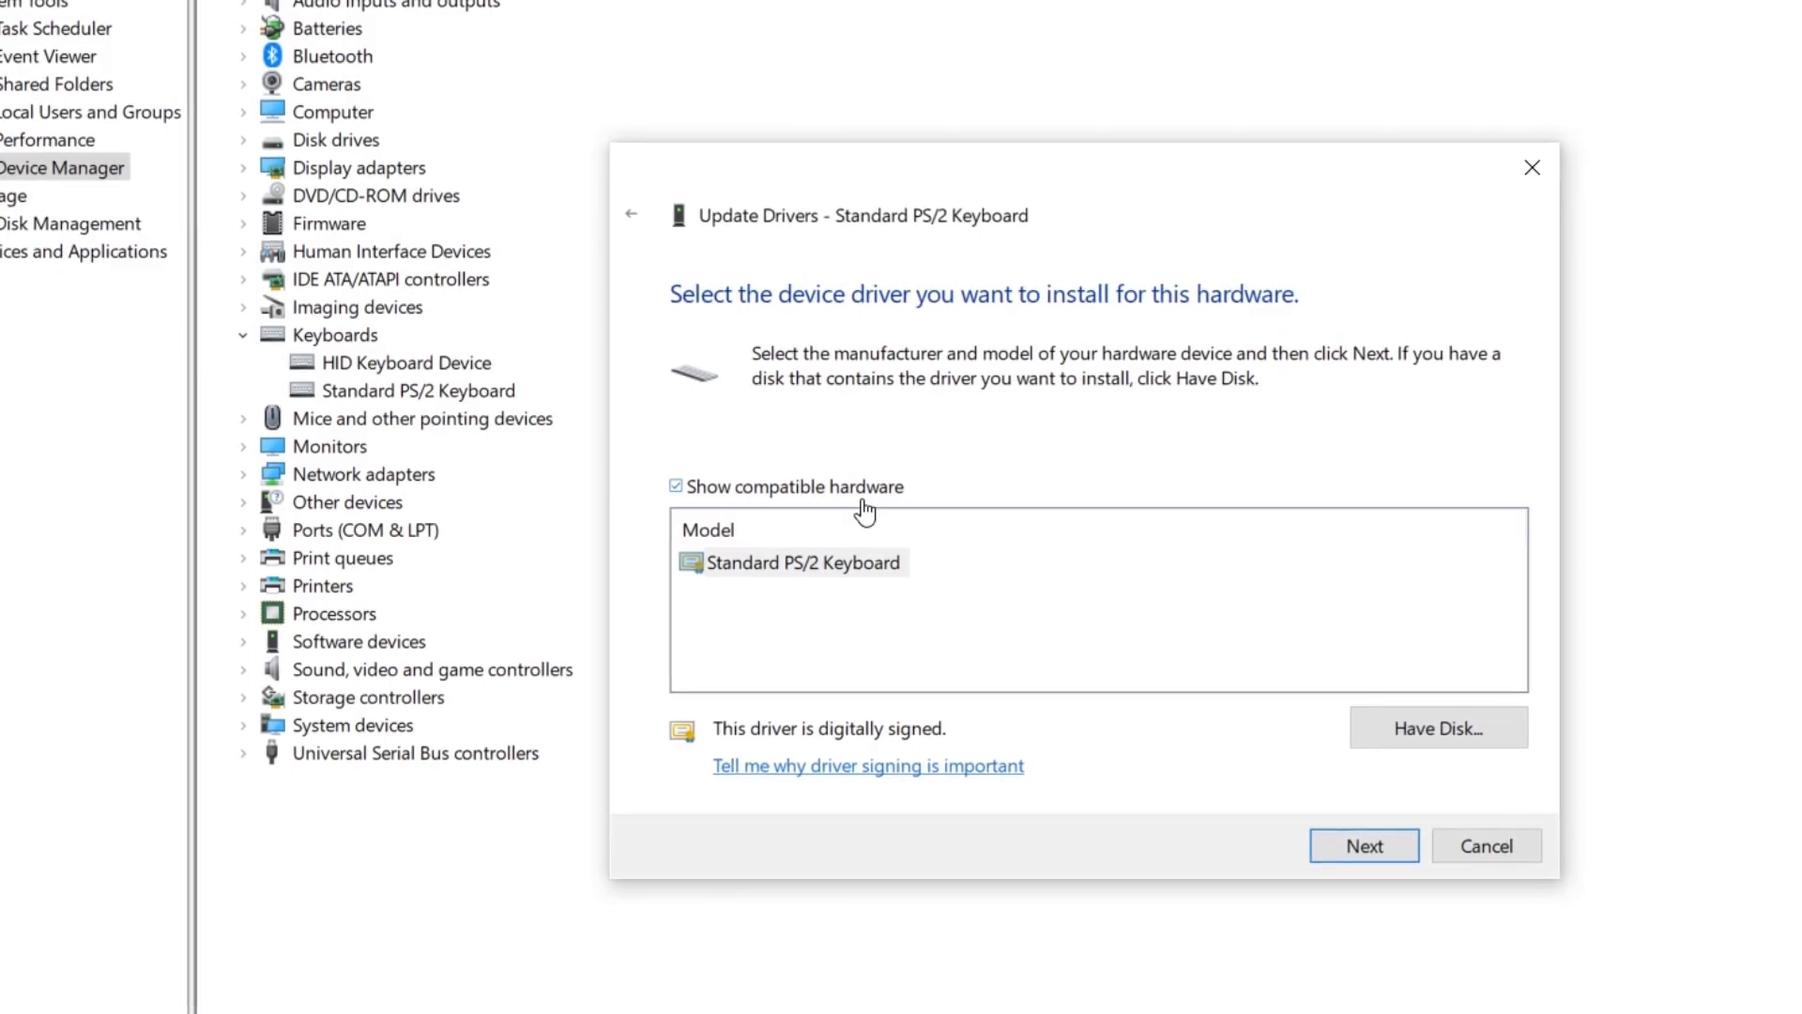
click(675, 487)
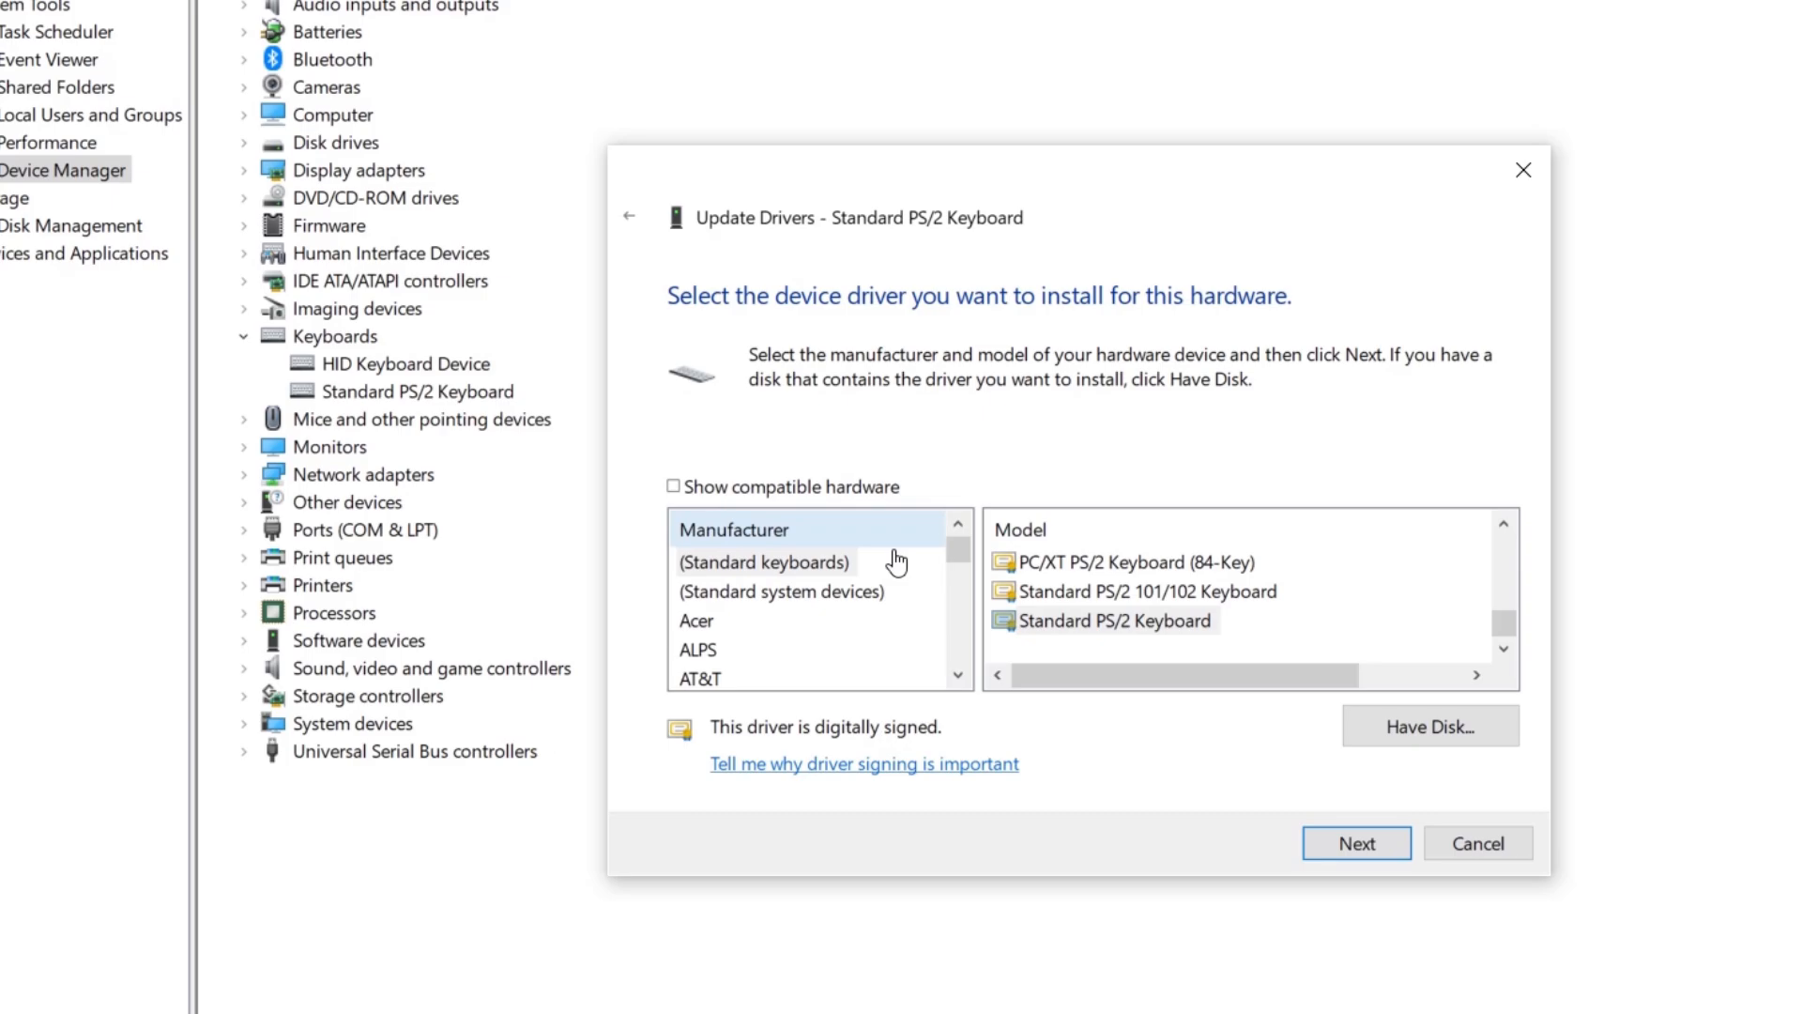
mouse_move(956, 565)
mouse_down()
mouse_move(953, 654)
mouse_move(967, 553)
mouse_move(955, 592)
mouse_up()
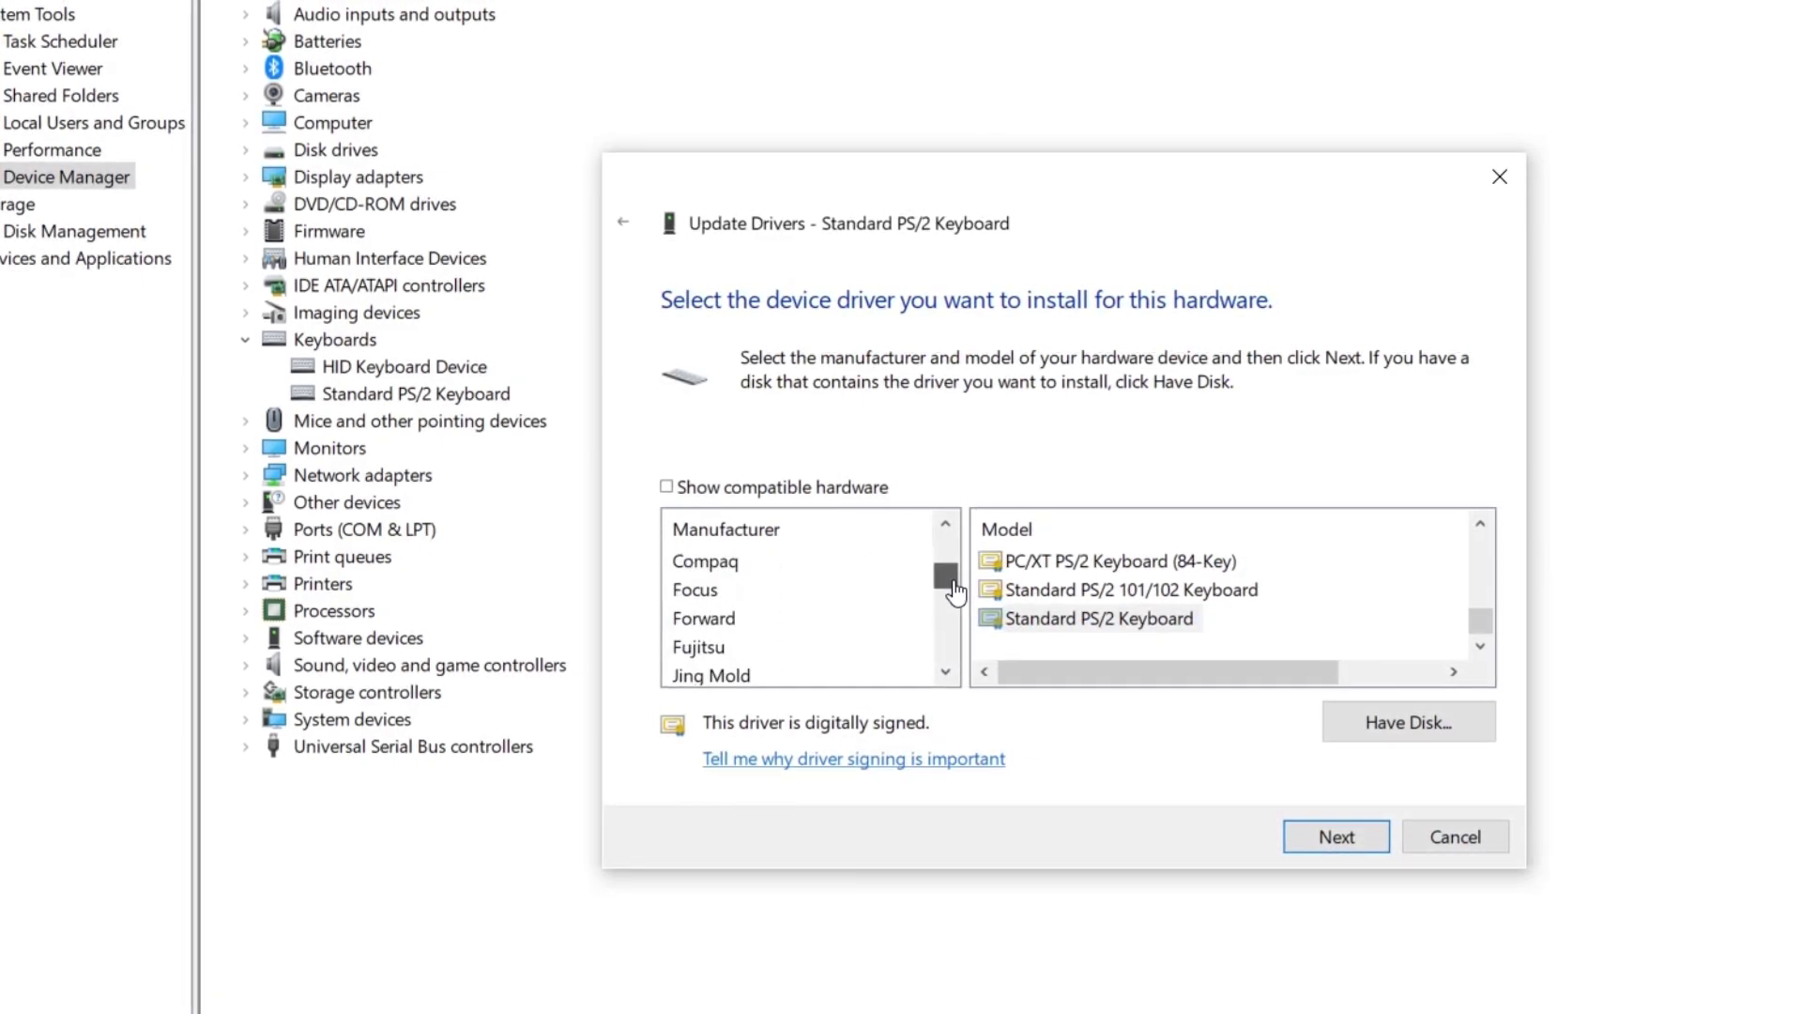
click(758, 652)
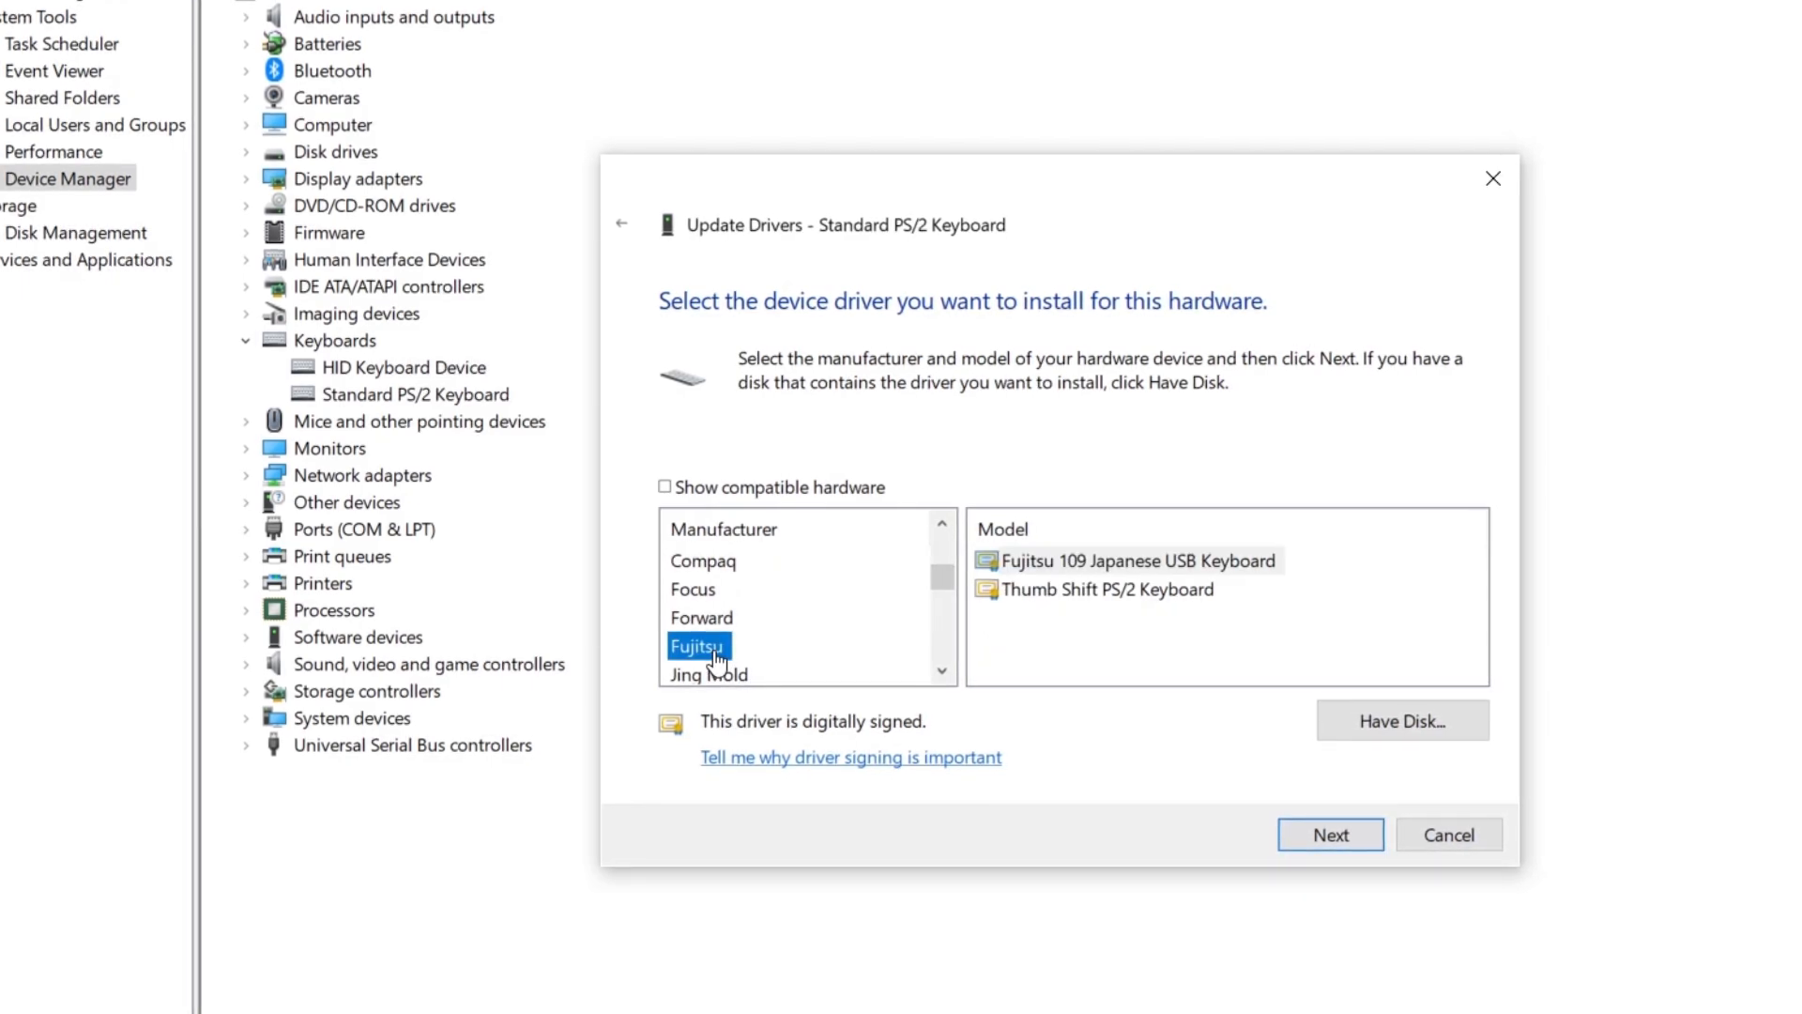
click(1187, 609)
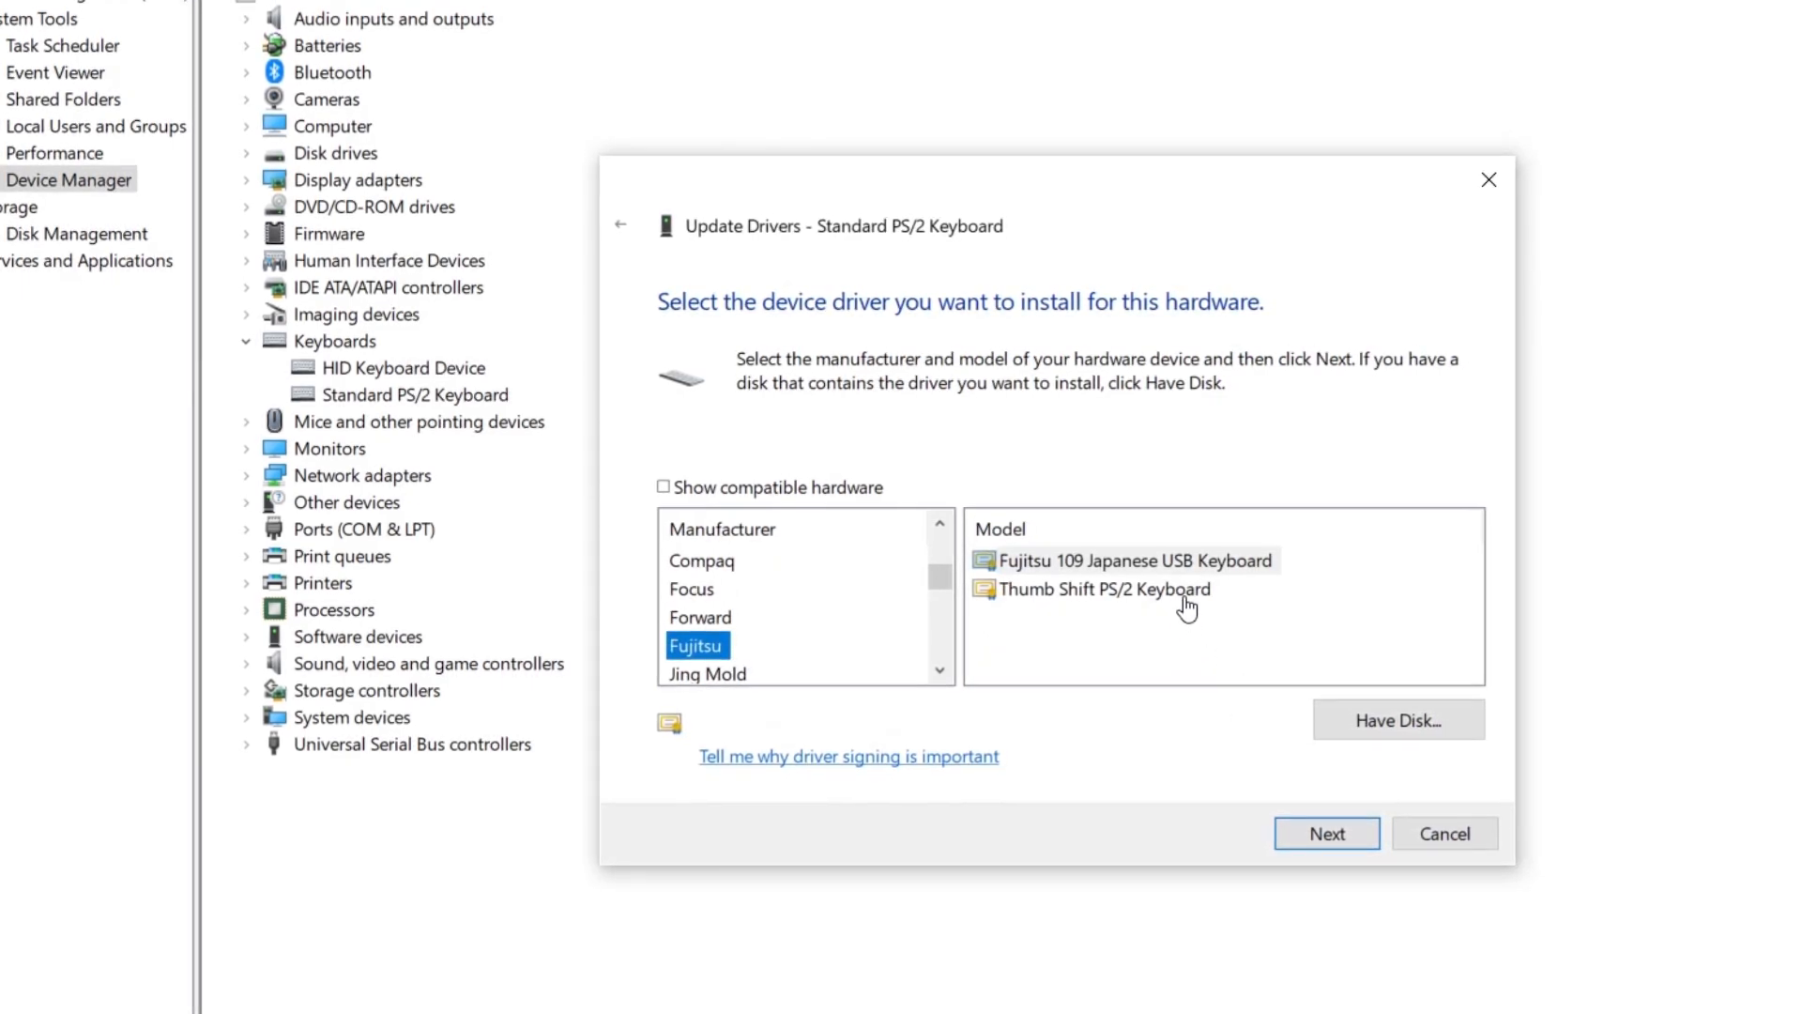
- Install the Thumb Shift driver, accepting the Update Driver Warning, and close the success page
click(1322, 842)
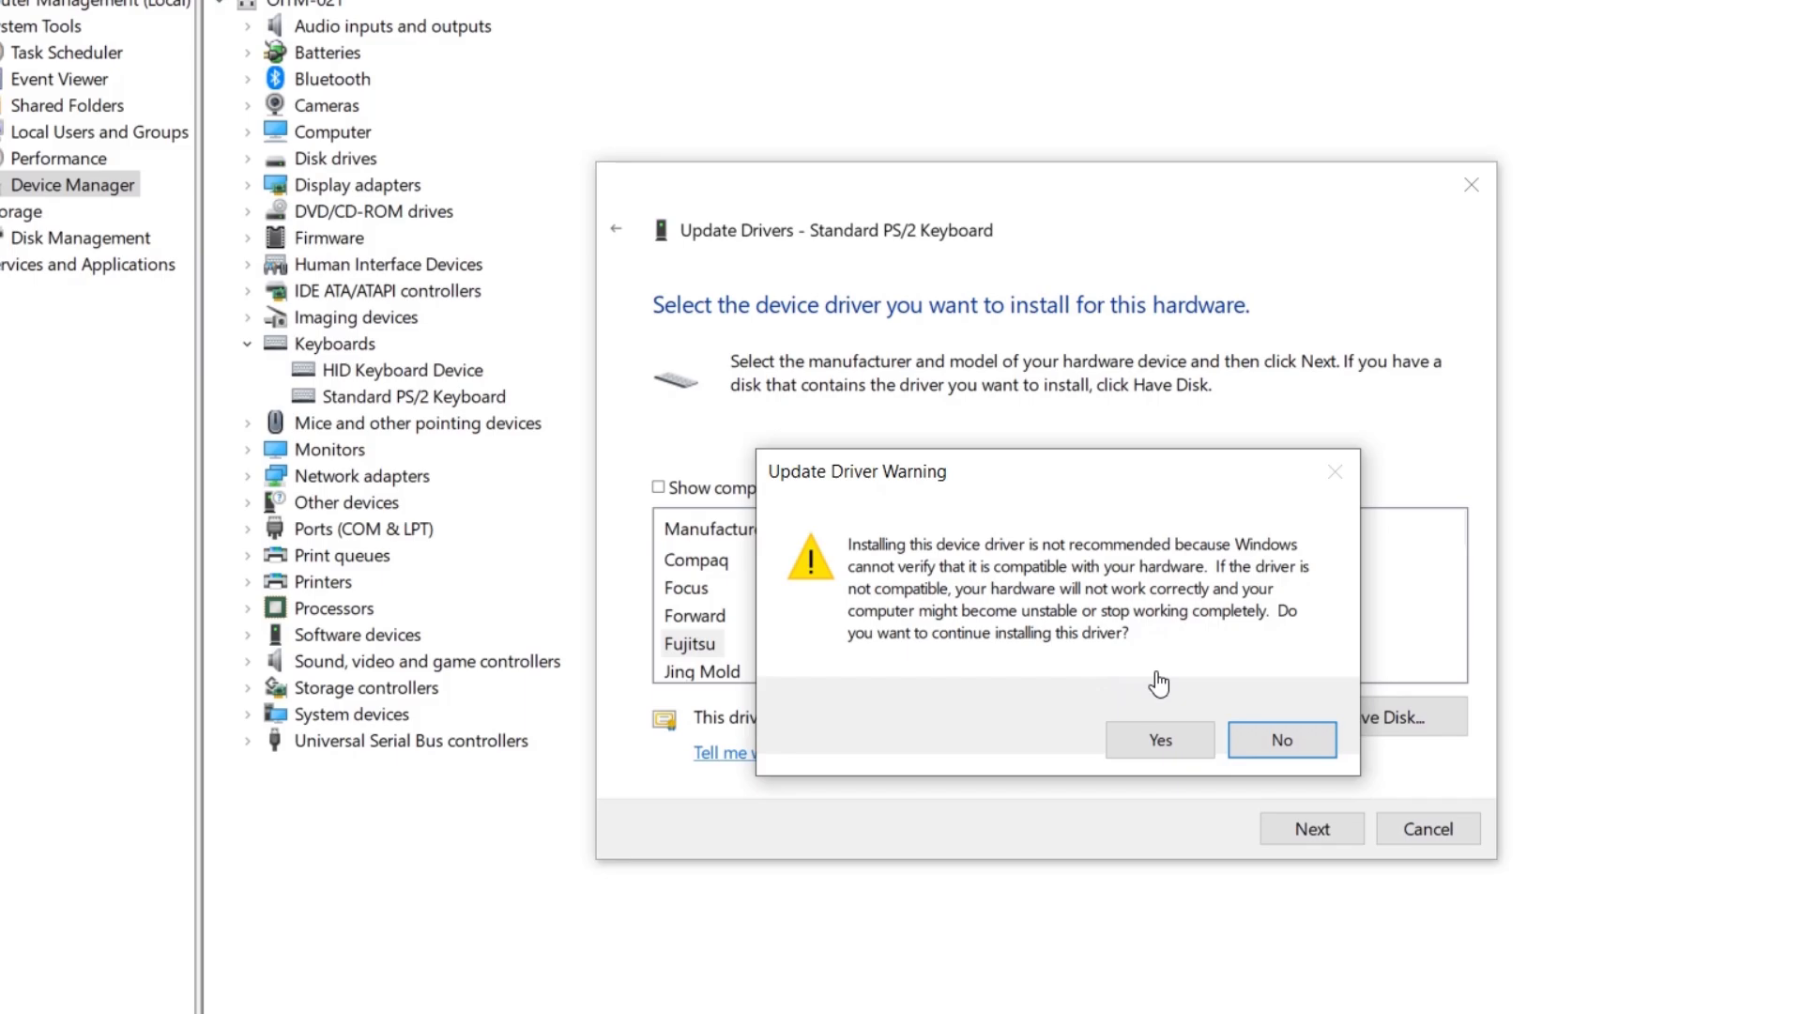
click(1173, 751)
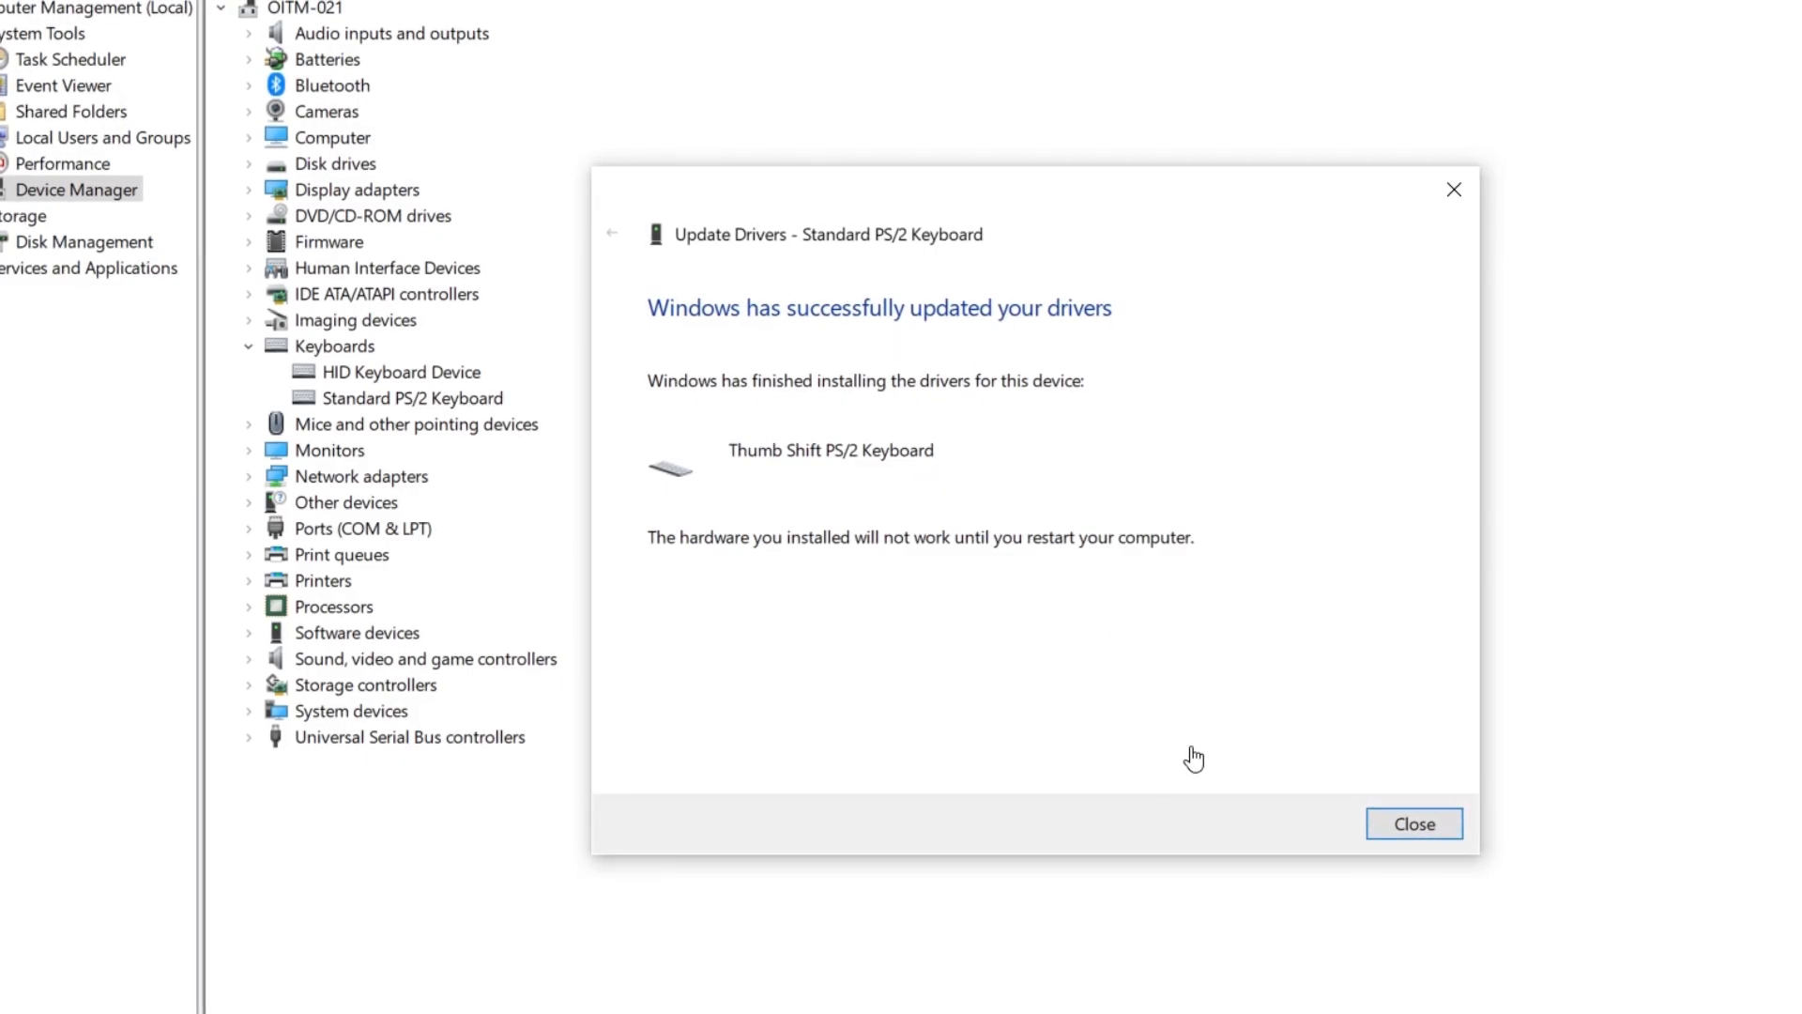
click(1396, 831)
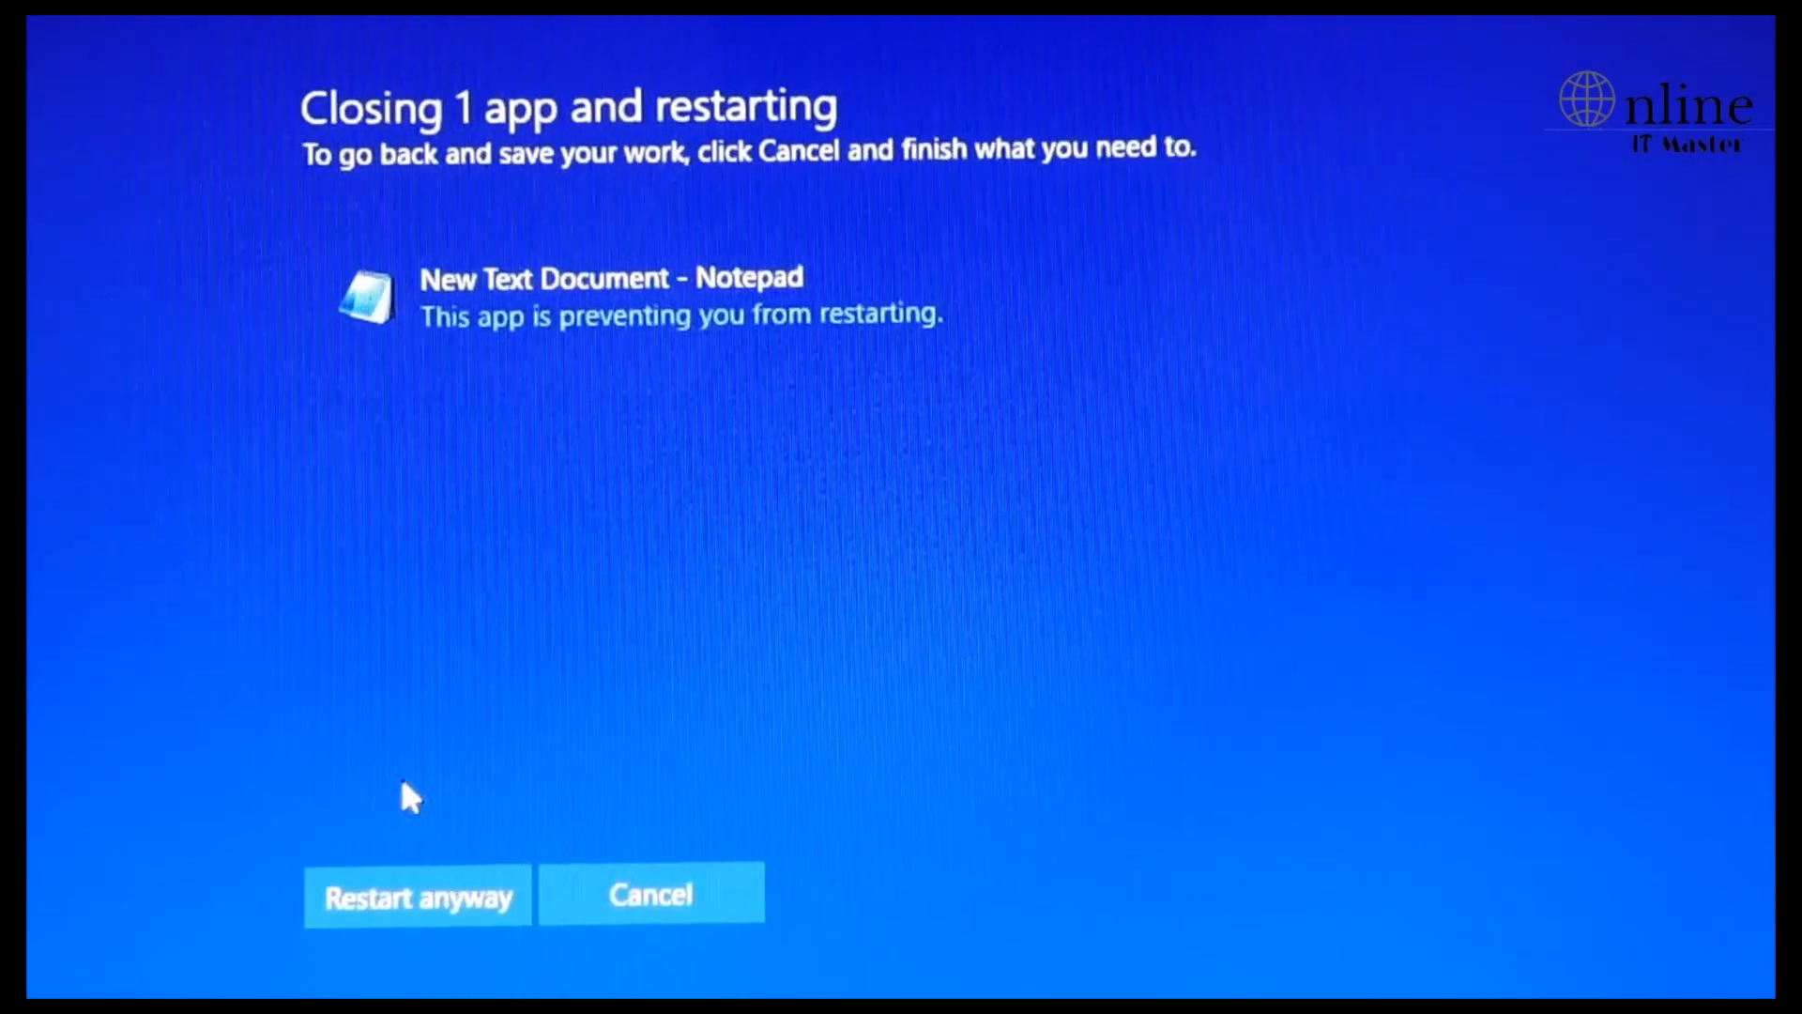
- Restart the computer anyway despite the open Notepad document
click(433, 901)
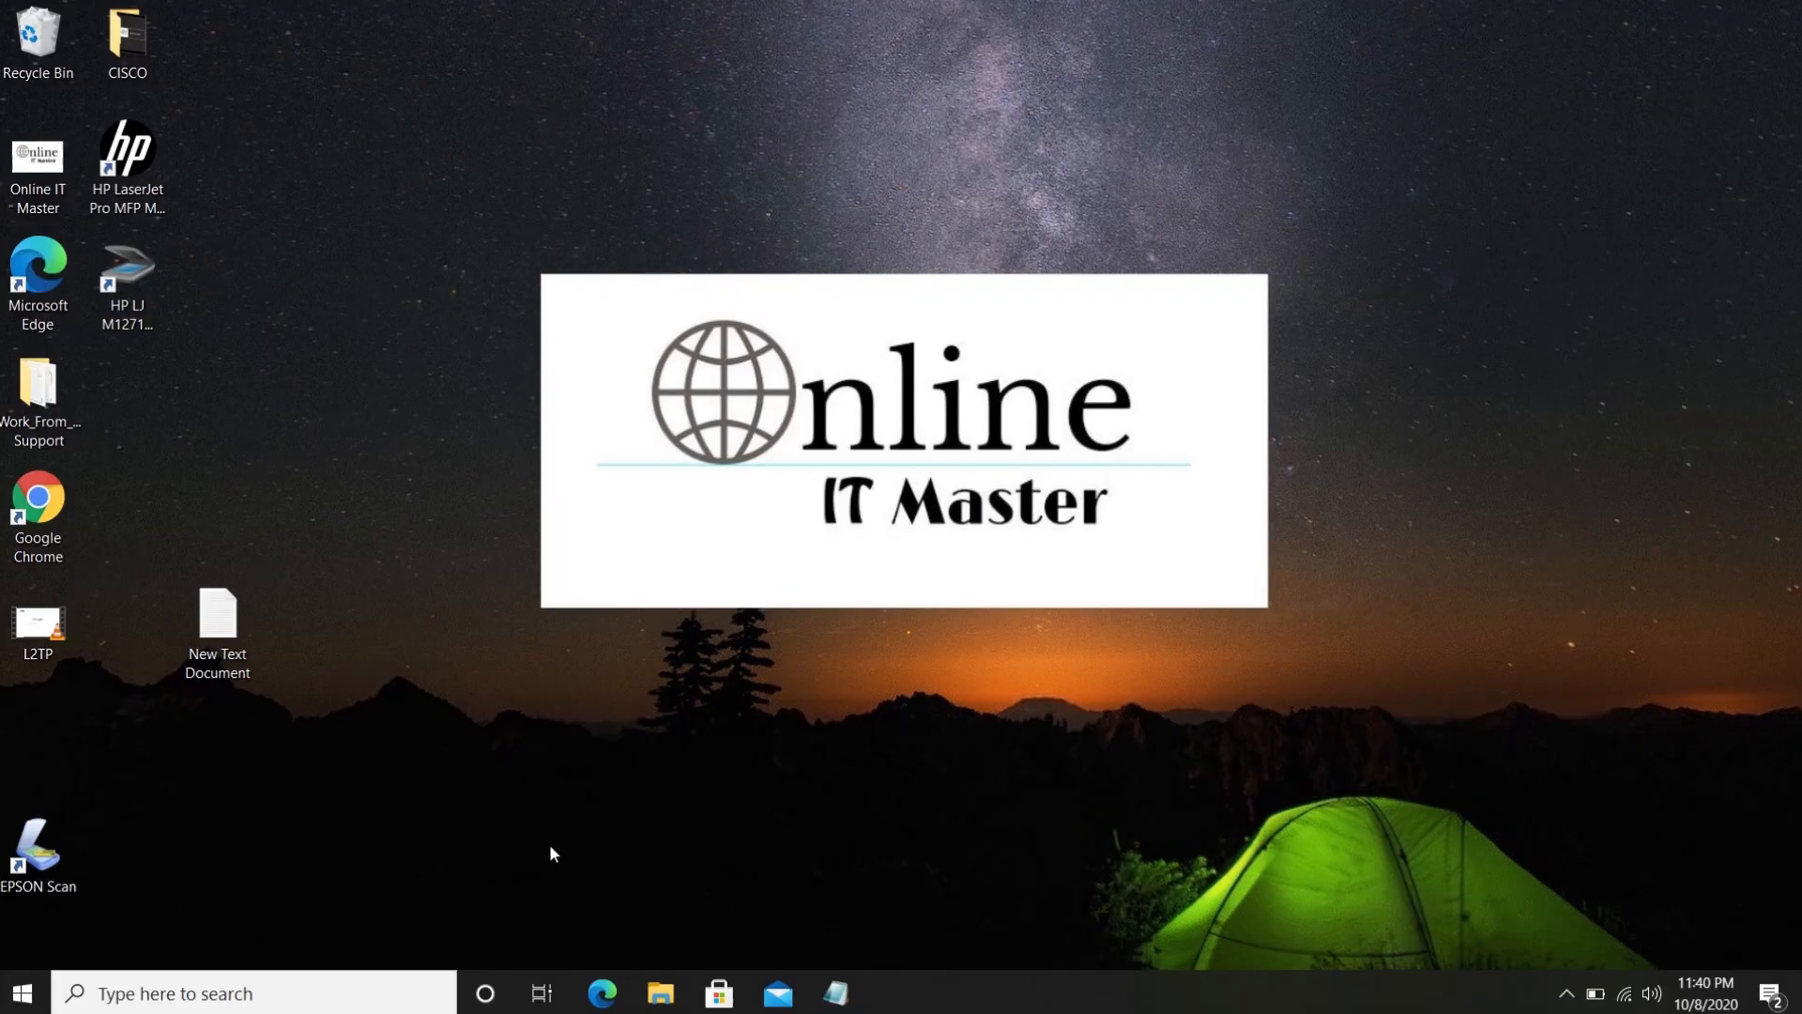
- Reopen Device Manager, expand Keyboards and bring up actions for the Thumb Shift PS/2 Keyboard
right_click(21, 997)
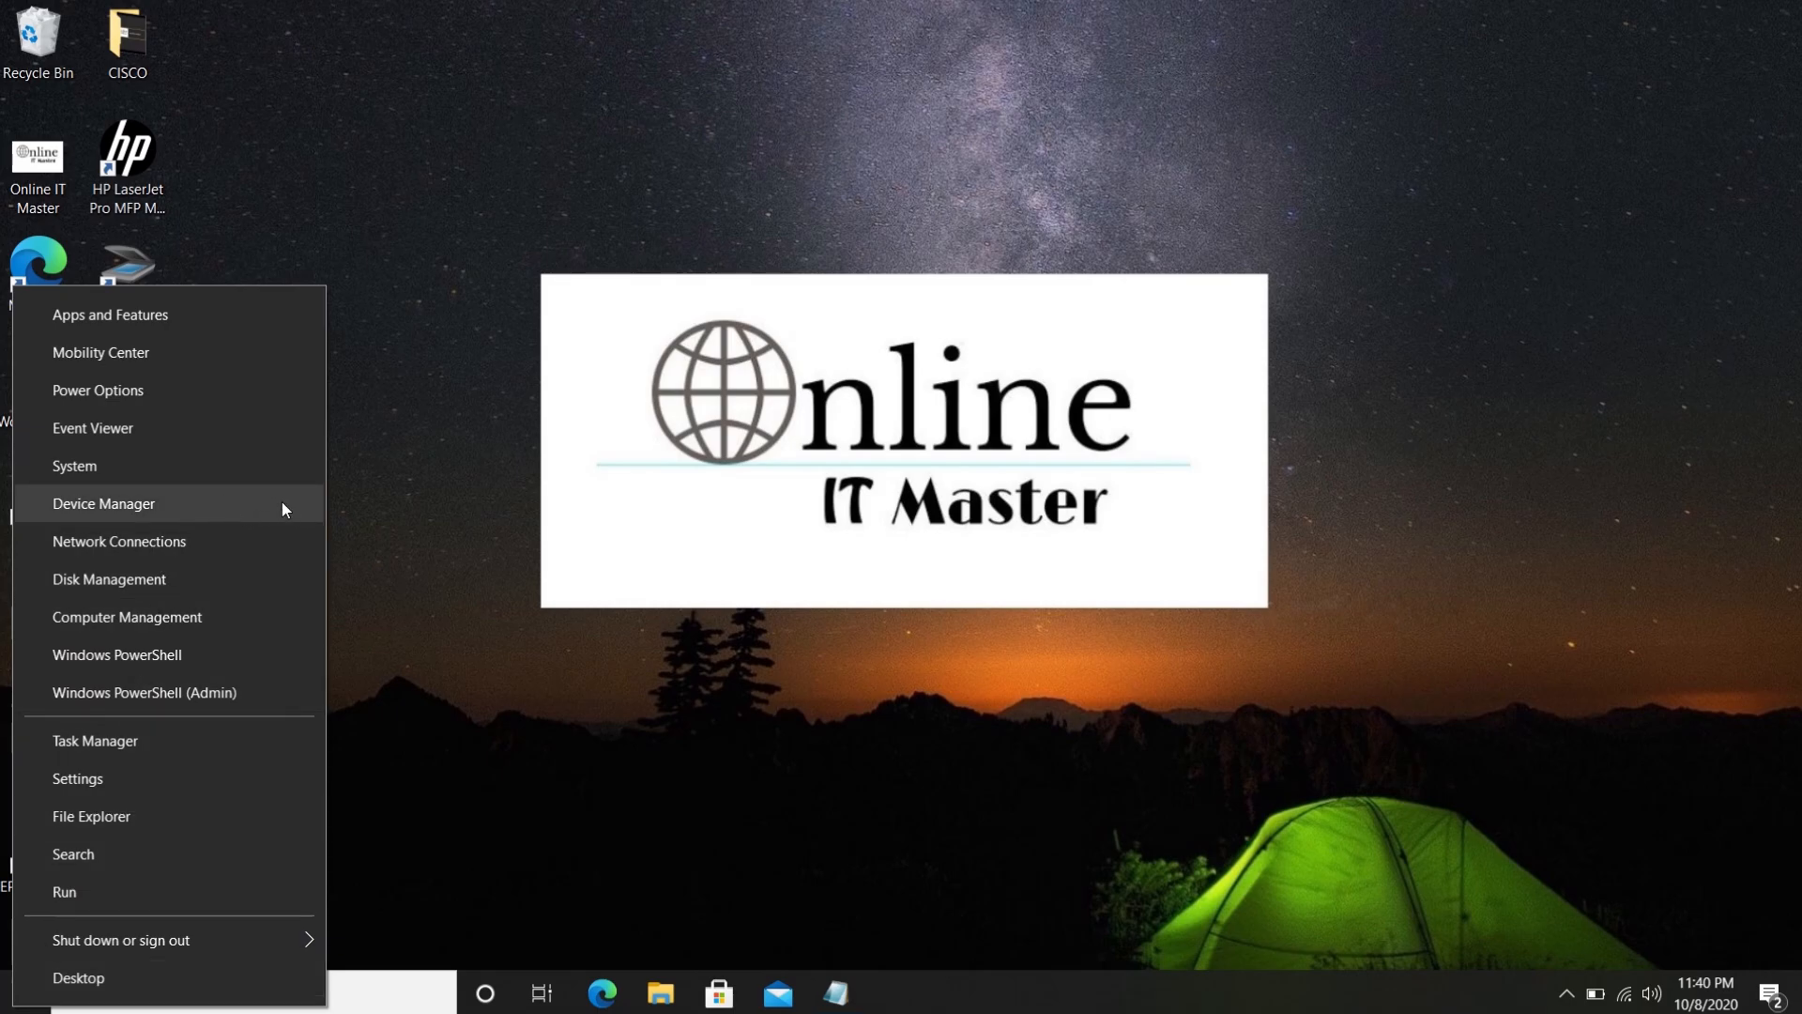
click(257, 516)
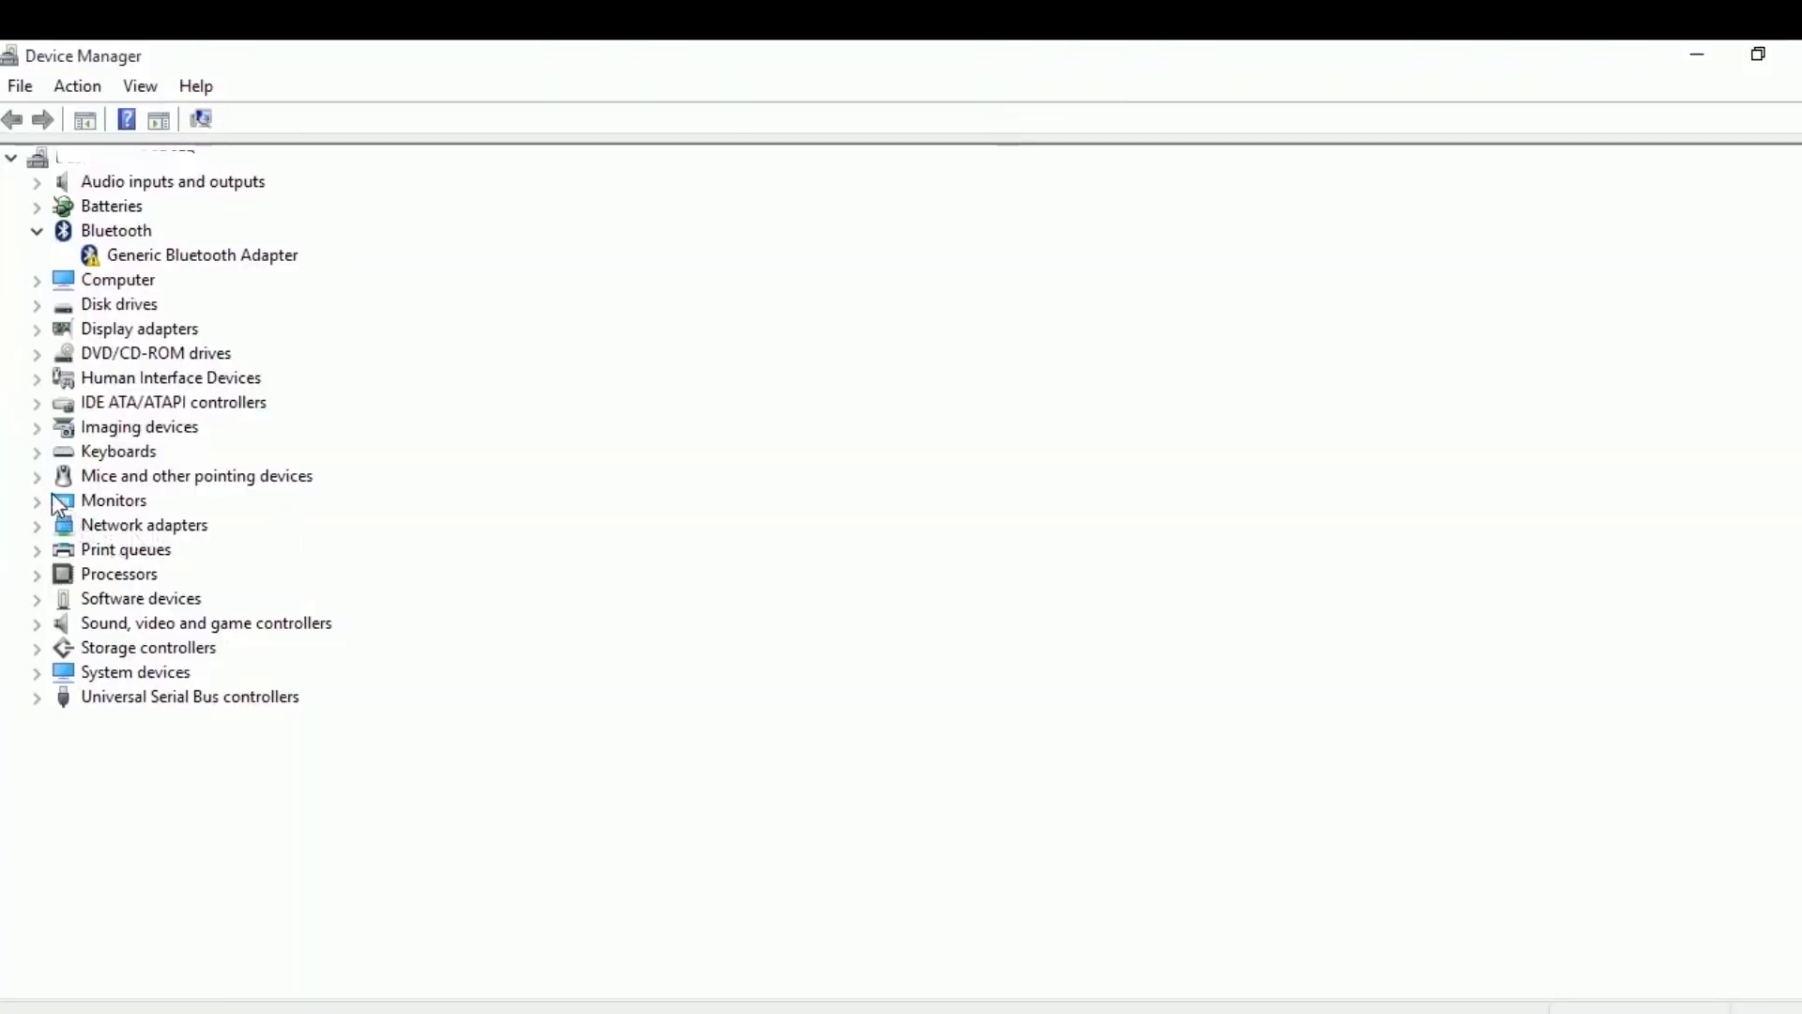
click(36, 452)
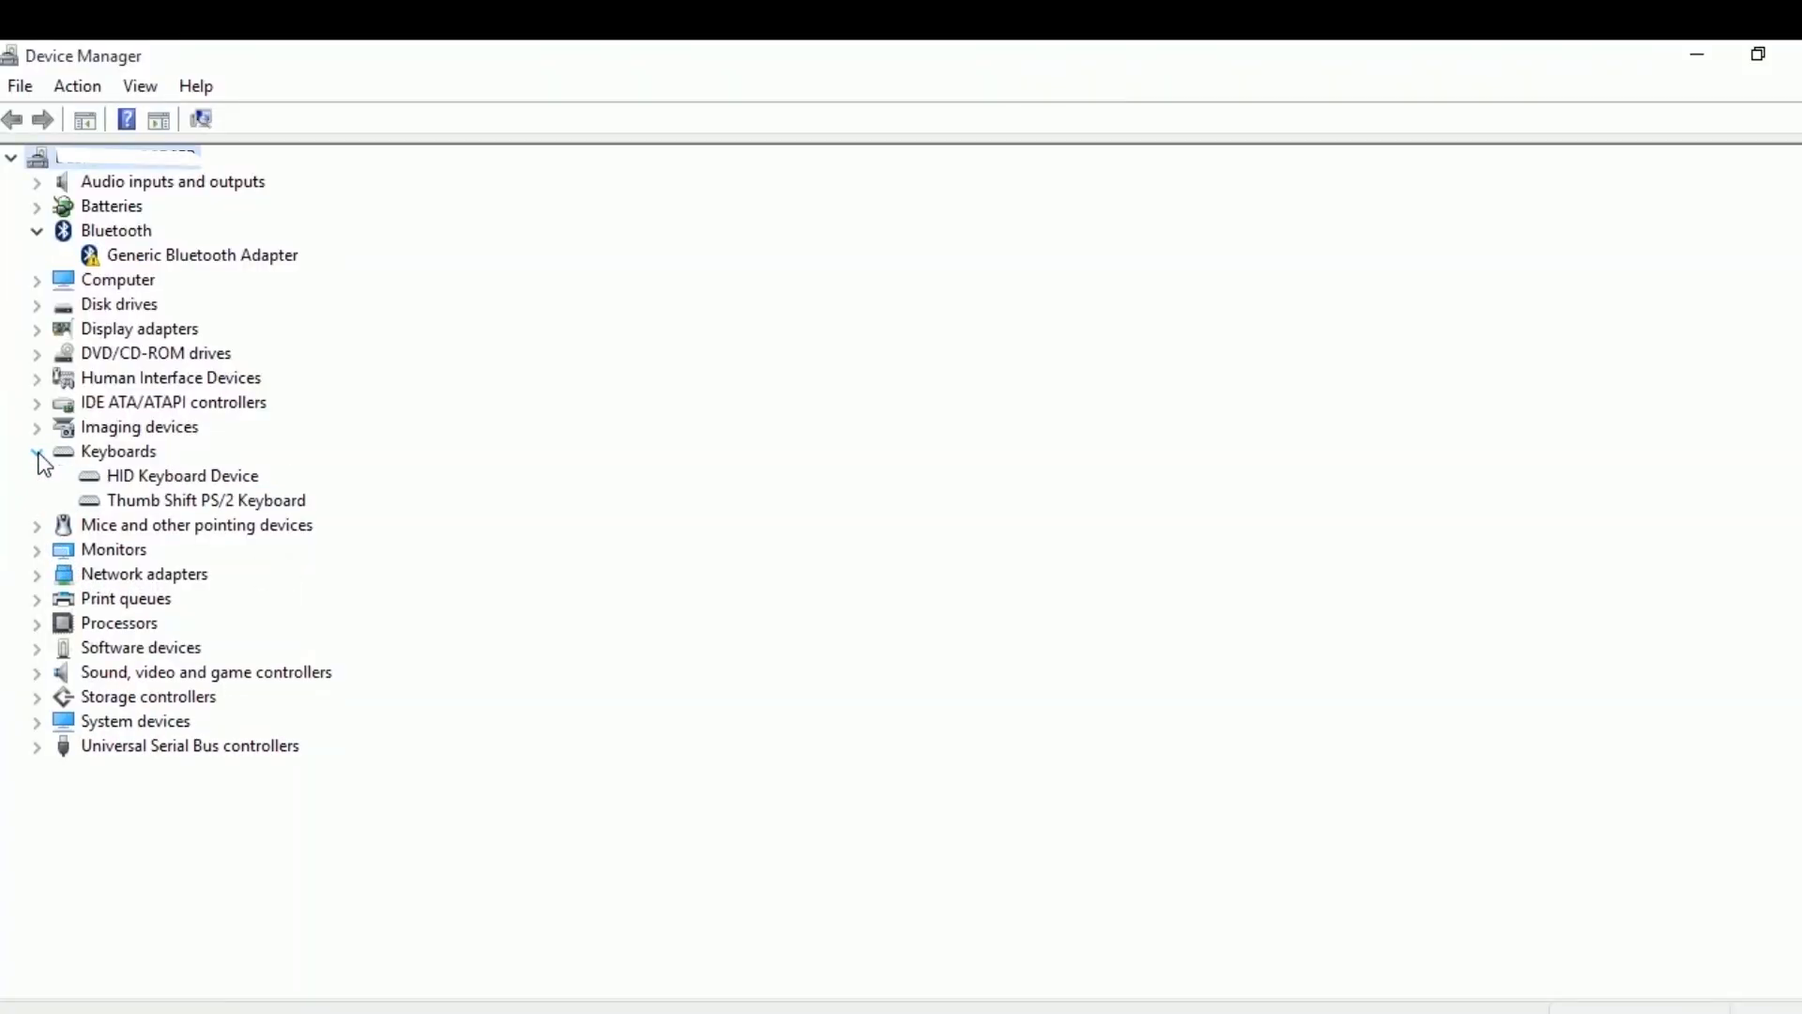
click(141, 504)
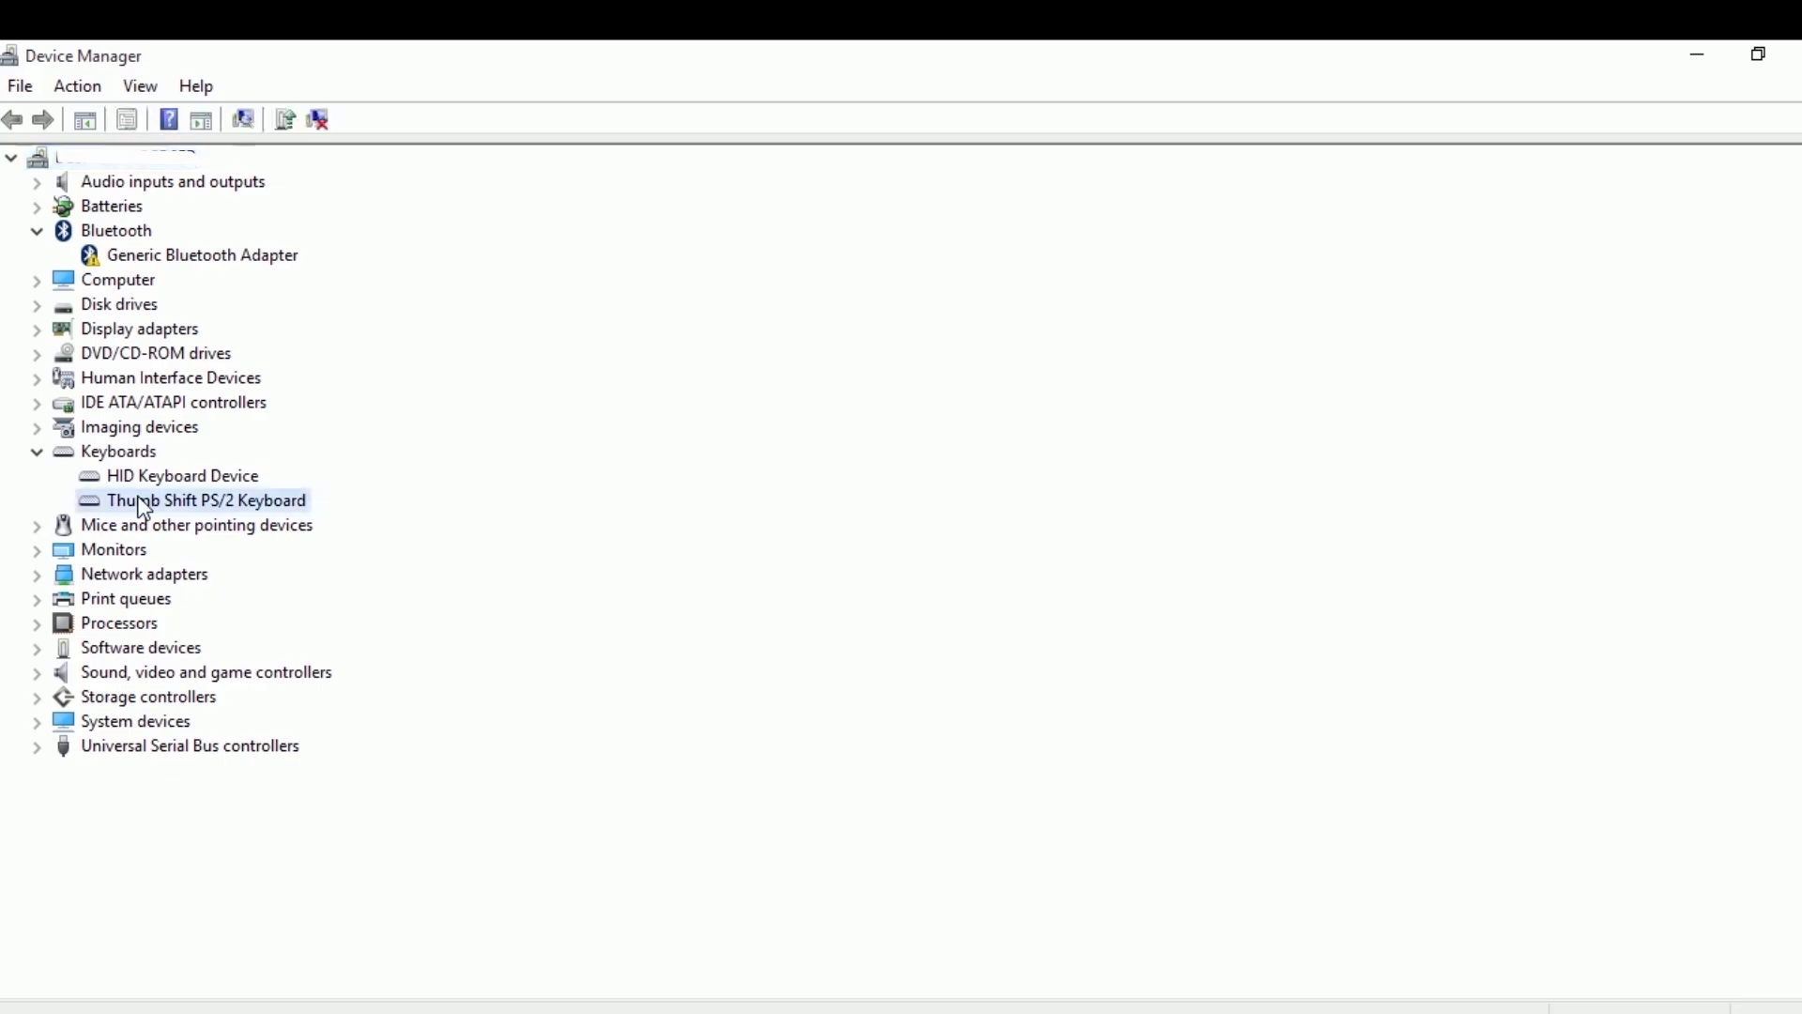
right_click(213, 496)
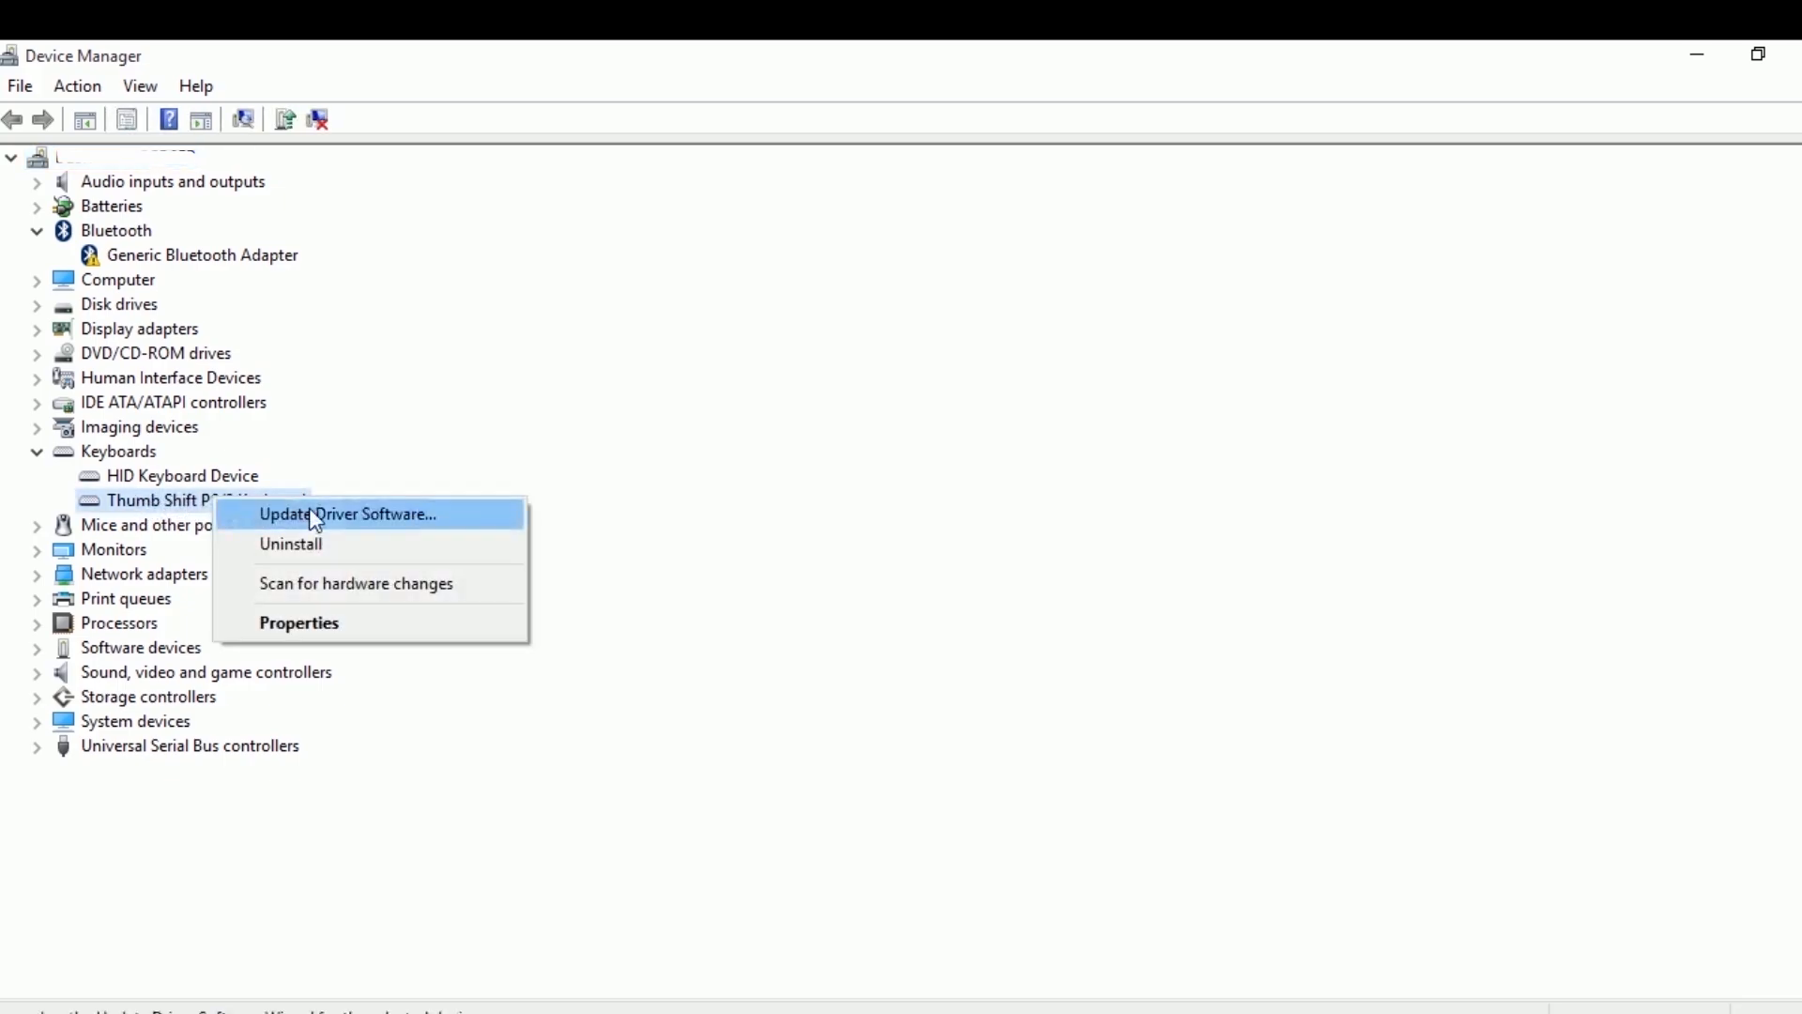
- Update the Thumb Shift keyboard to the Standard PS/2 Keyboard driver picked from the local list
click(484, 520)
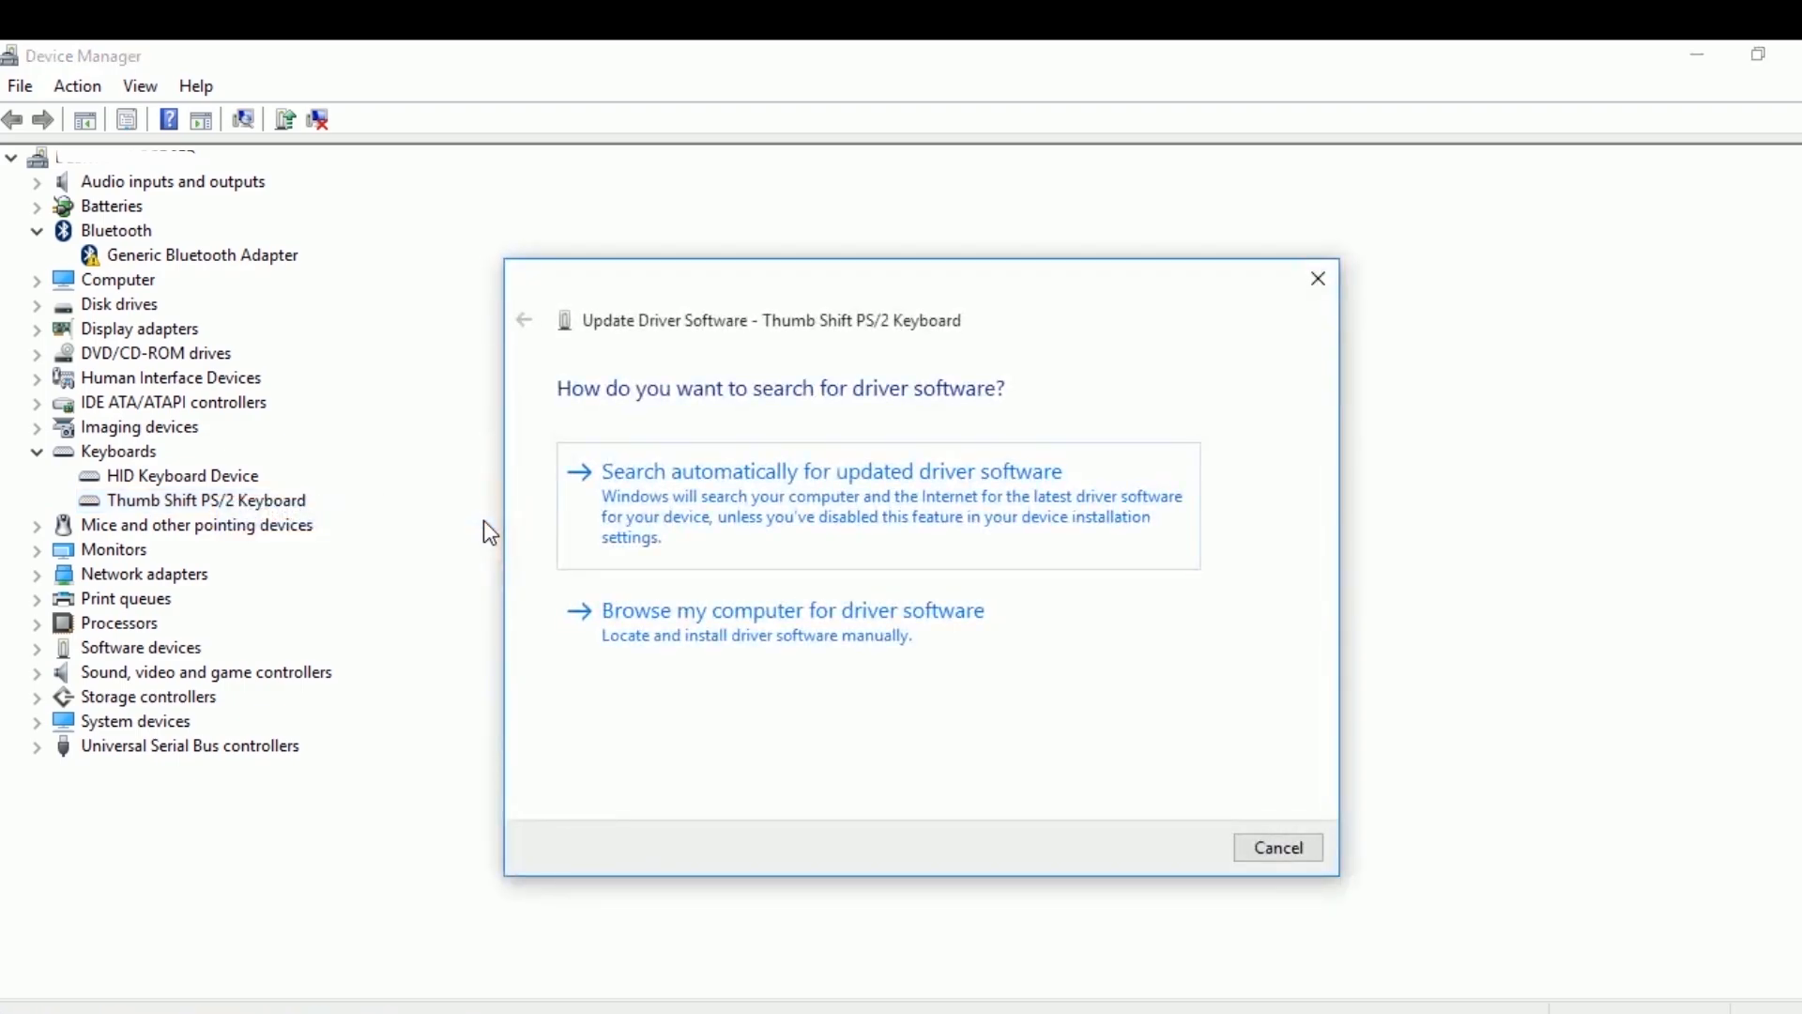
click(799, 635)
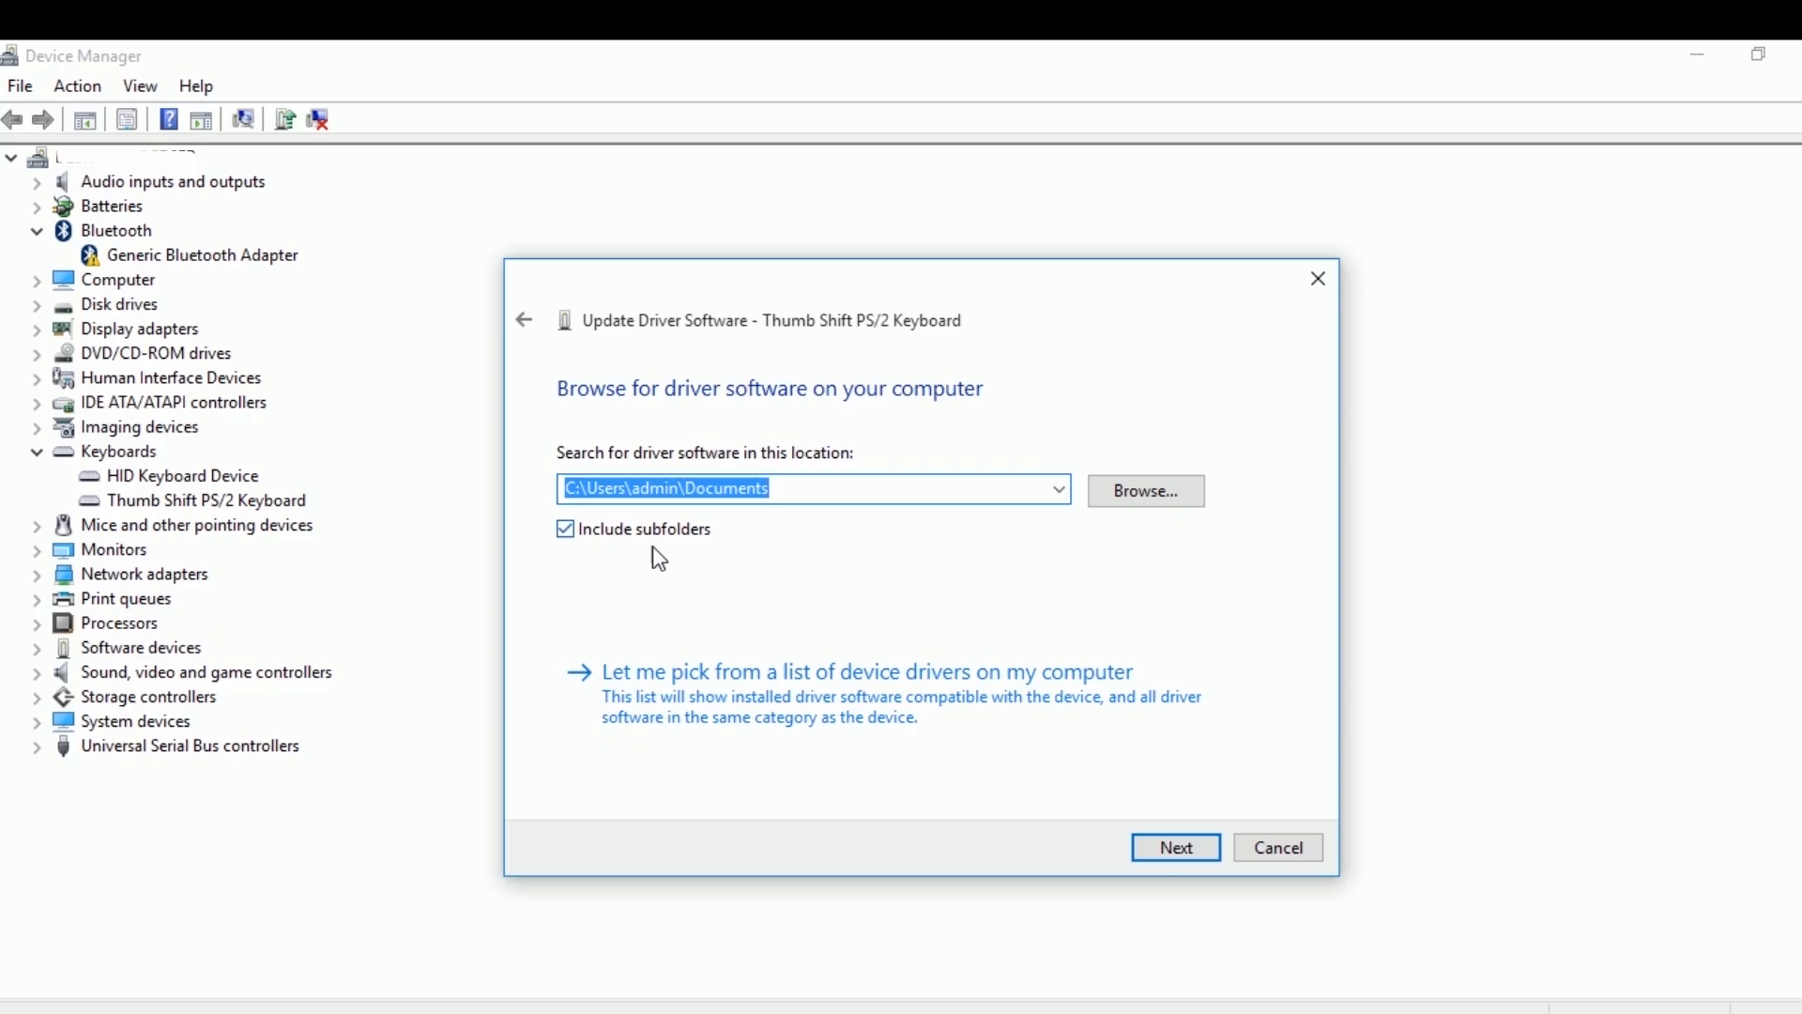
click(819, 677)
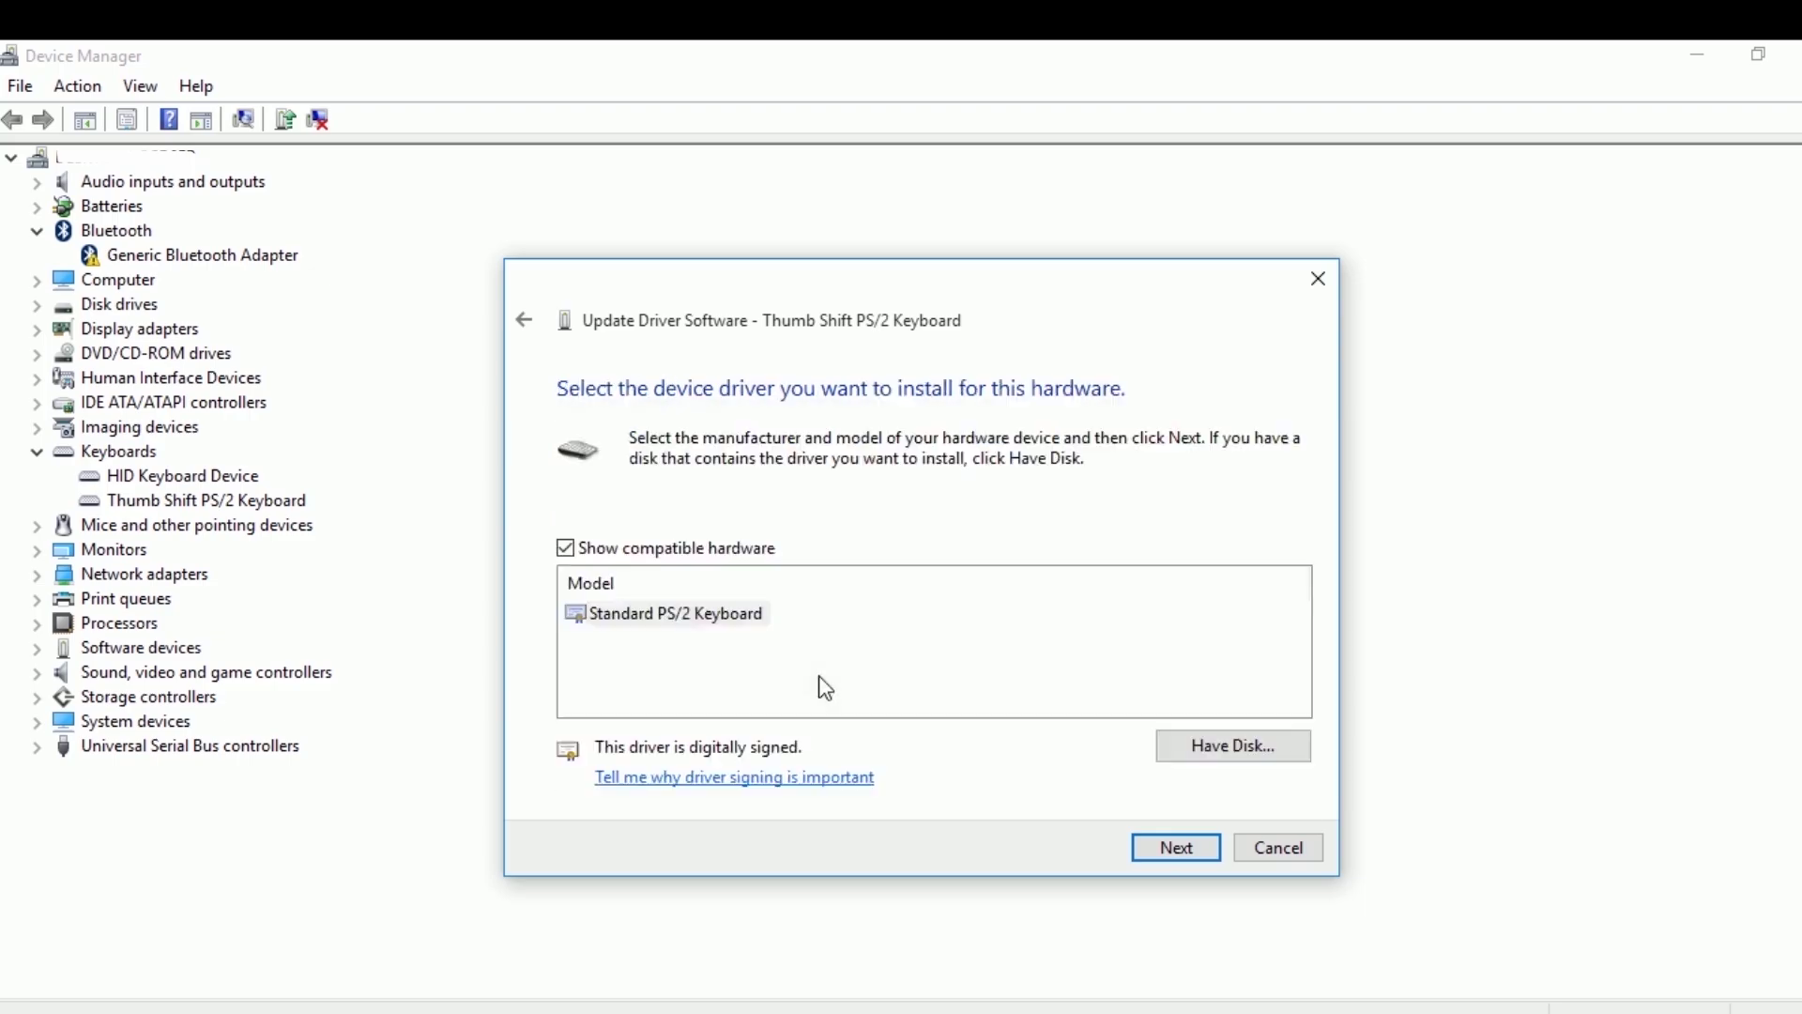
click(713, 622)
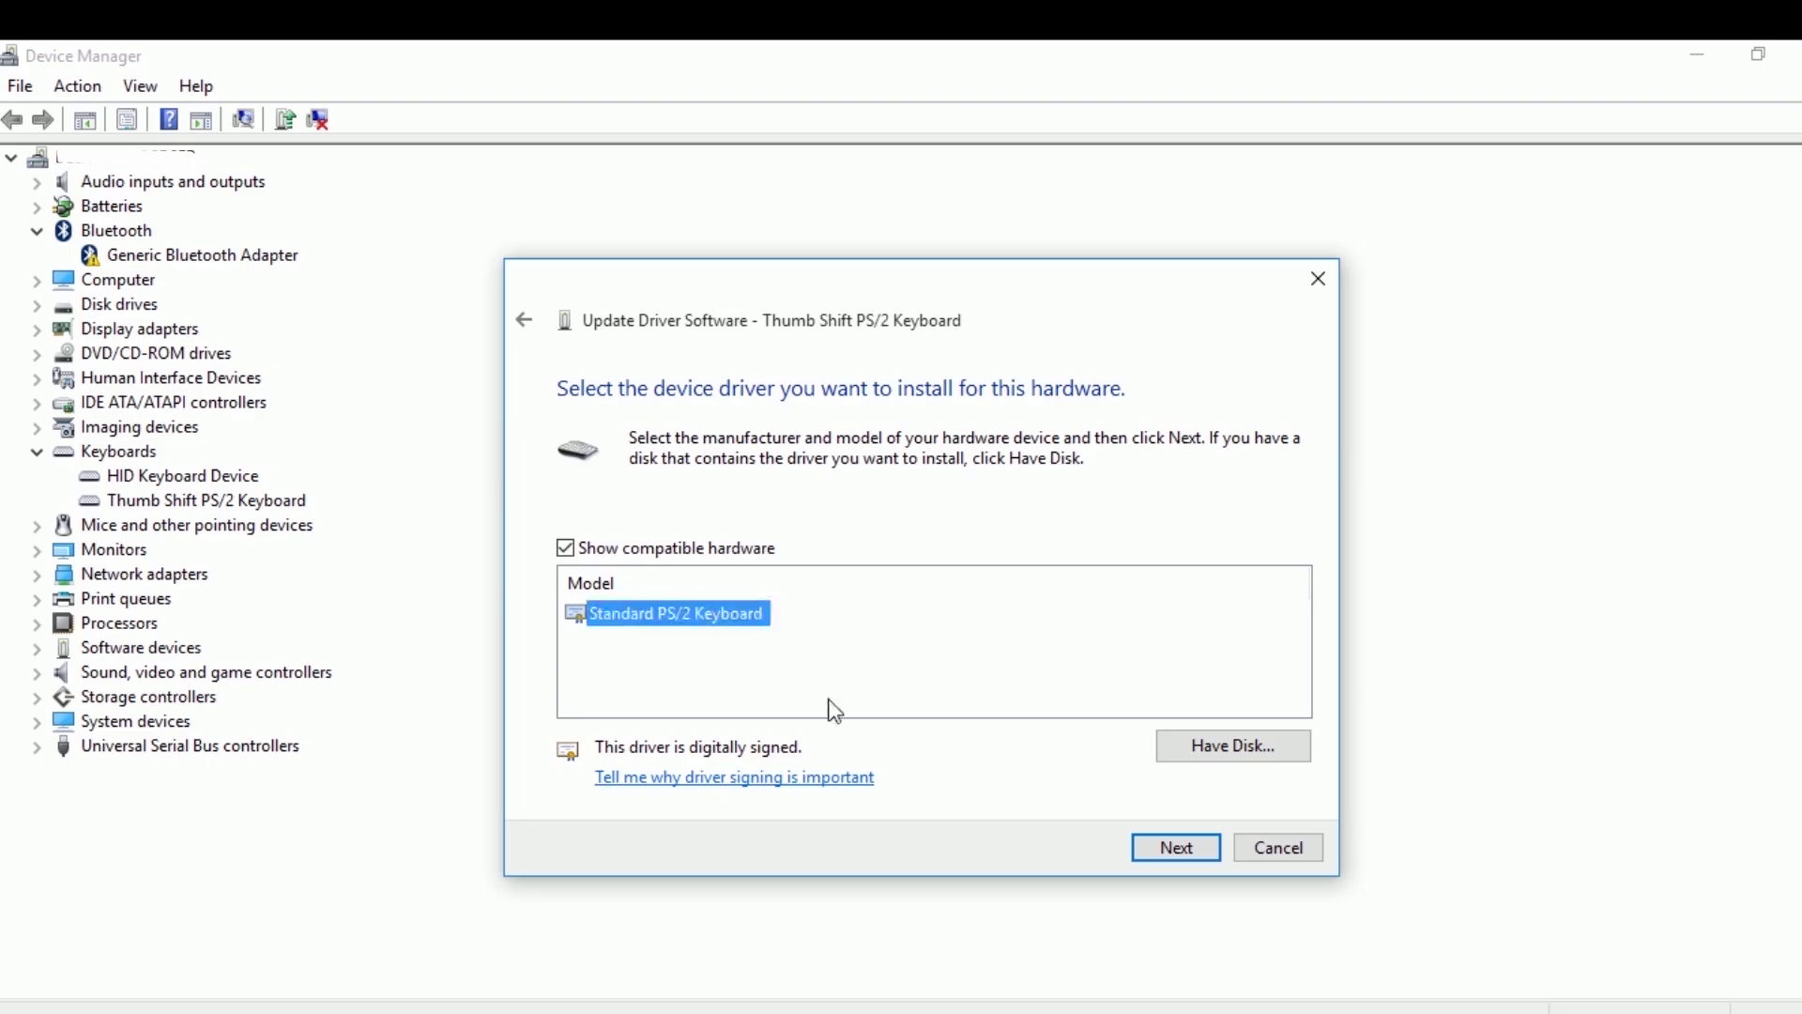
click(1159, 852)
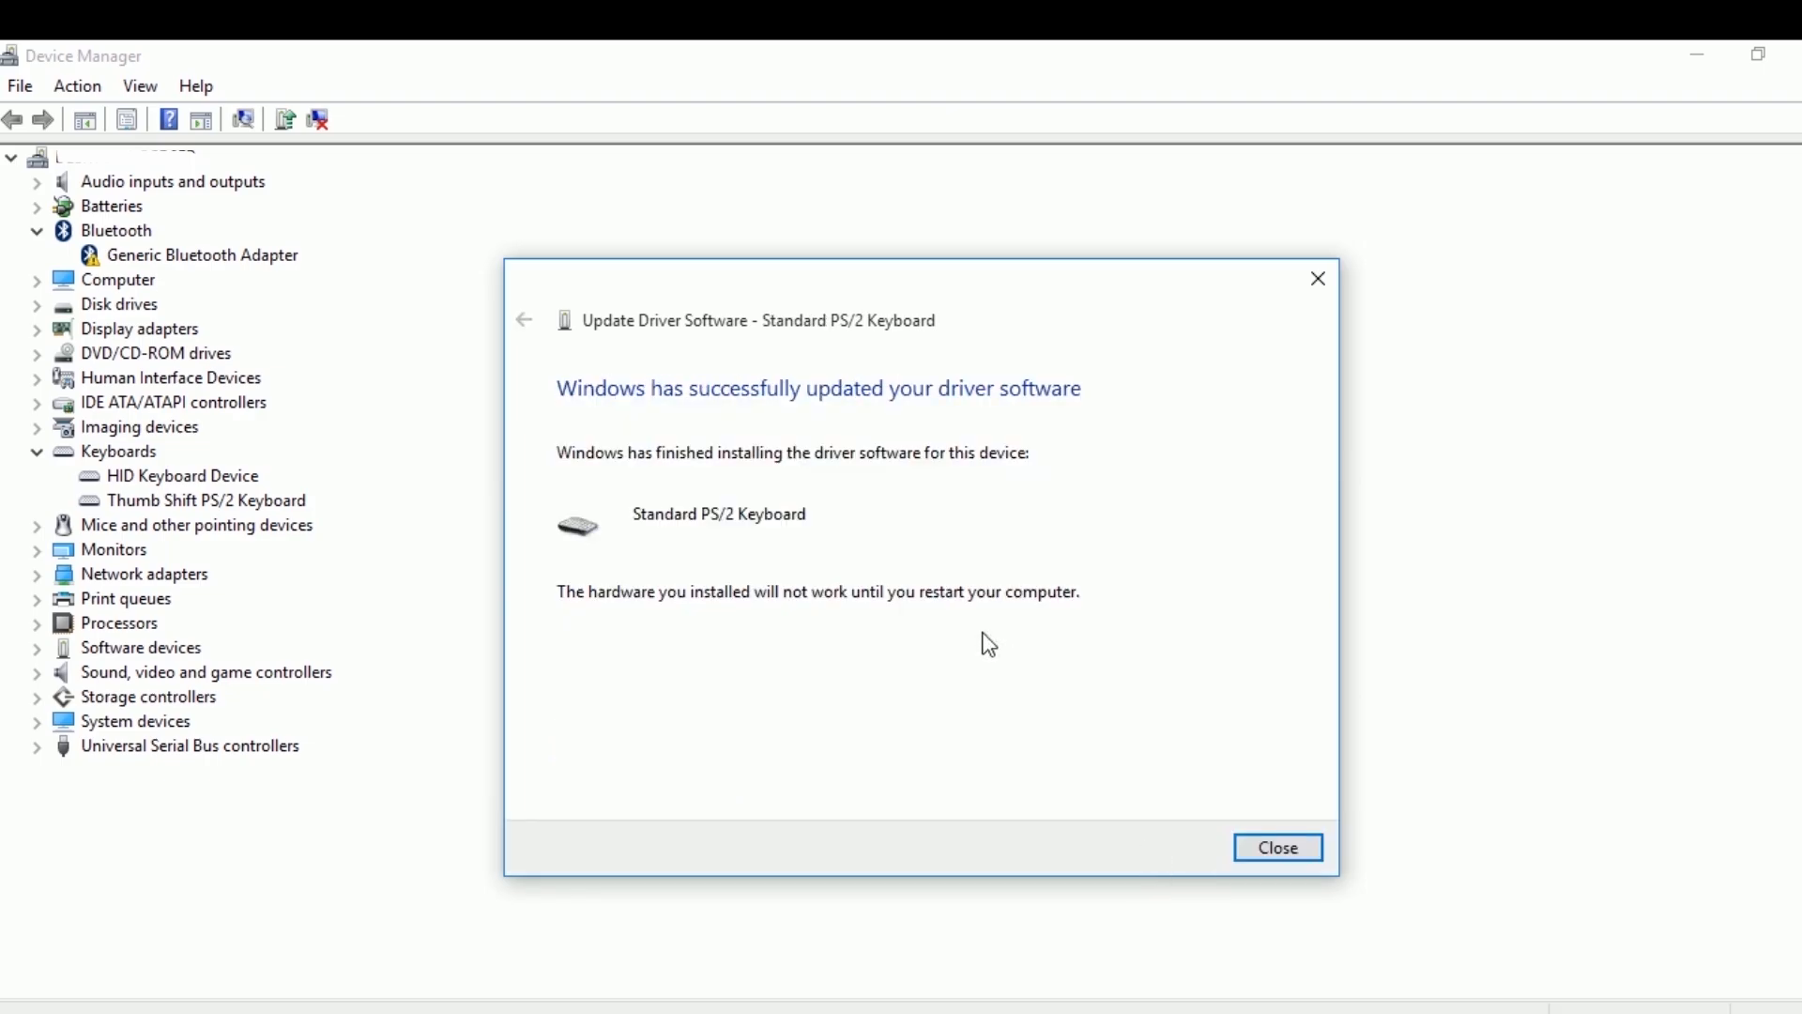
click(1289, 849)
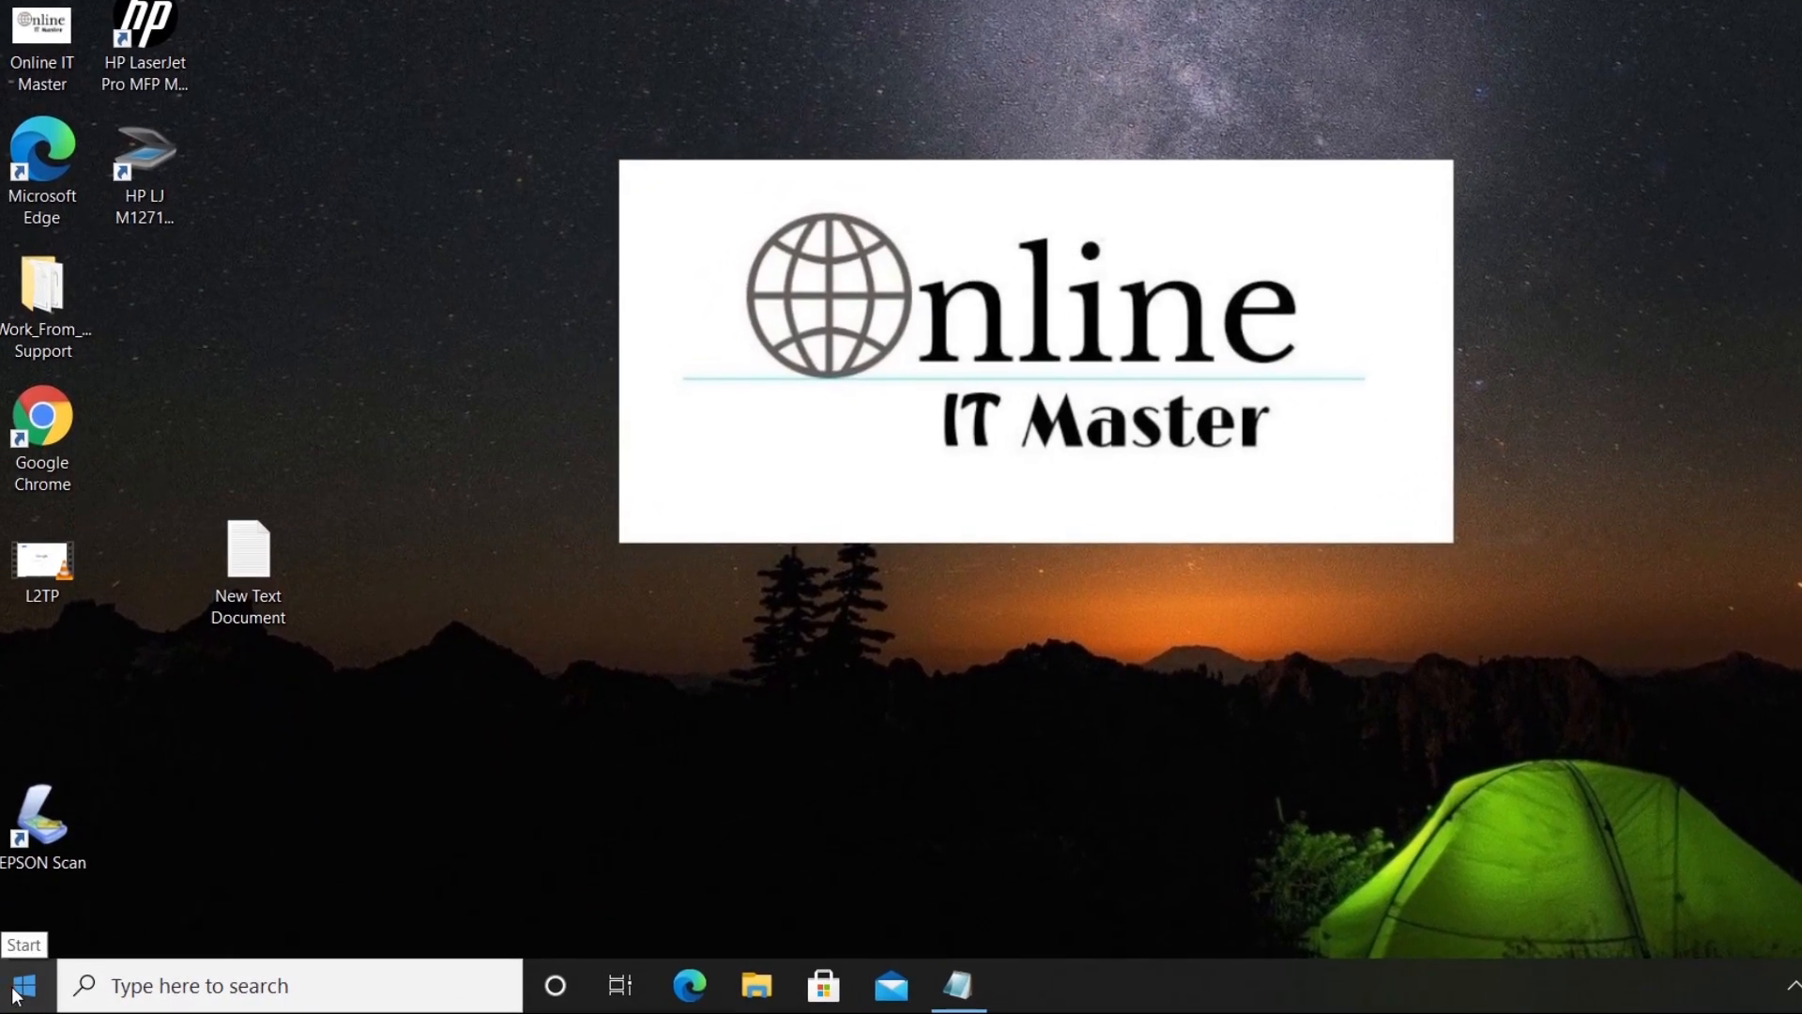
- Launch System Properties by running sysdm.cpl from the Win+X Run box
right_click(18, 994)
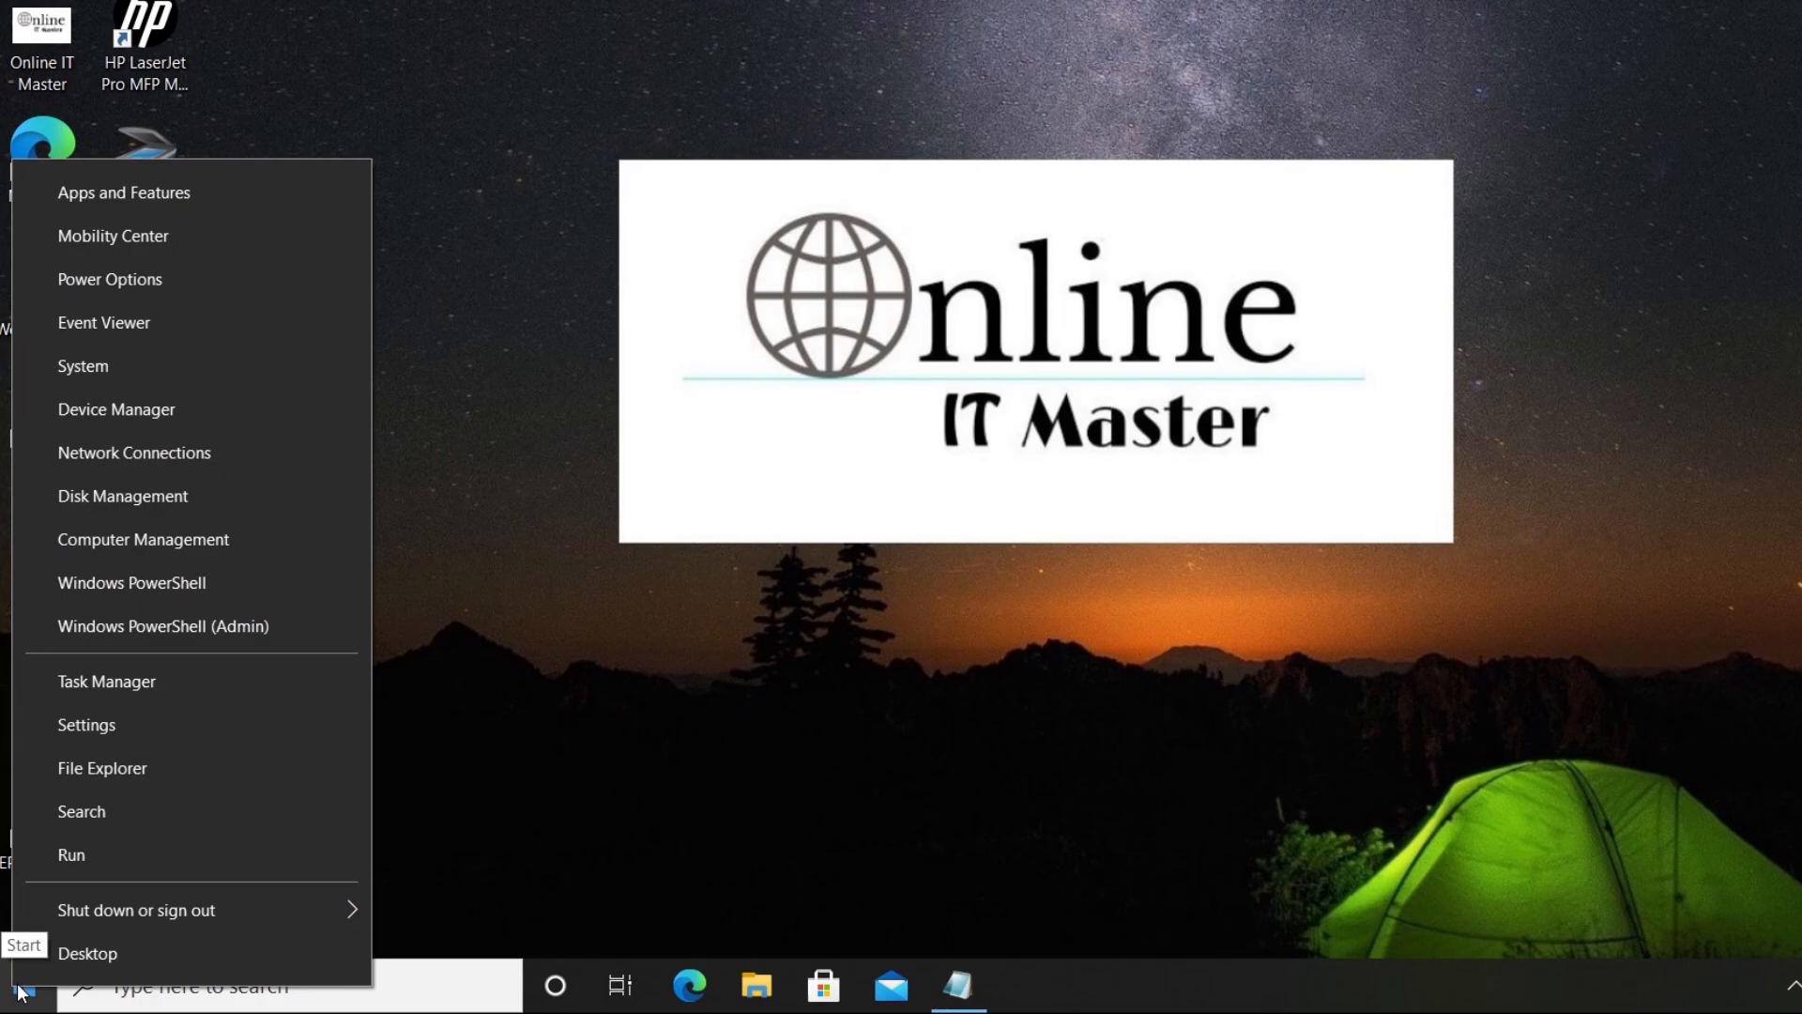
click(109, 871)
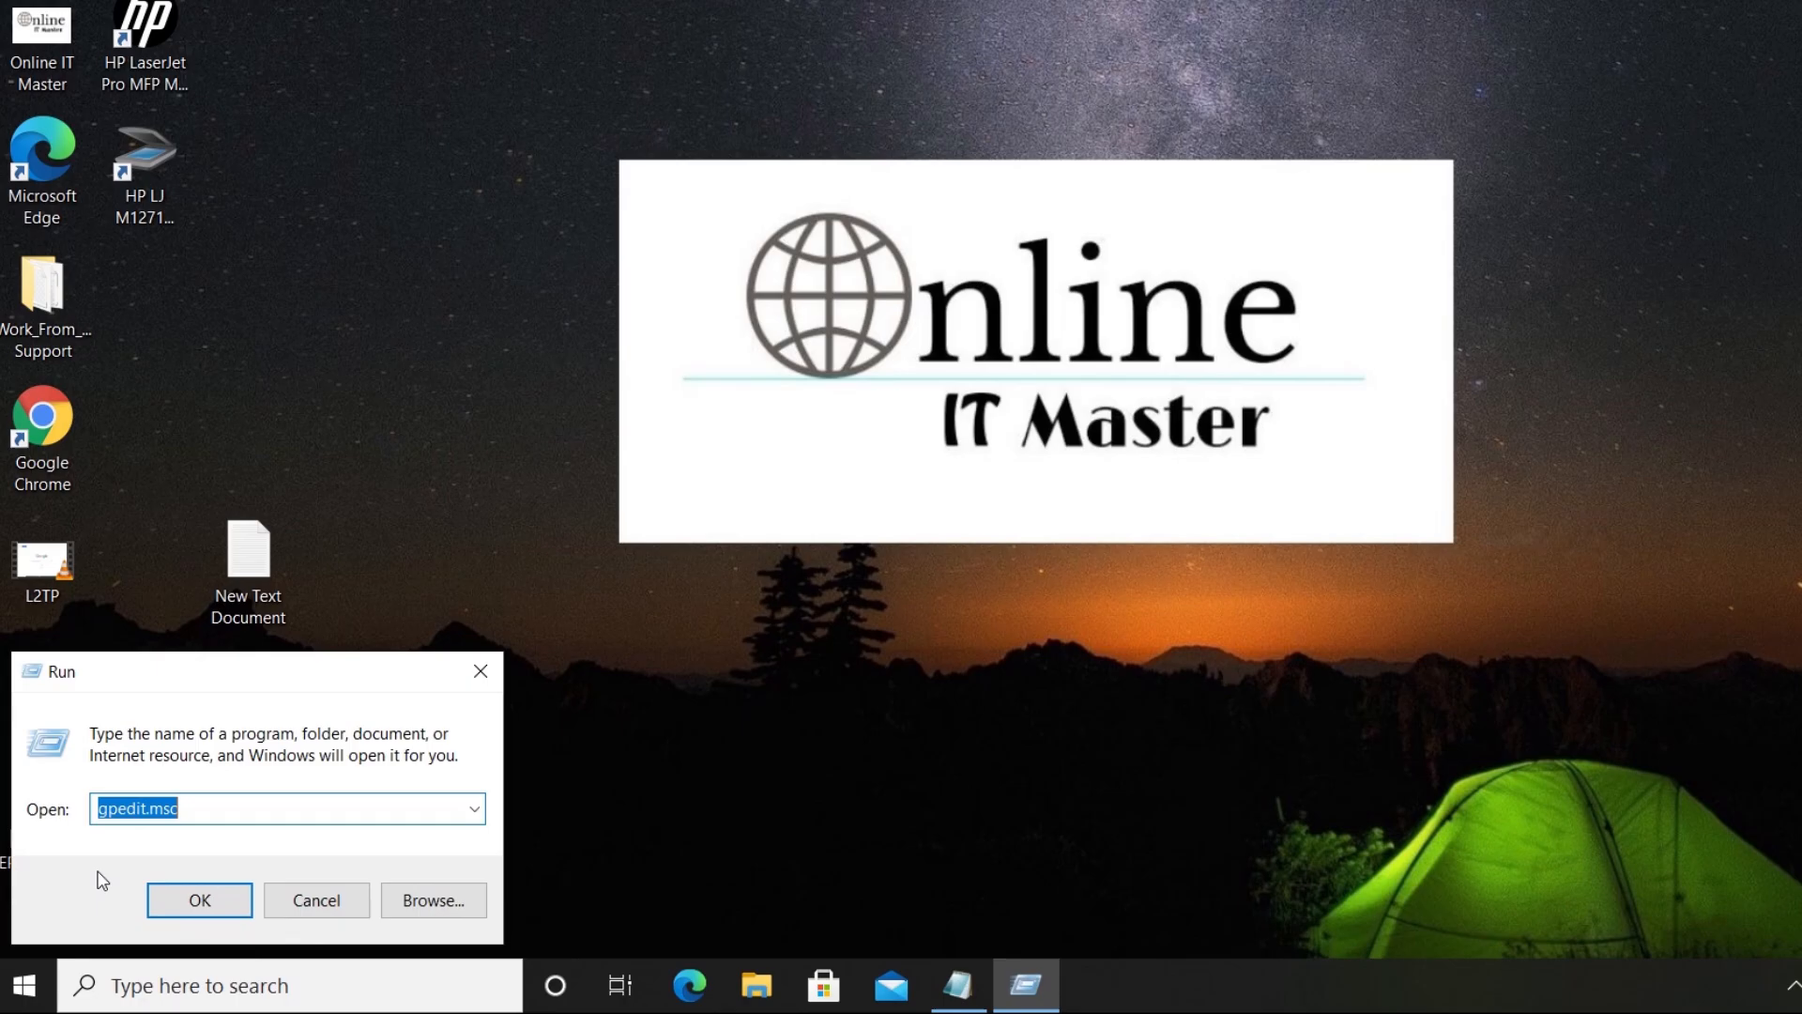
text(s)
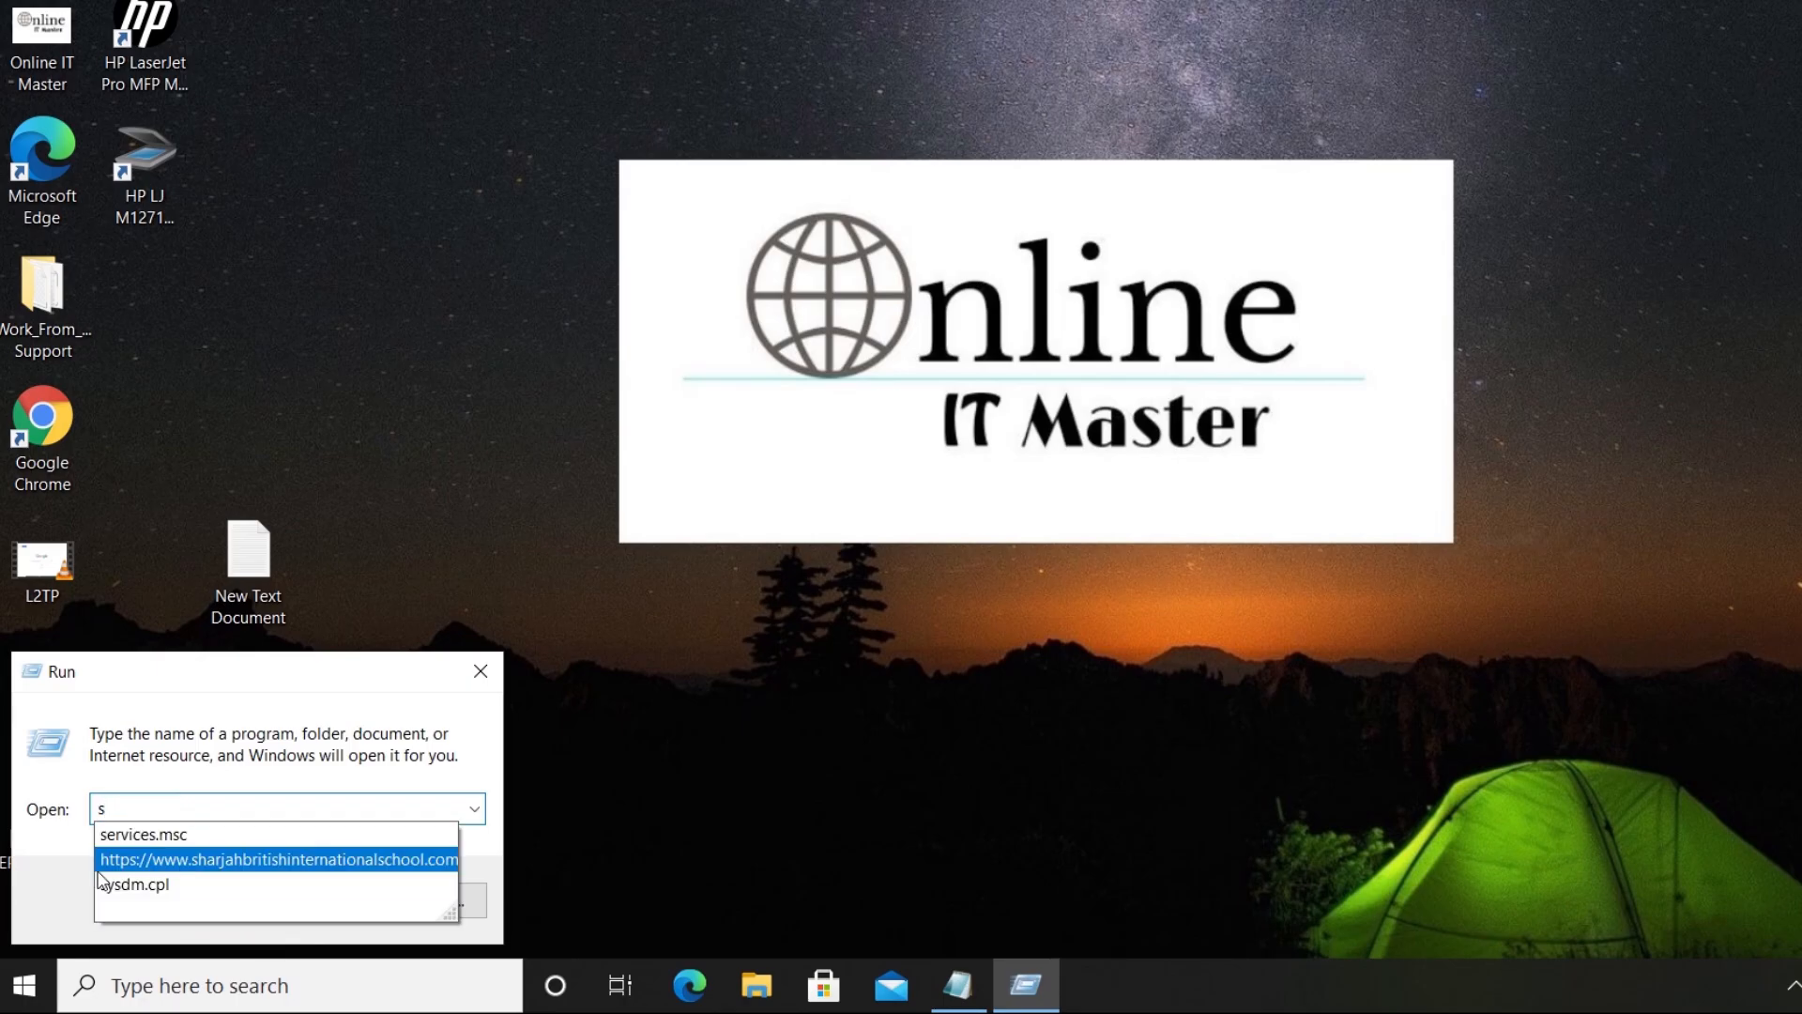
text(ys)
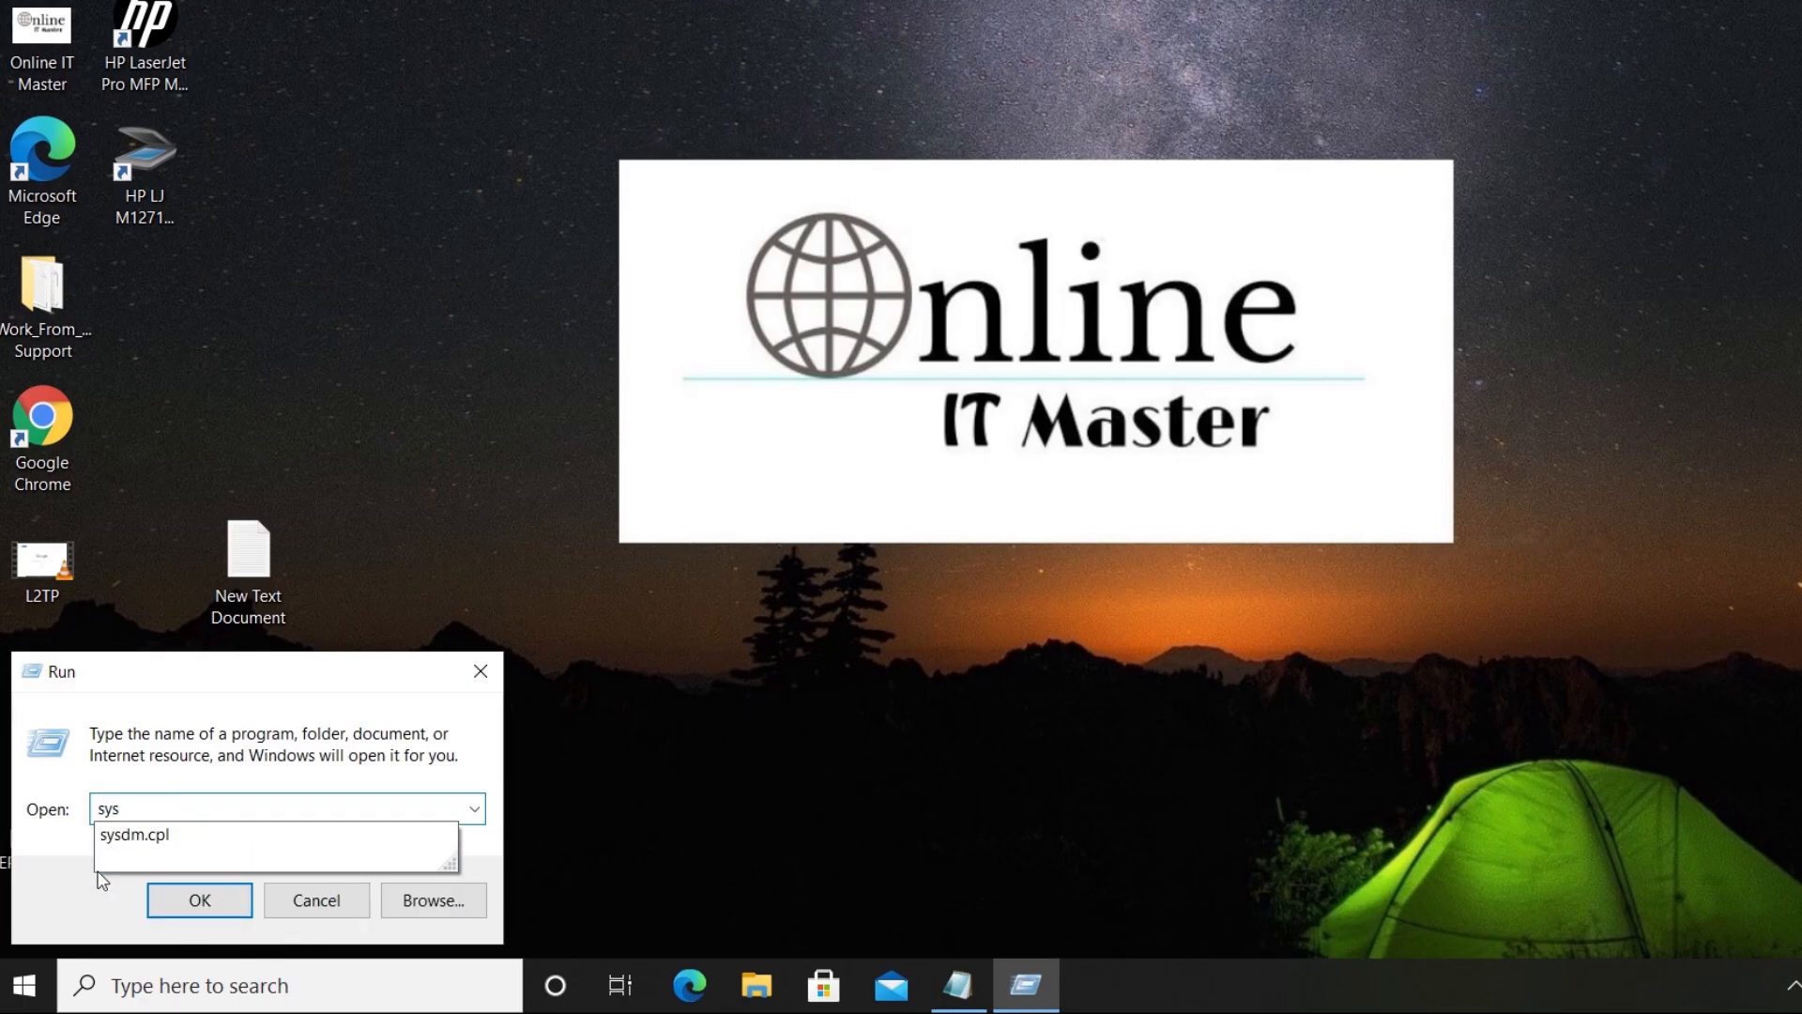
text(dm.)
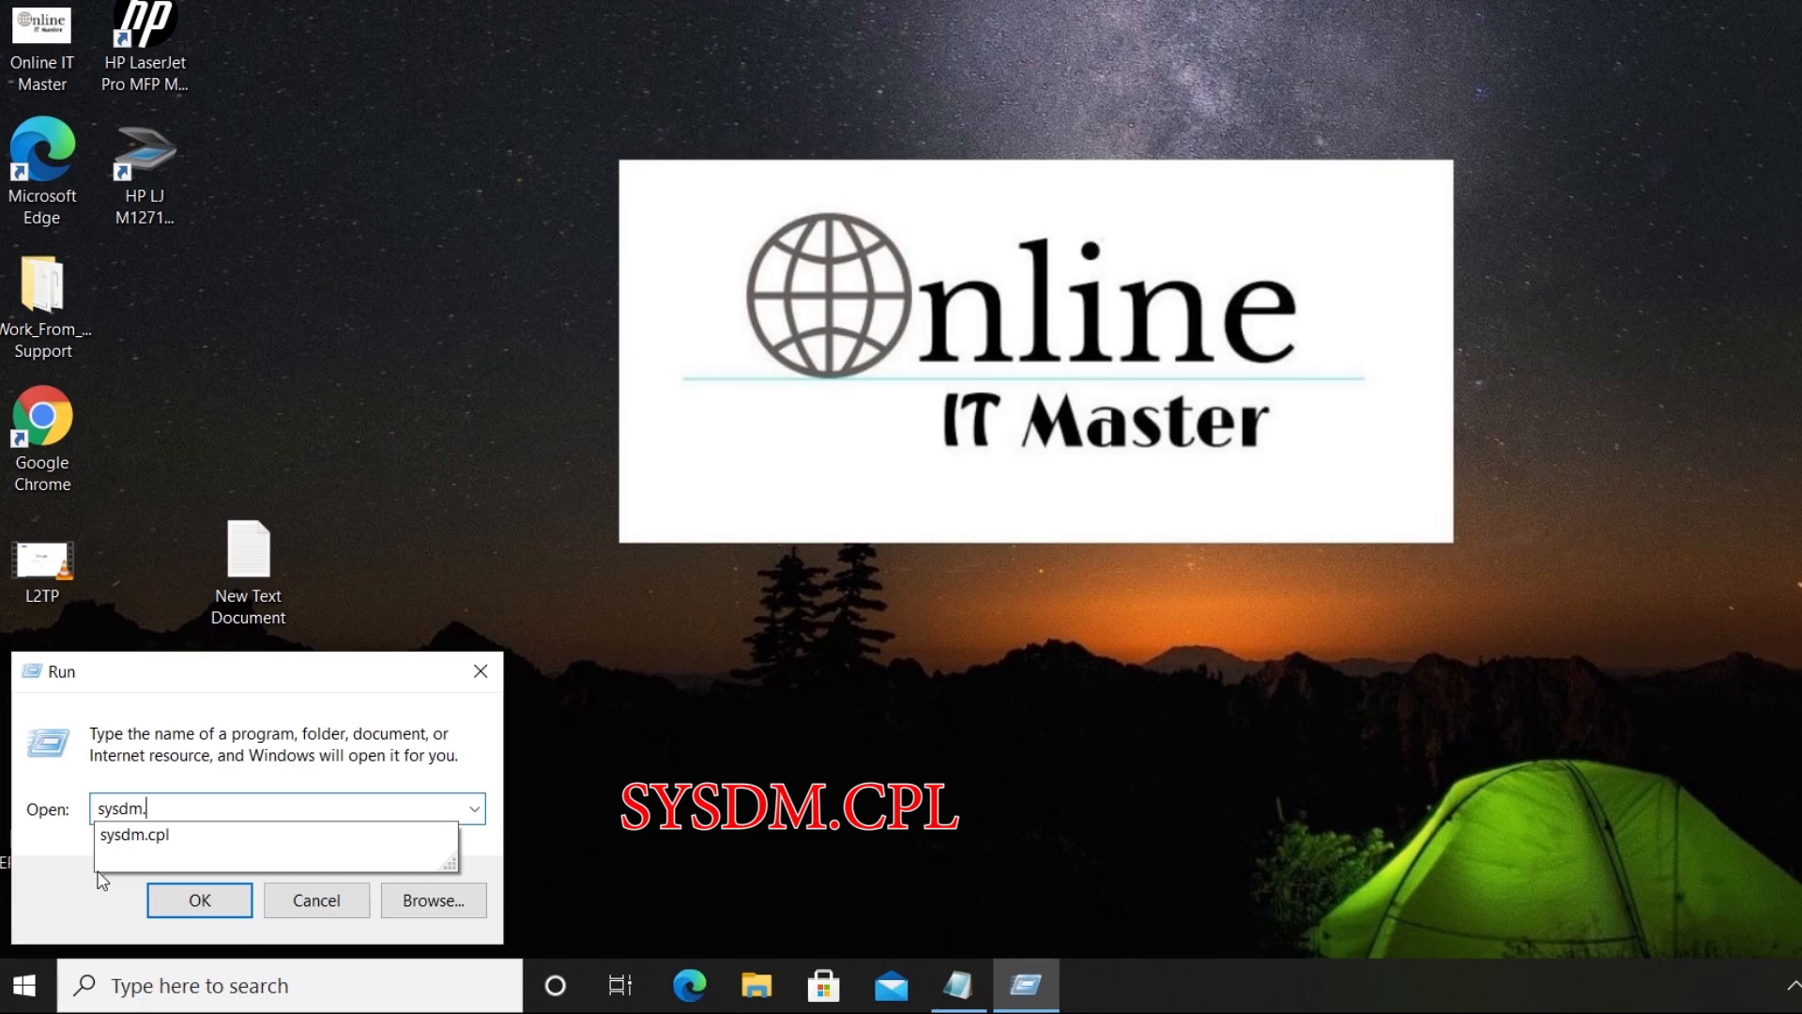
text(l)
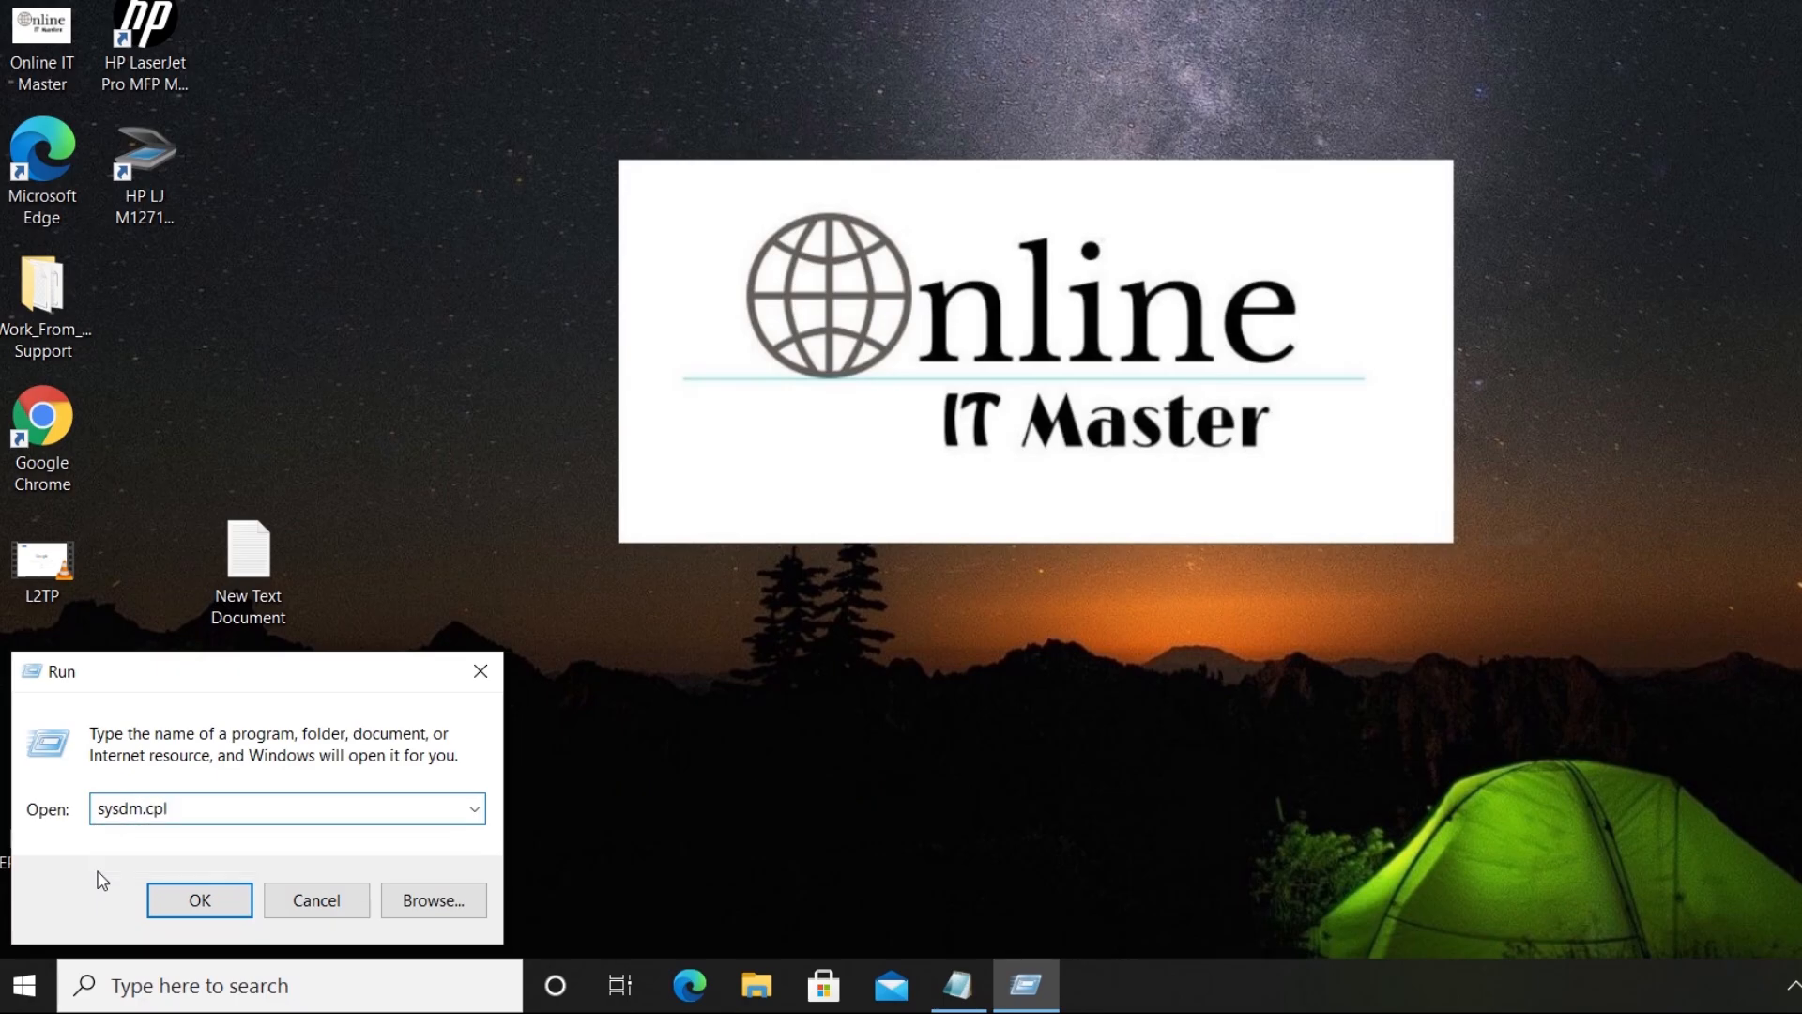
click(164, 902)
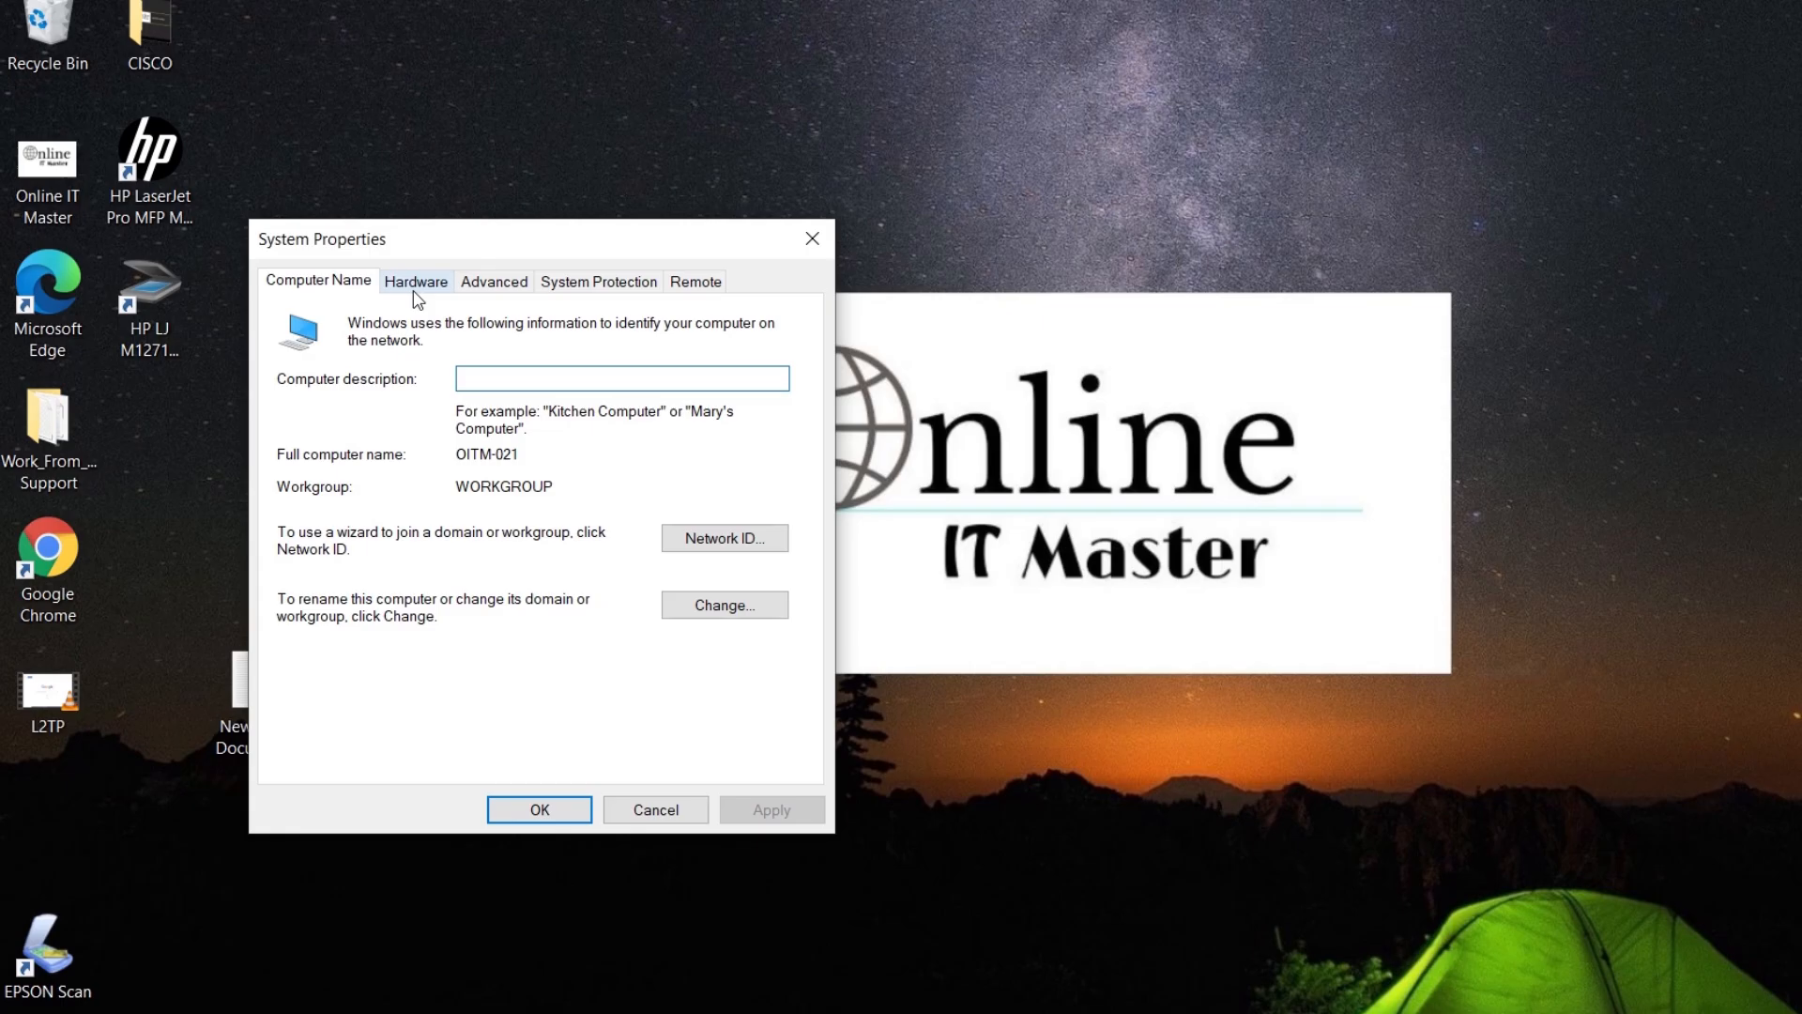
- Set Device Installation Settings on the Hardware tab to No automatic manufacturer downloads and save
click(426, 288)
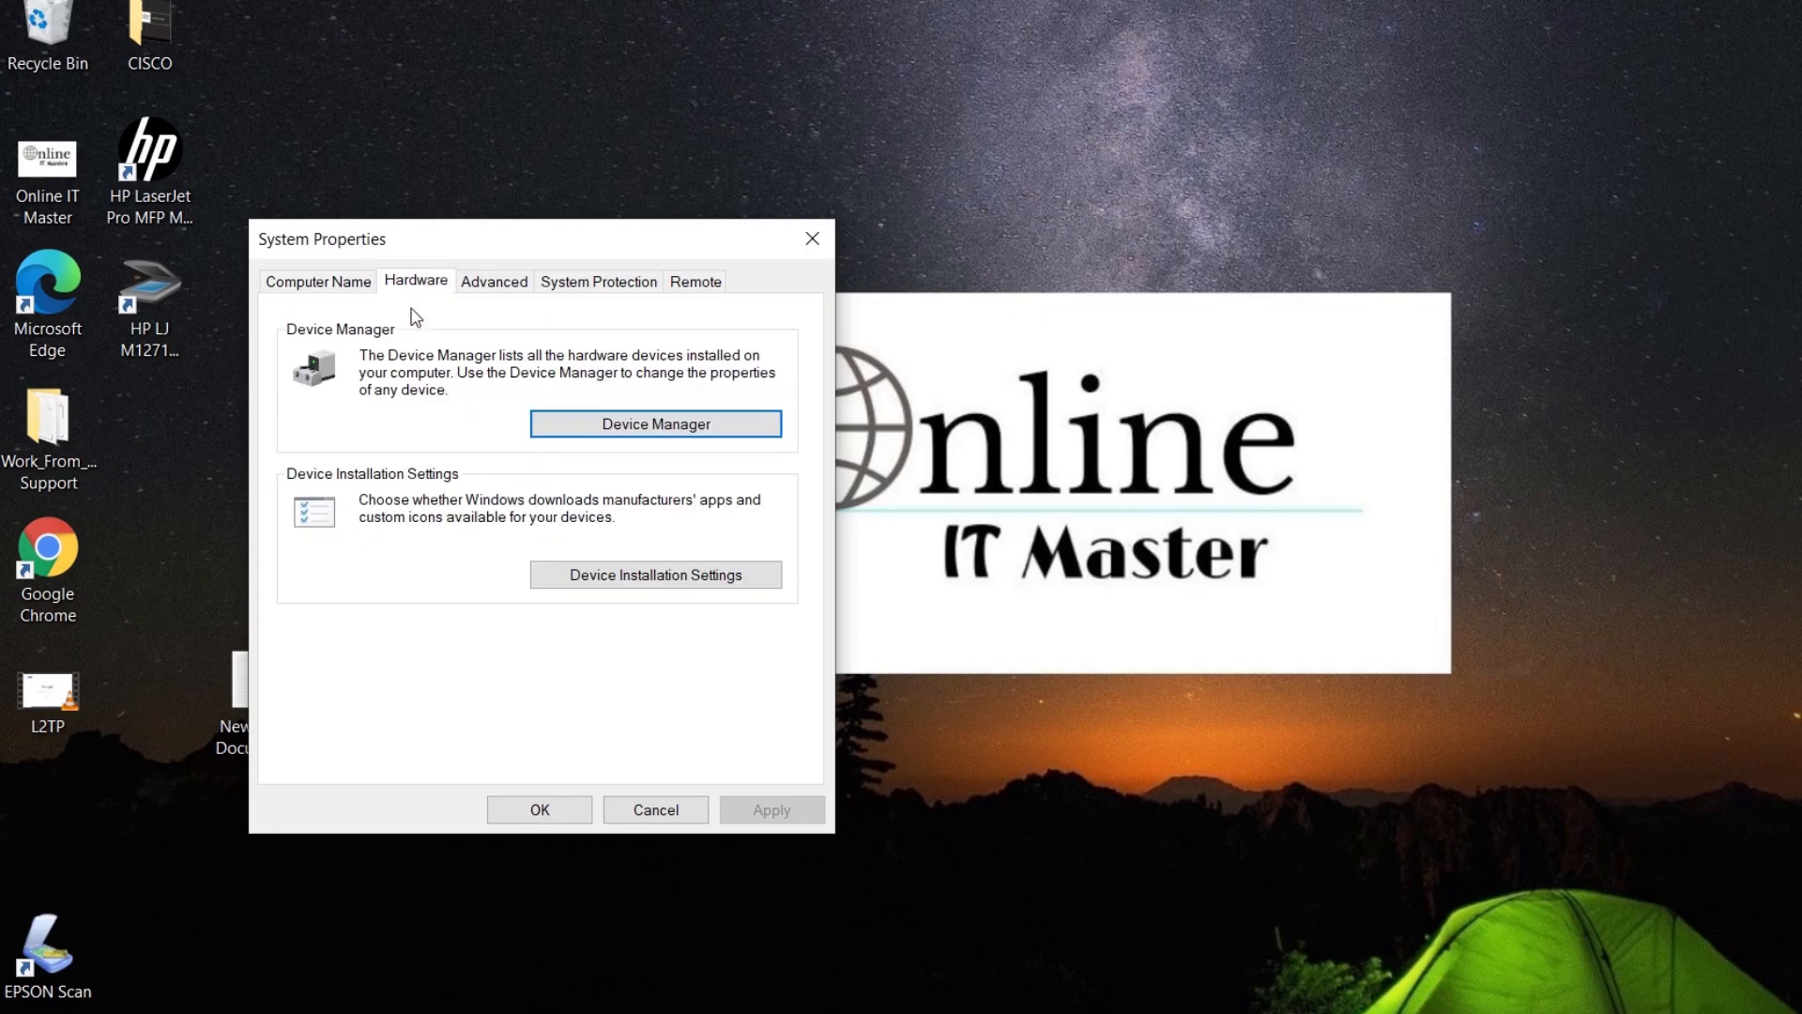
click(600, 577)
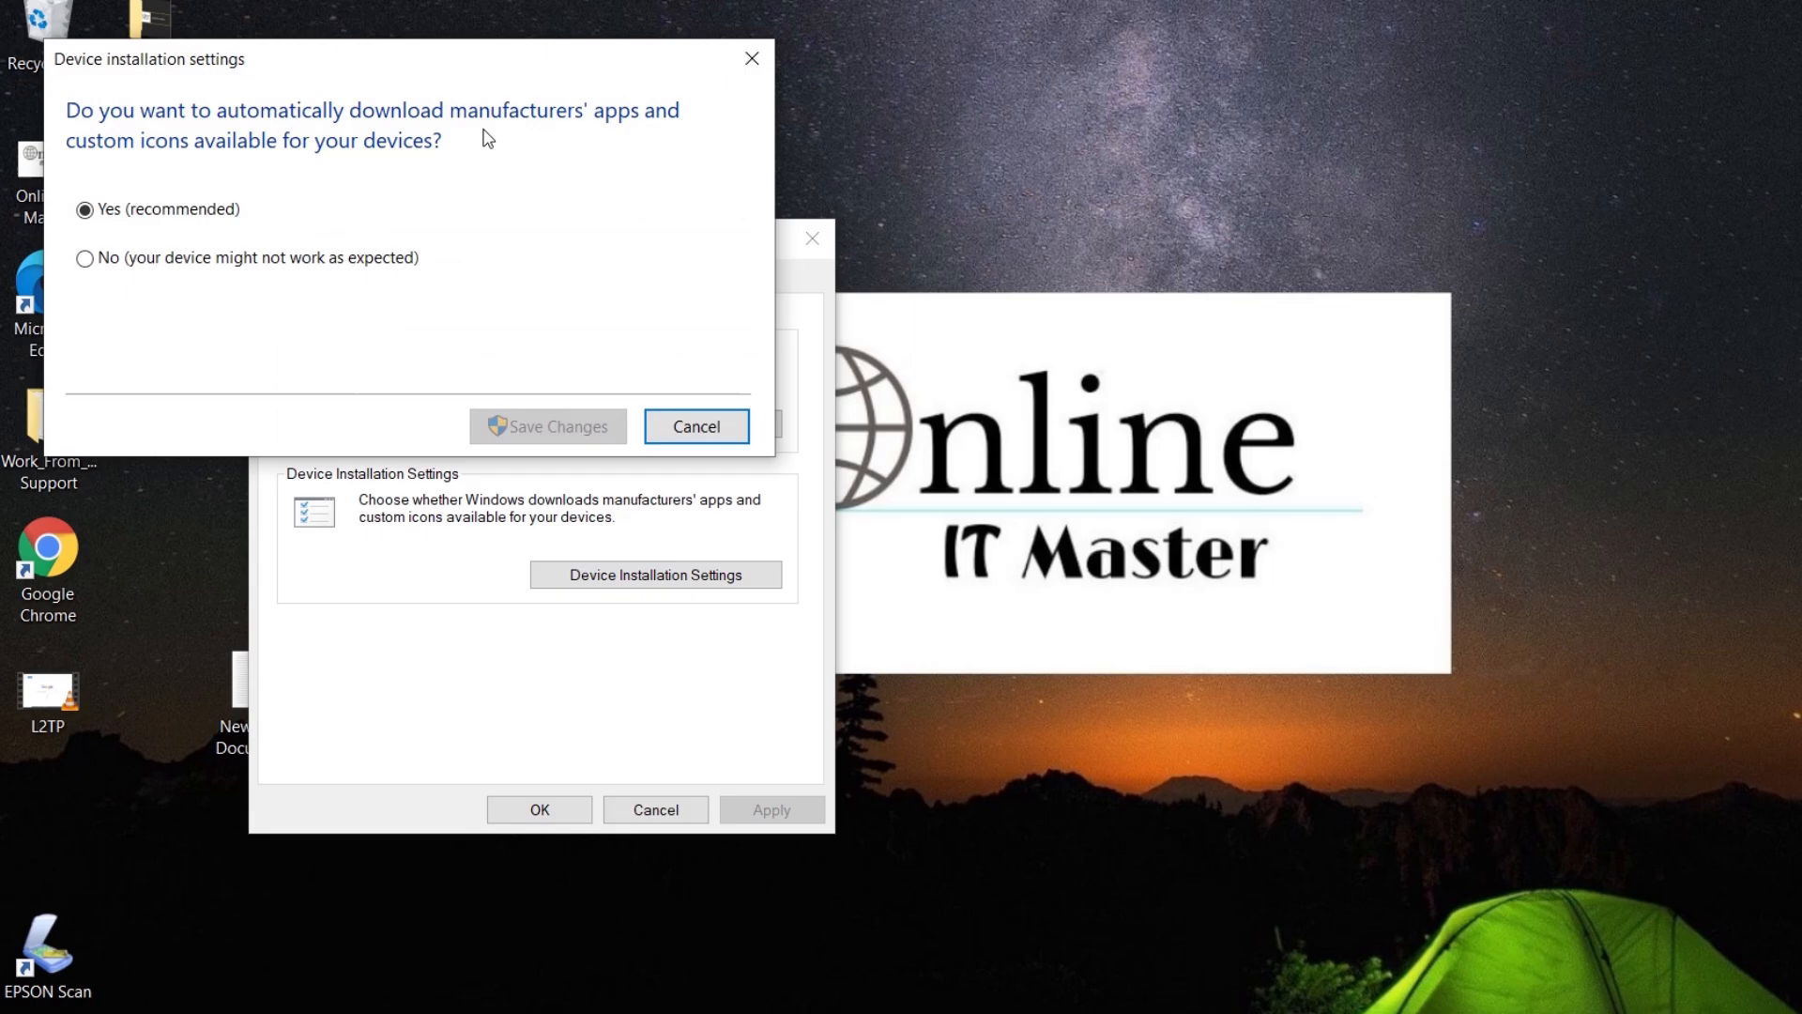
click(162, 263)
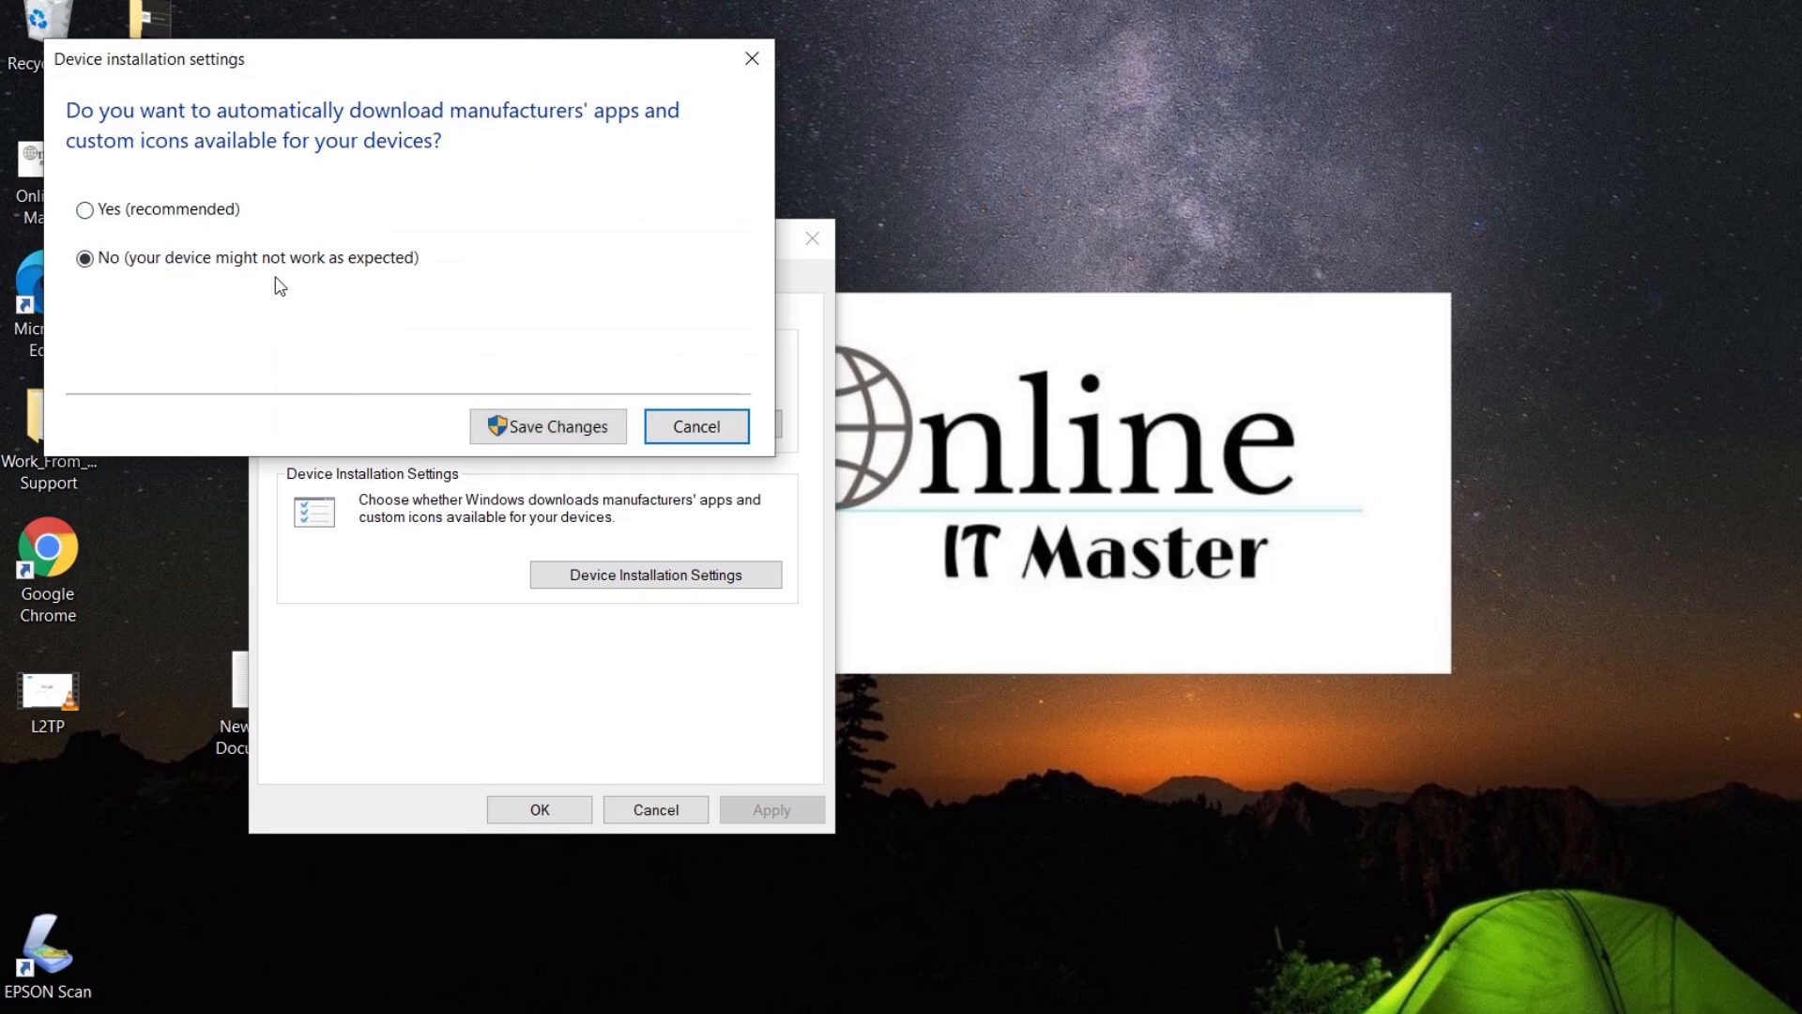
click(523, 431)
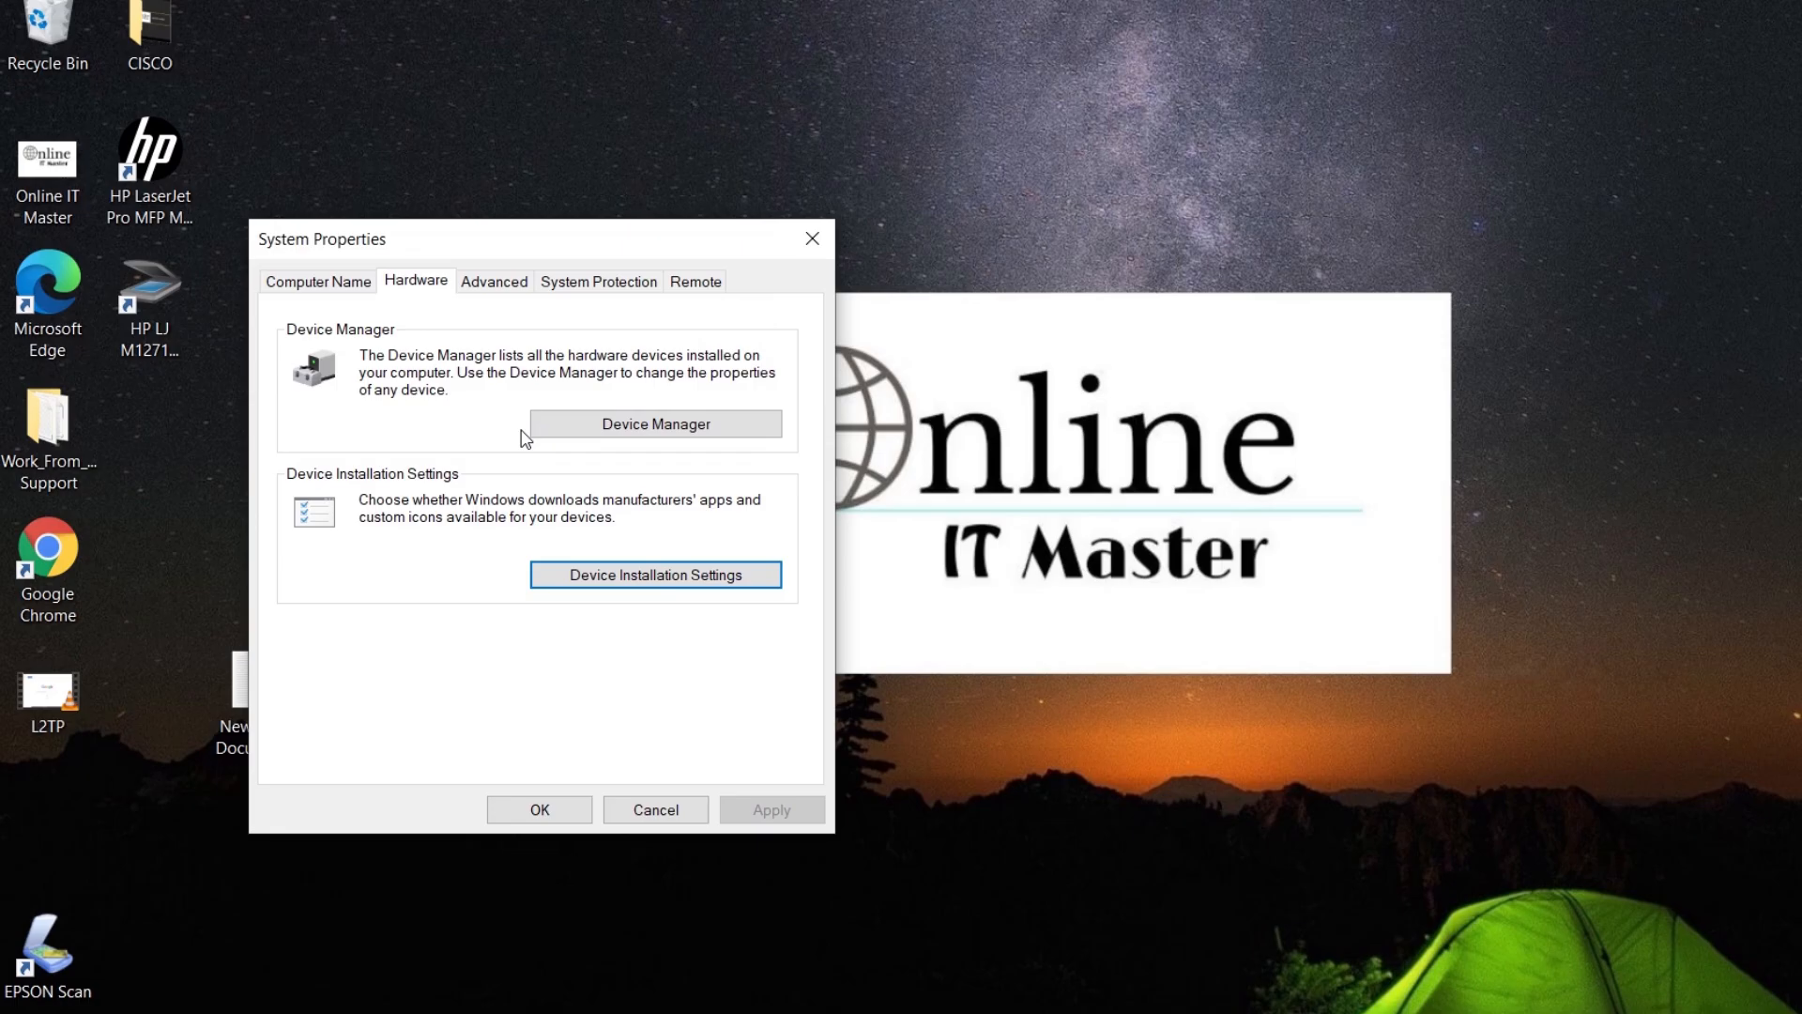
click(531, 814)
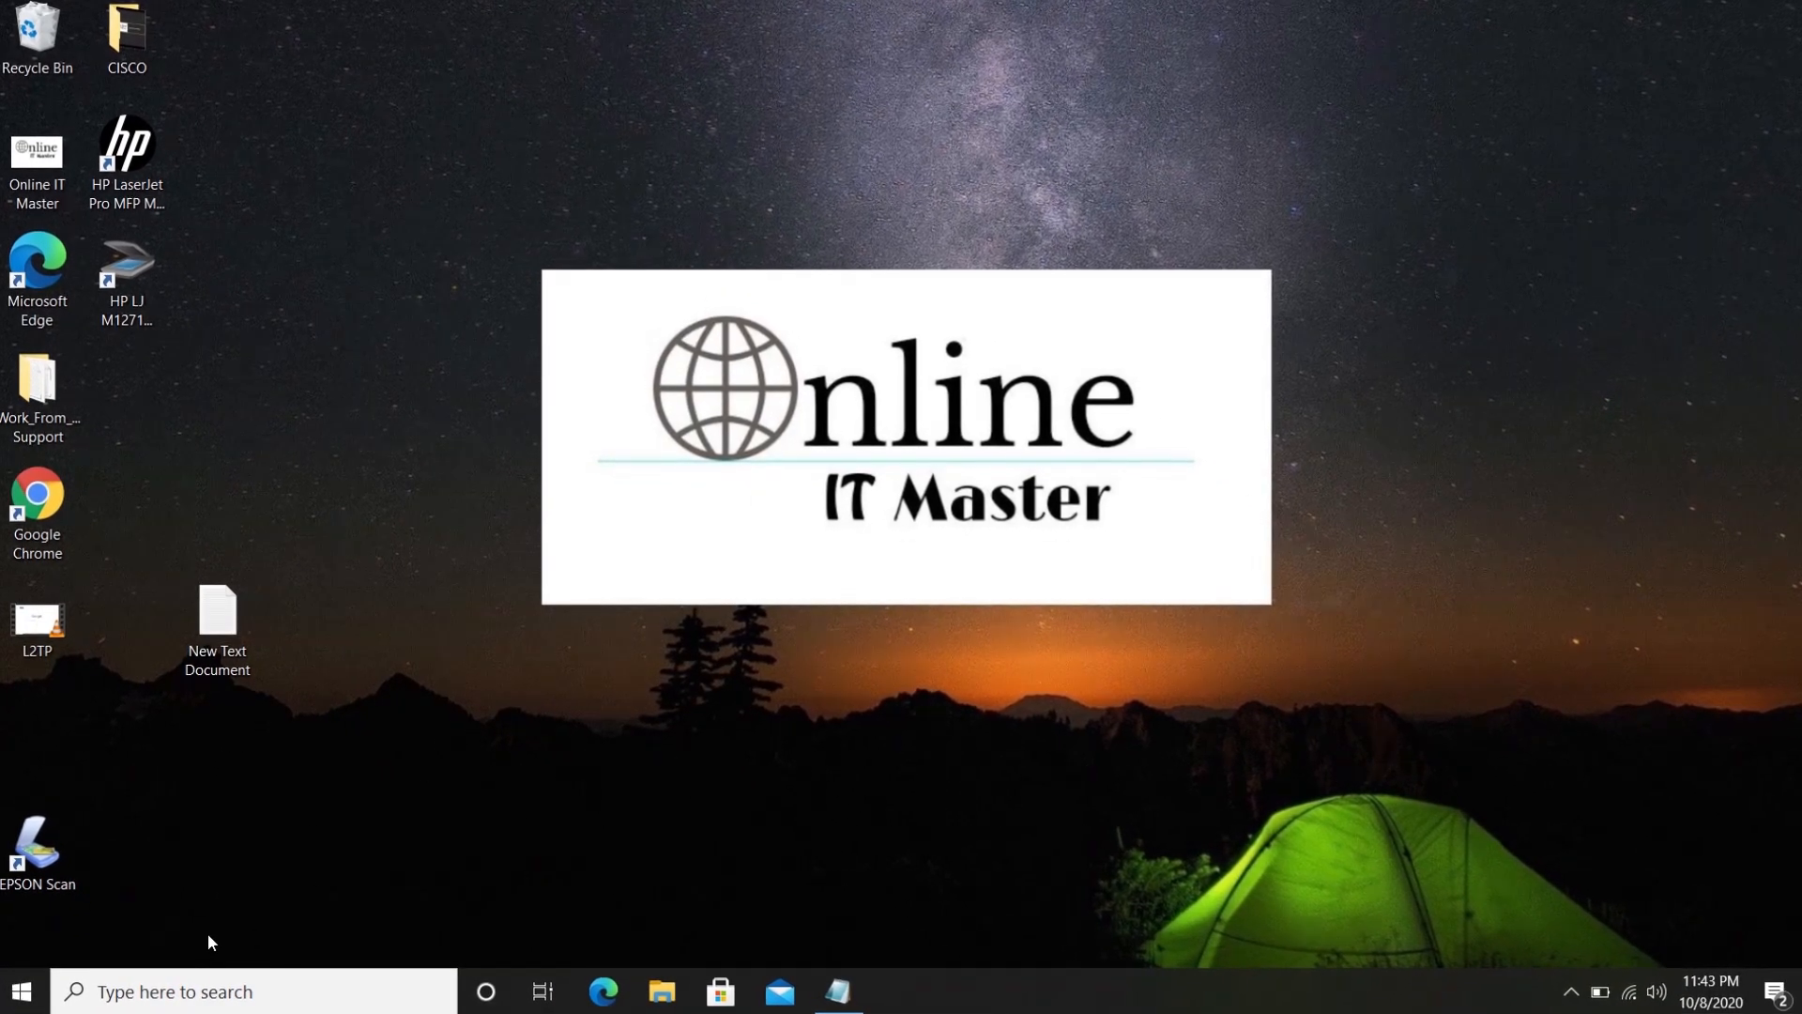
- Bring up Device Manager from Win+X, maximized, with the Keyboards category expanded
right_click(30, 991)
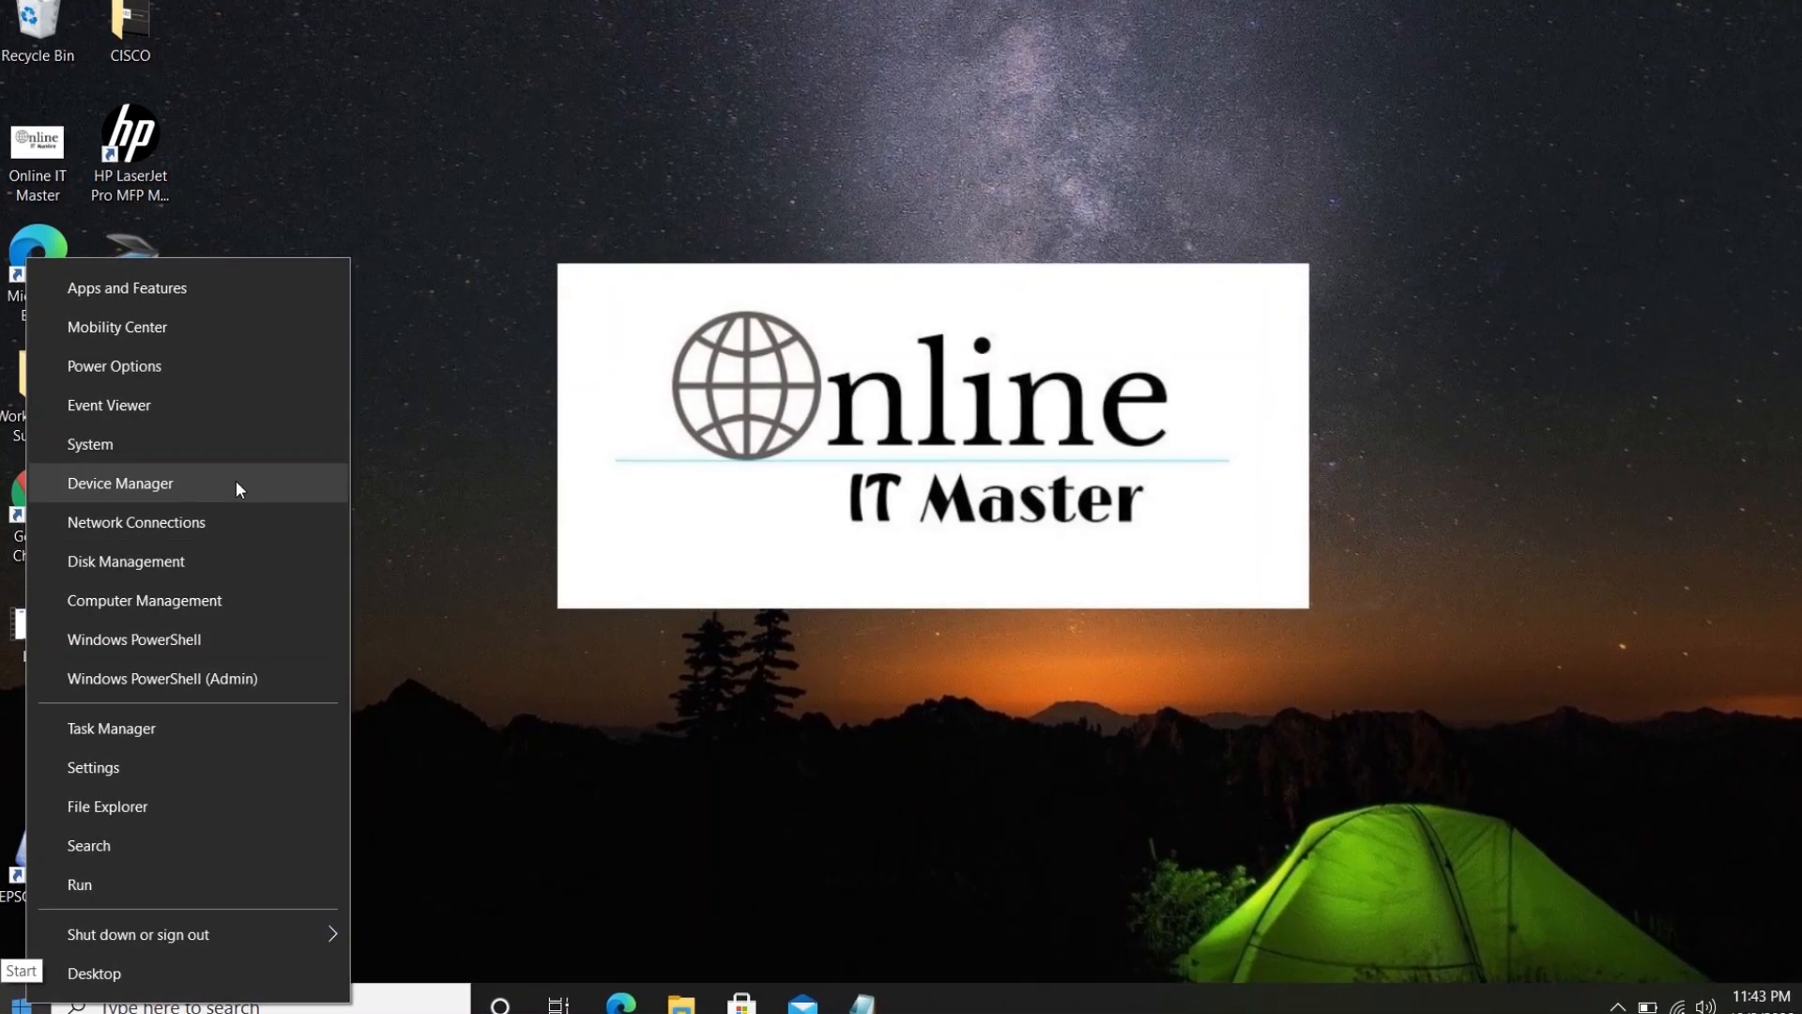
click(235, 484)
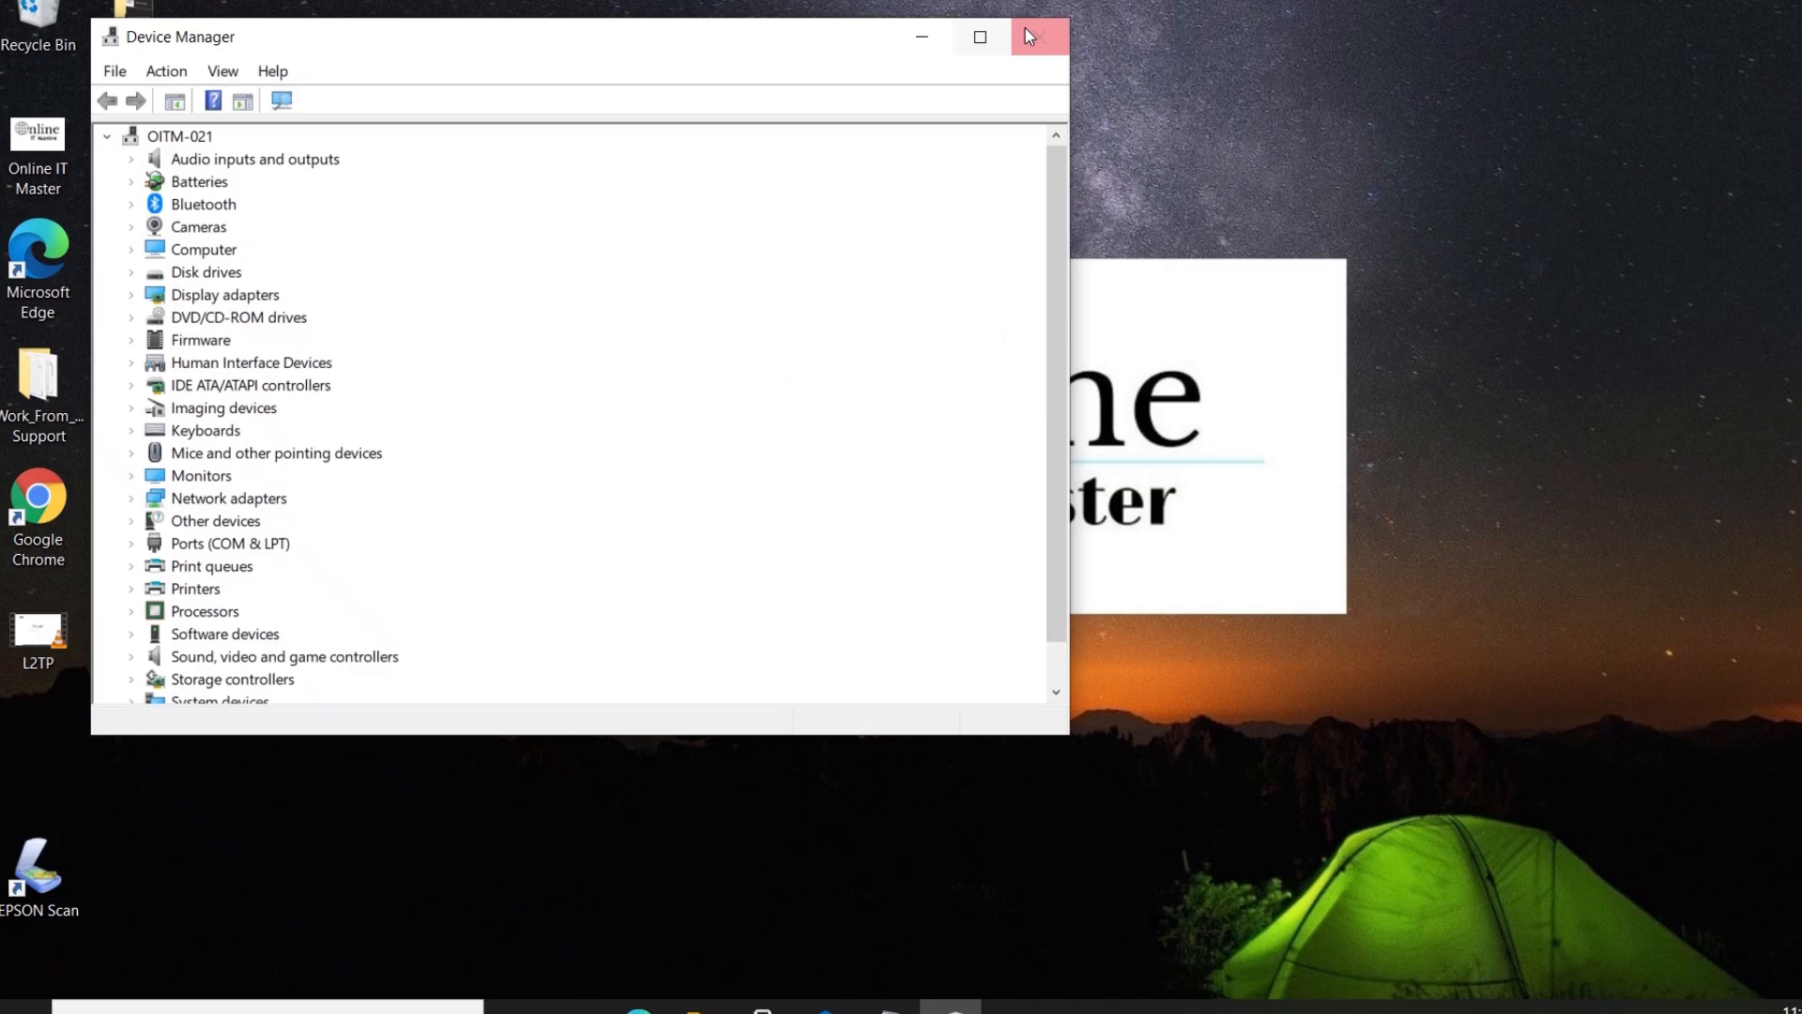
click(993, 41)
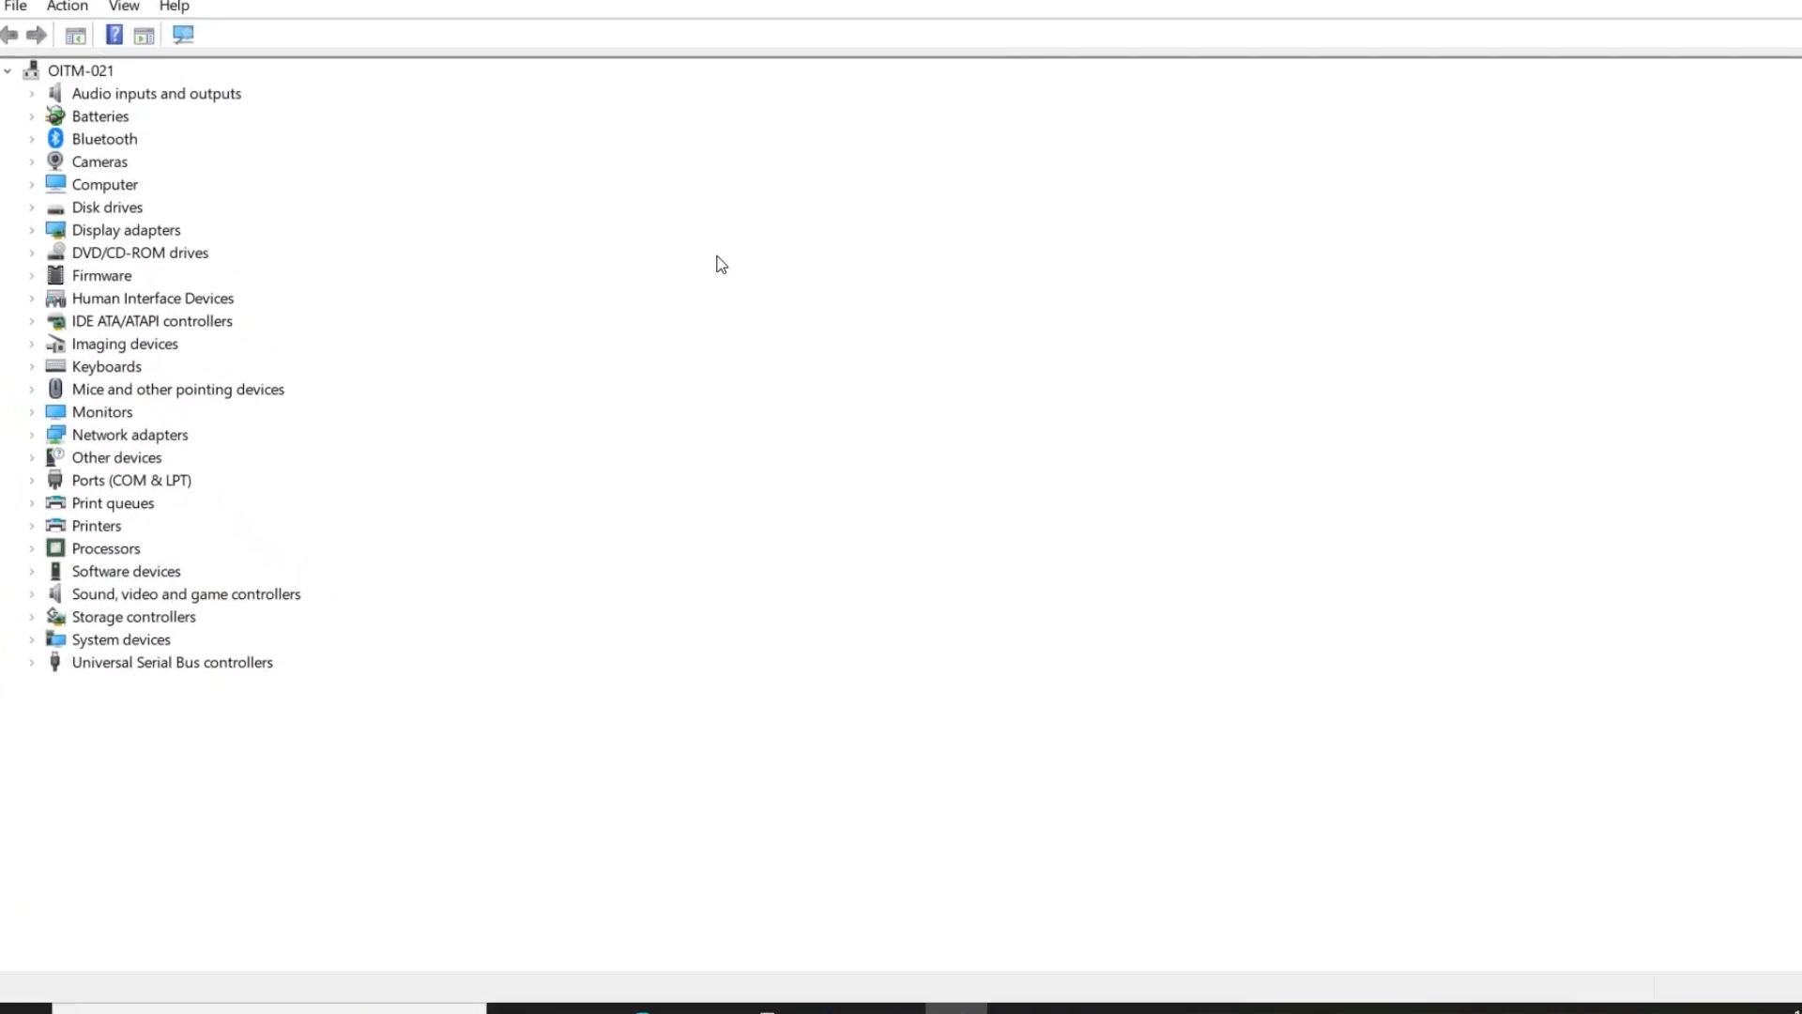
click(34, 367)
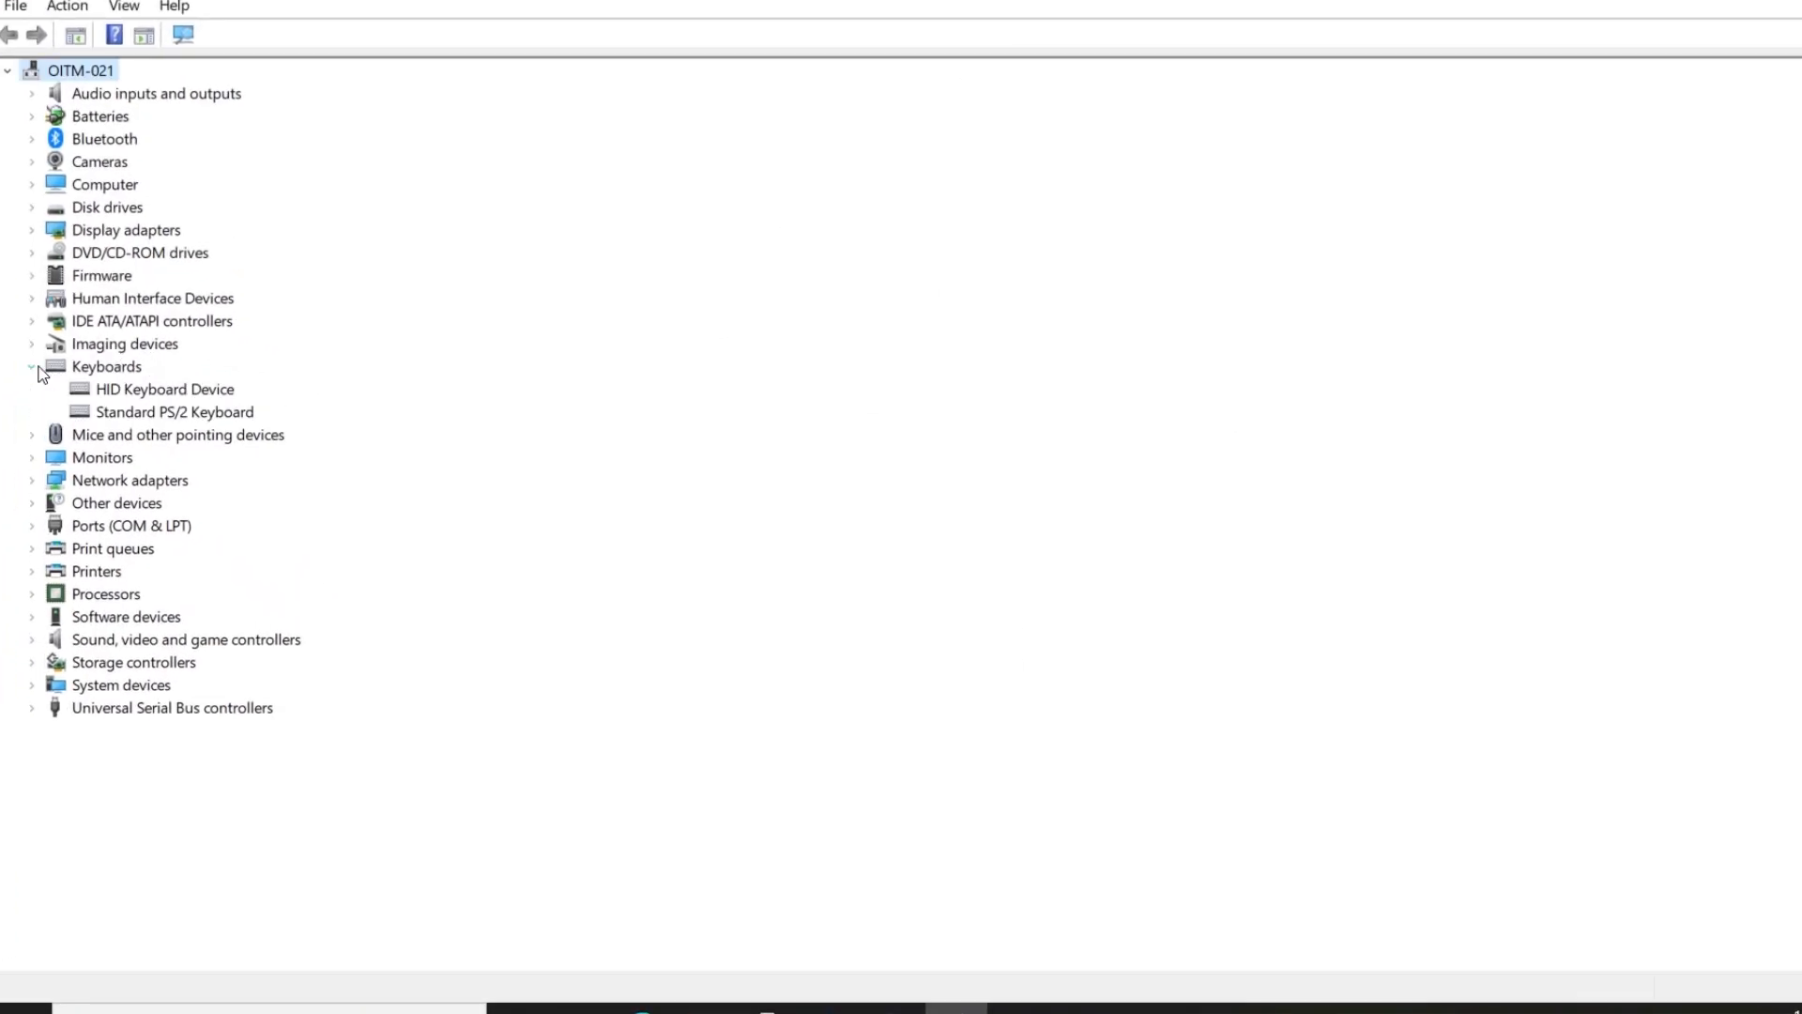
- Uninstall the Standard PS/2 Keyboard and confirm its removal
click(172, 410)
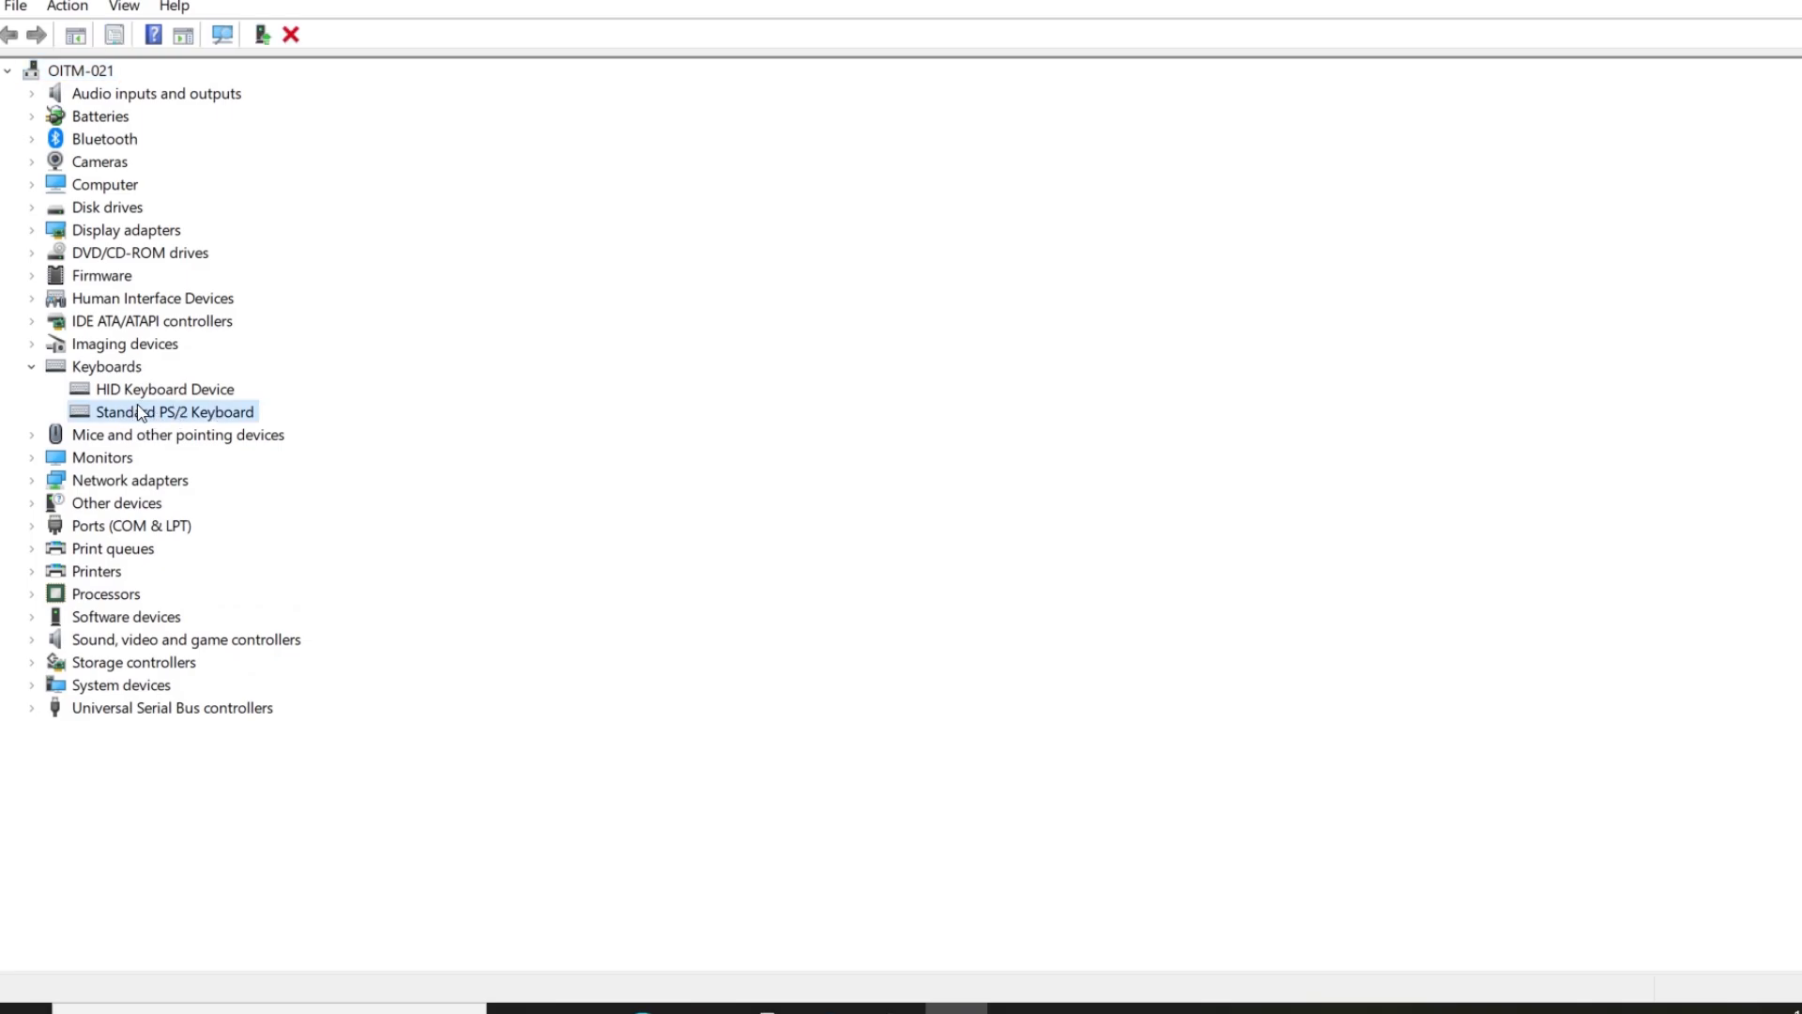
right_click(140, 412)
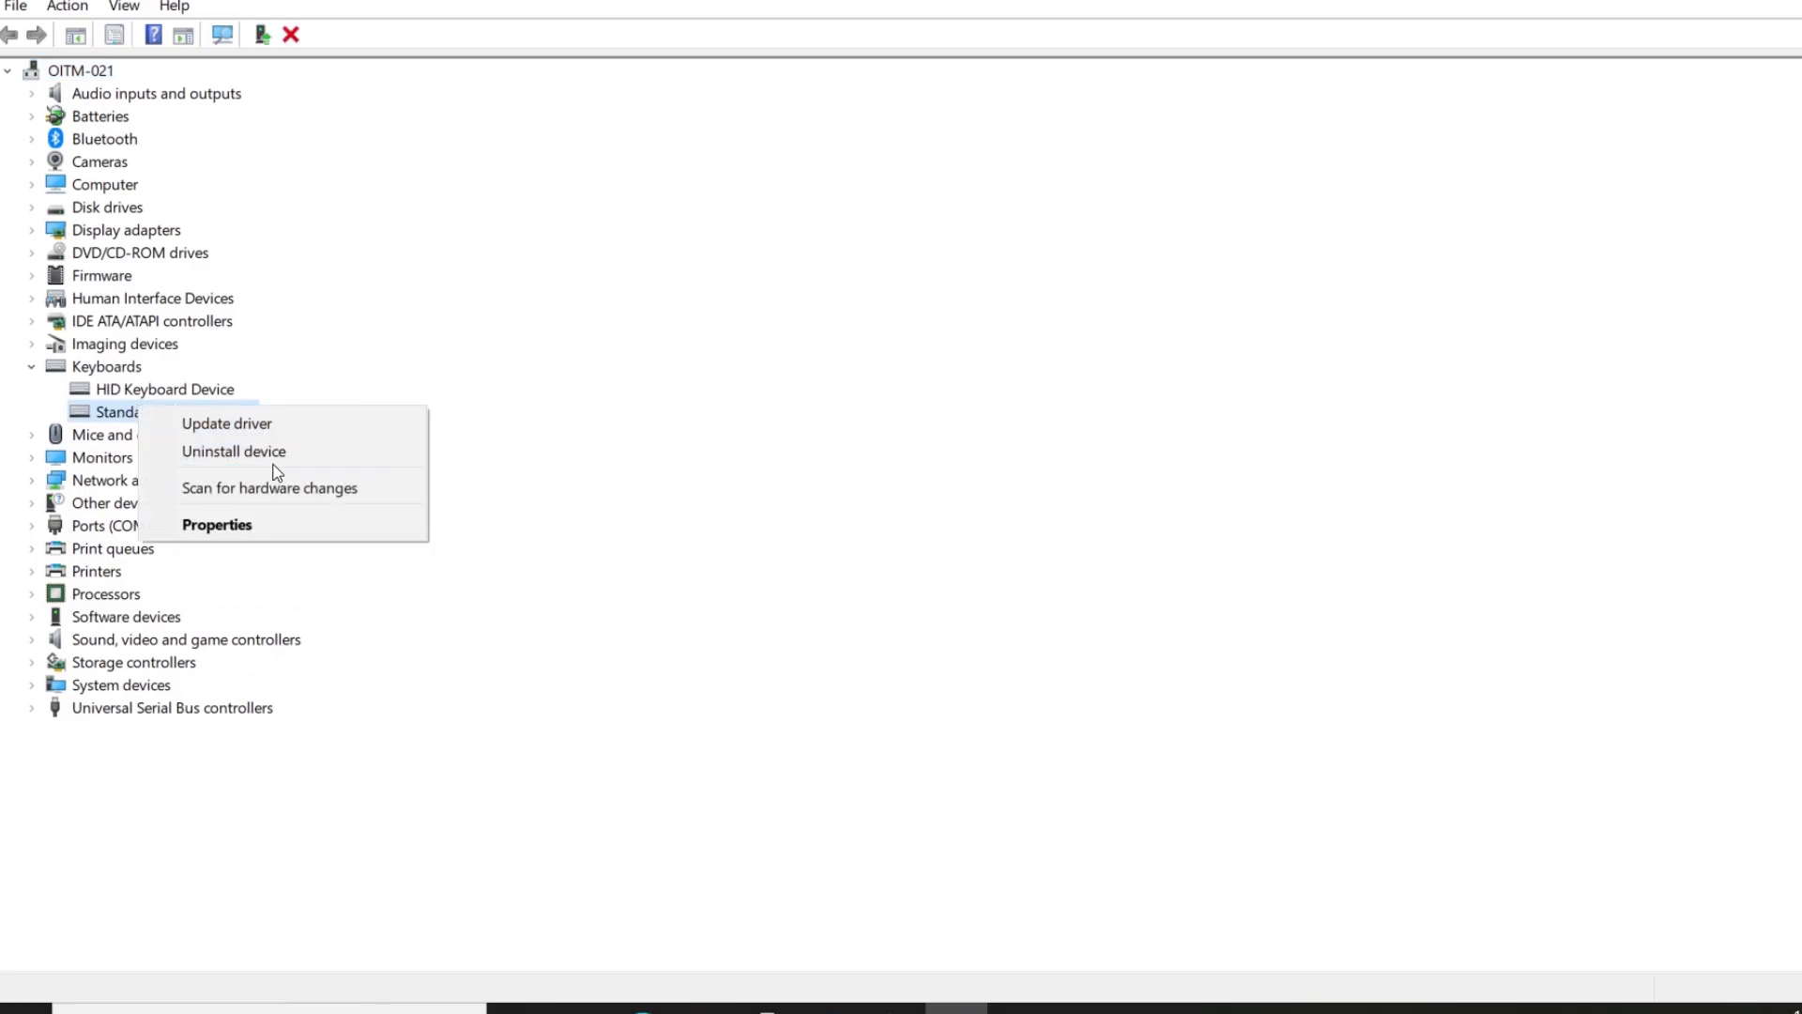
click(349, 453)
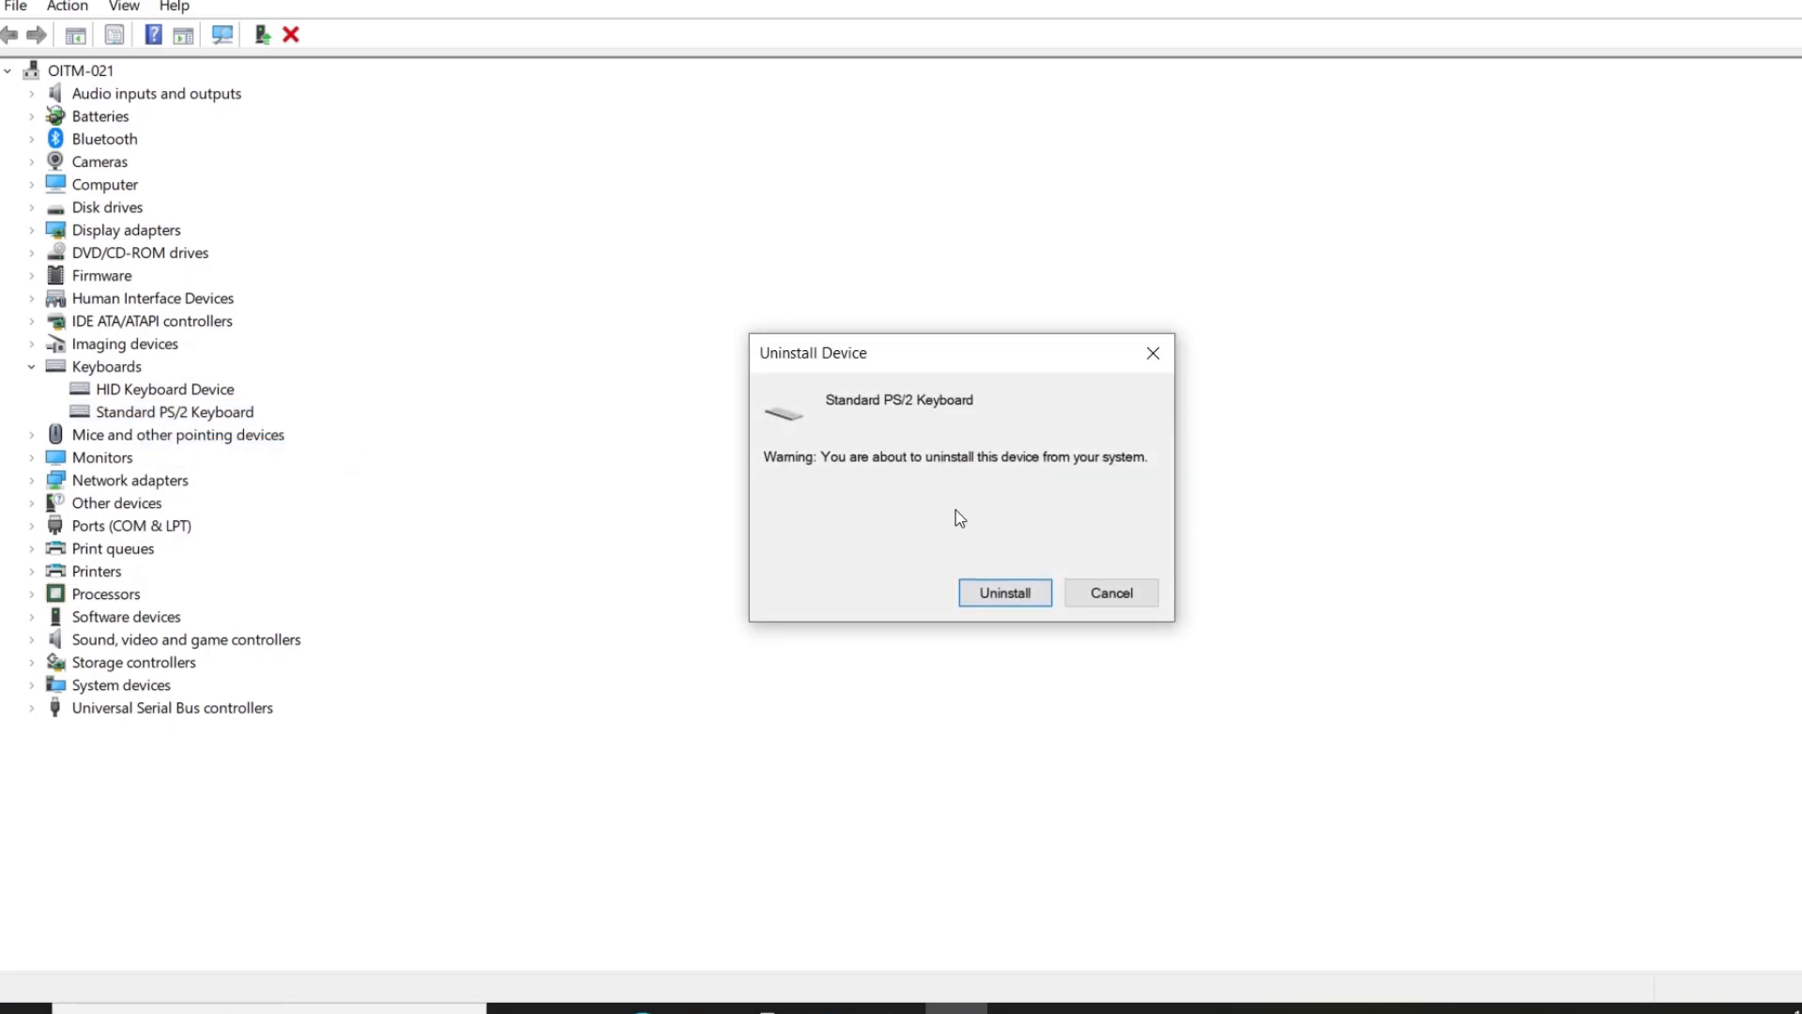
click(976, 598)
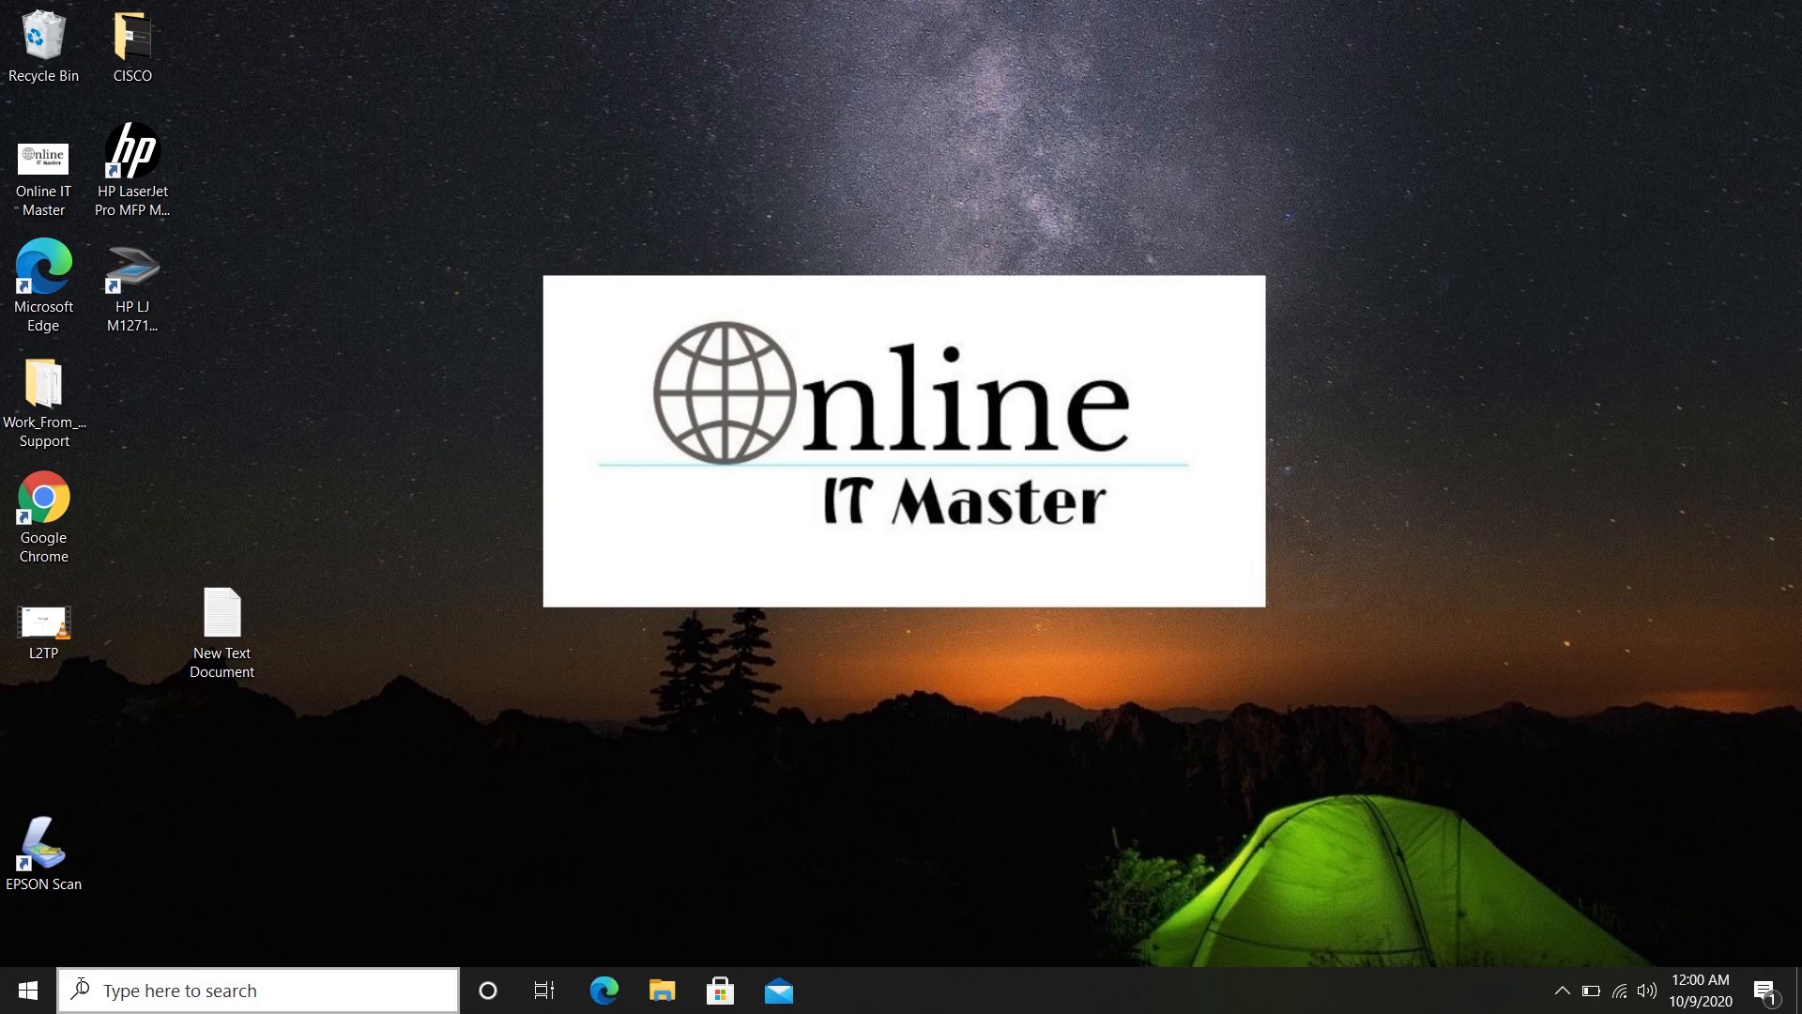
- Launch the Local Group Policy Editor by running gpedit.msc from the Win+X Run box
right_click(36, 997)
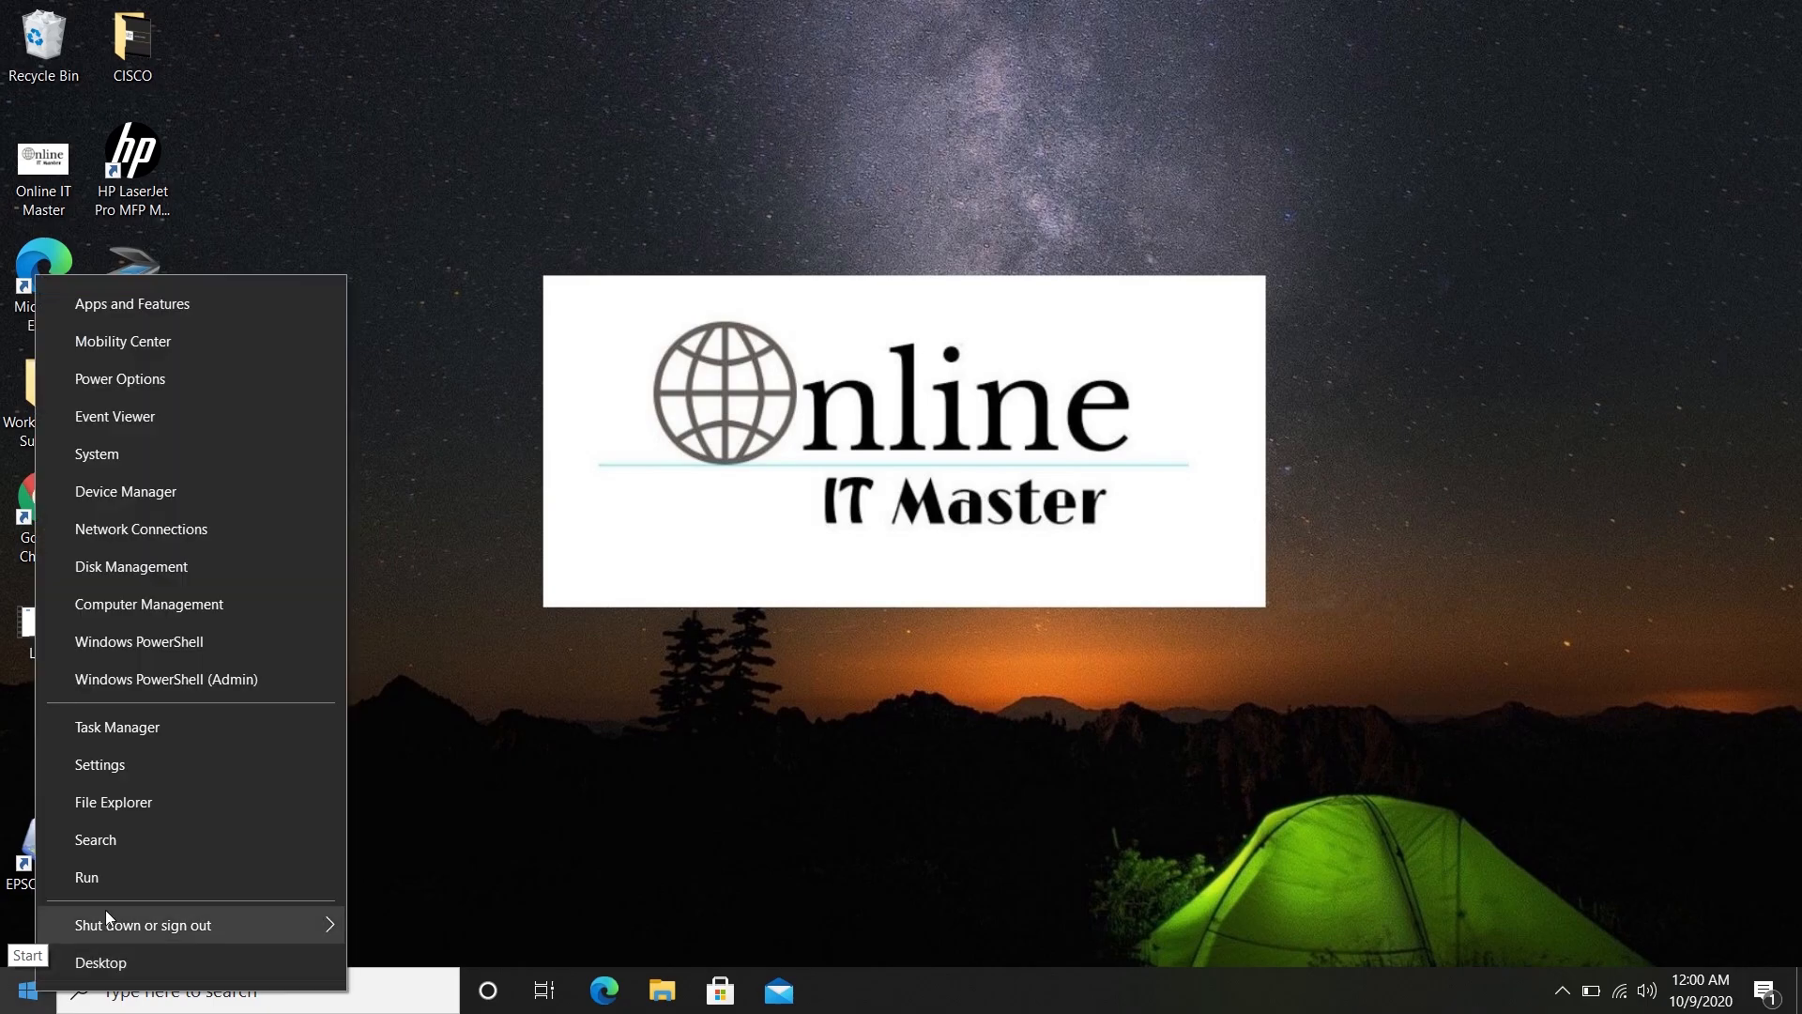
click(136, 880)
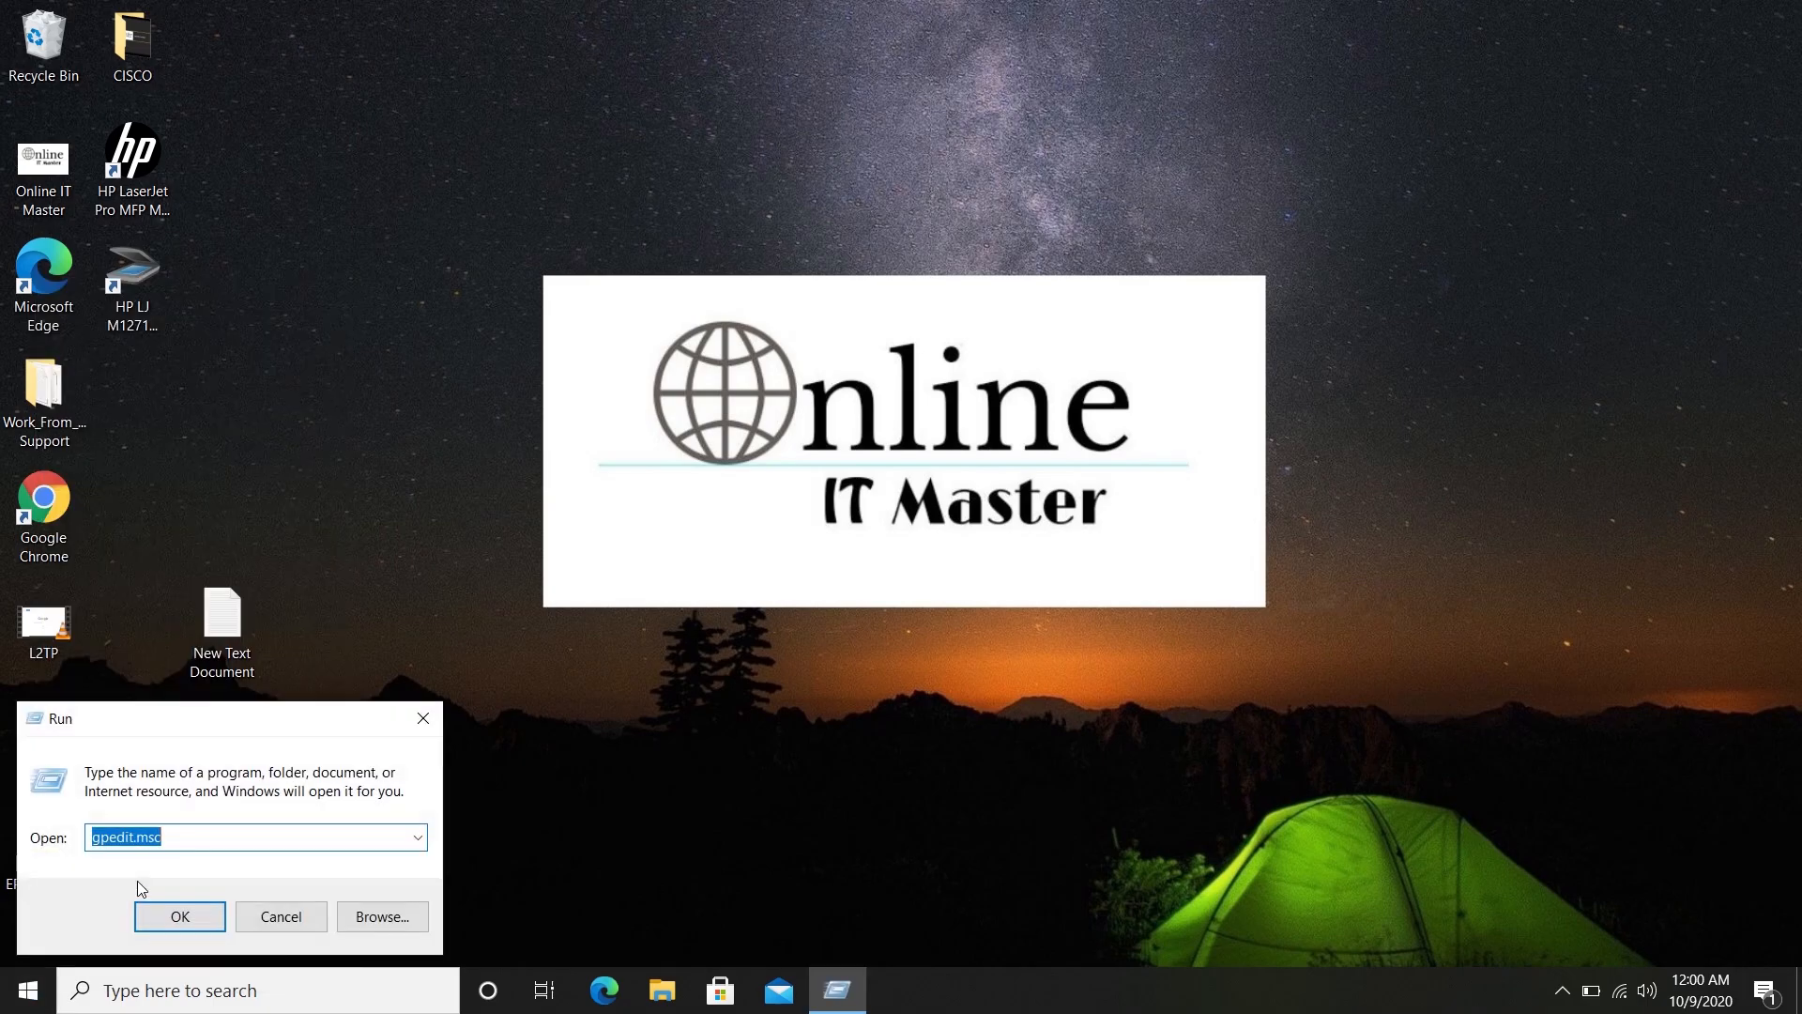
text(gpedi)
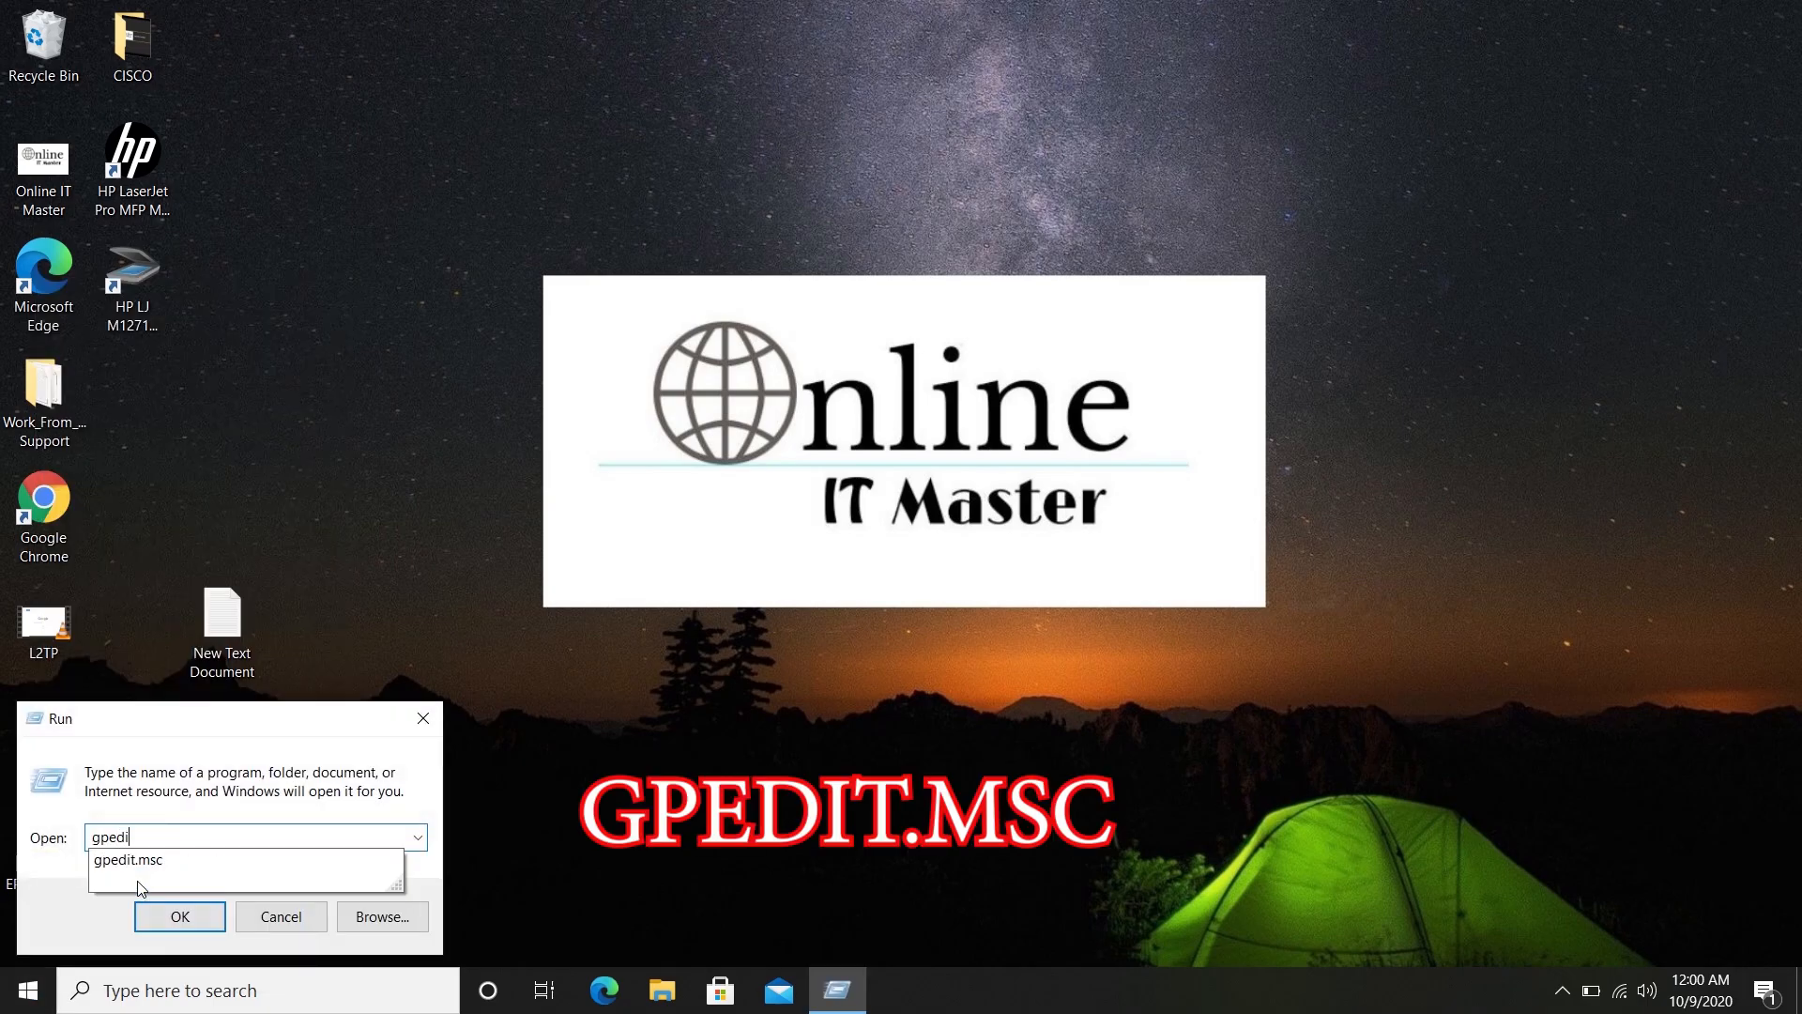
text(t.ms)
text(c)
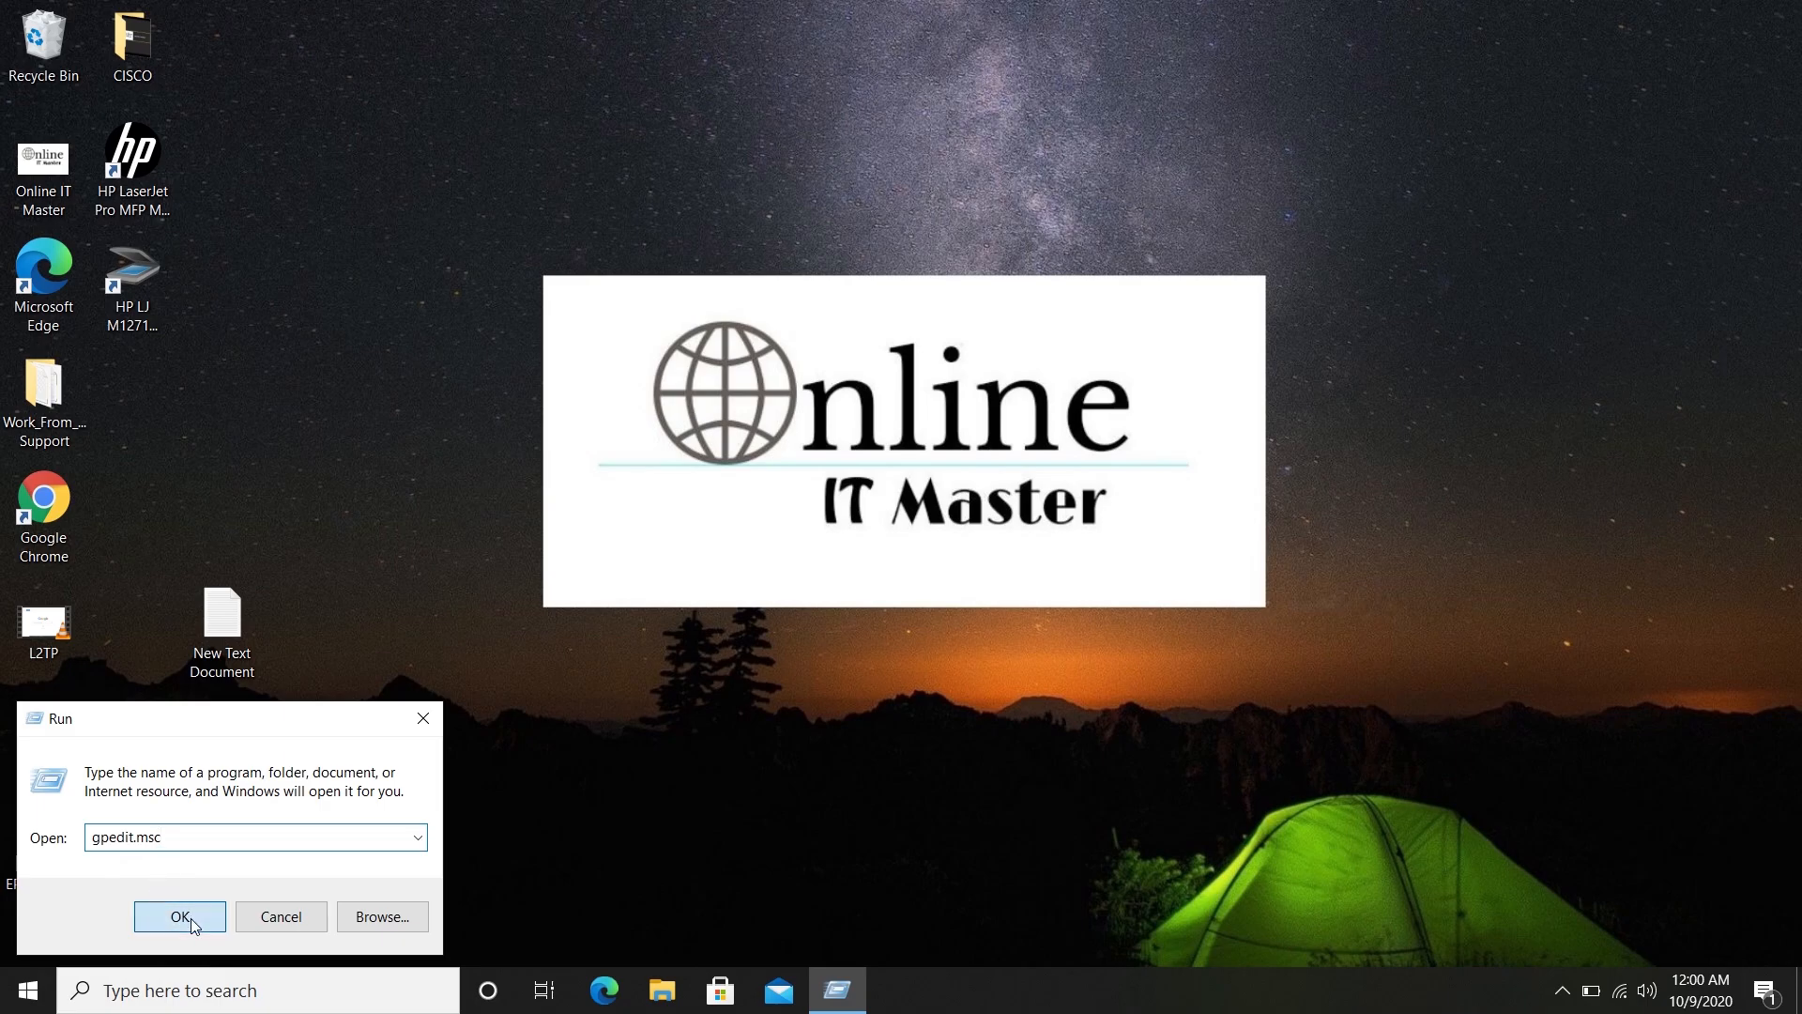
click(191, 918)
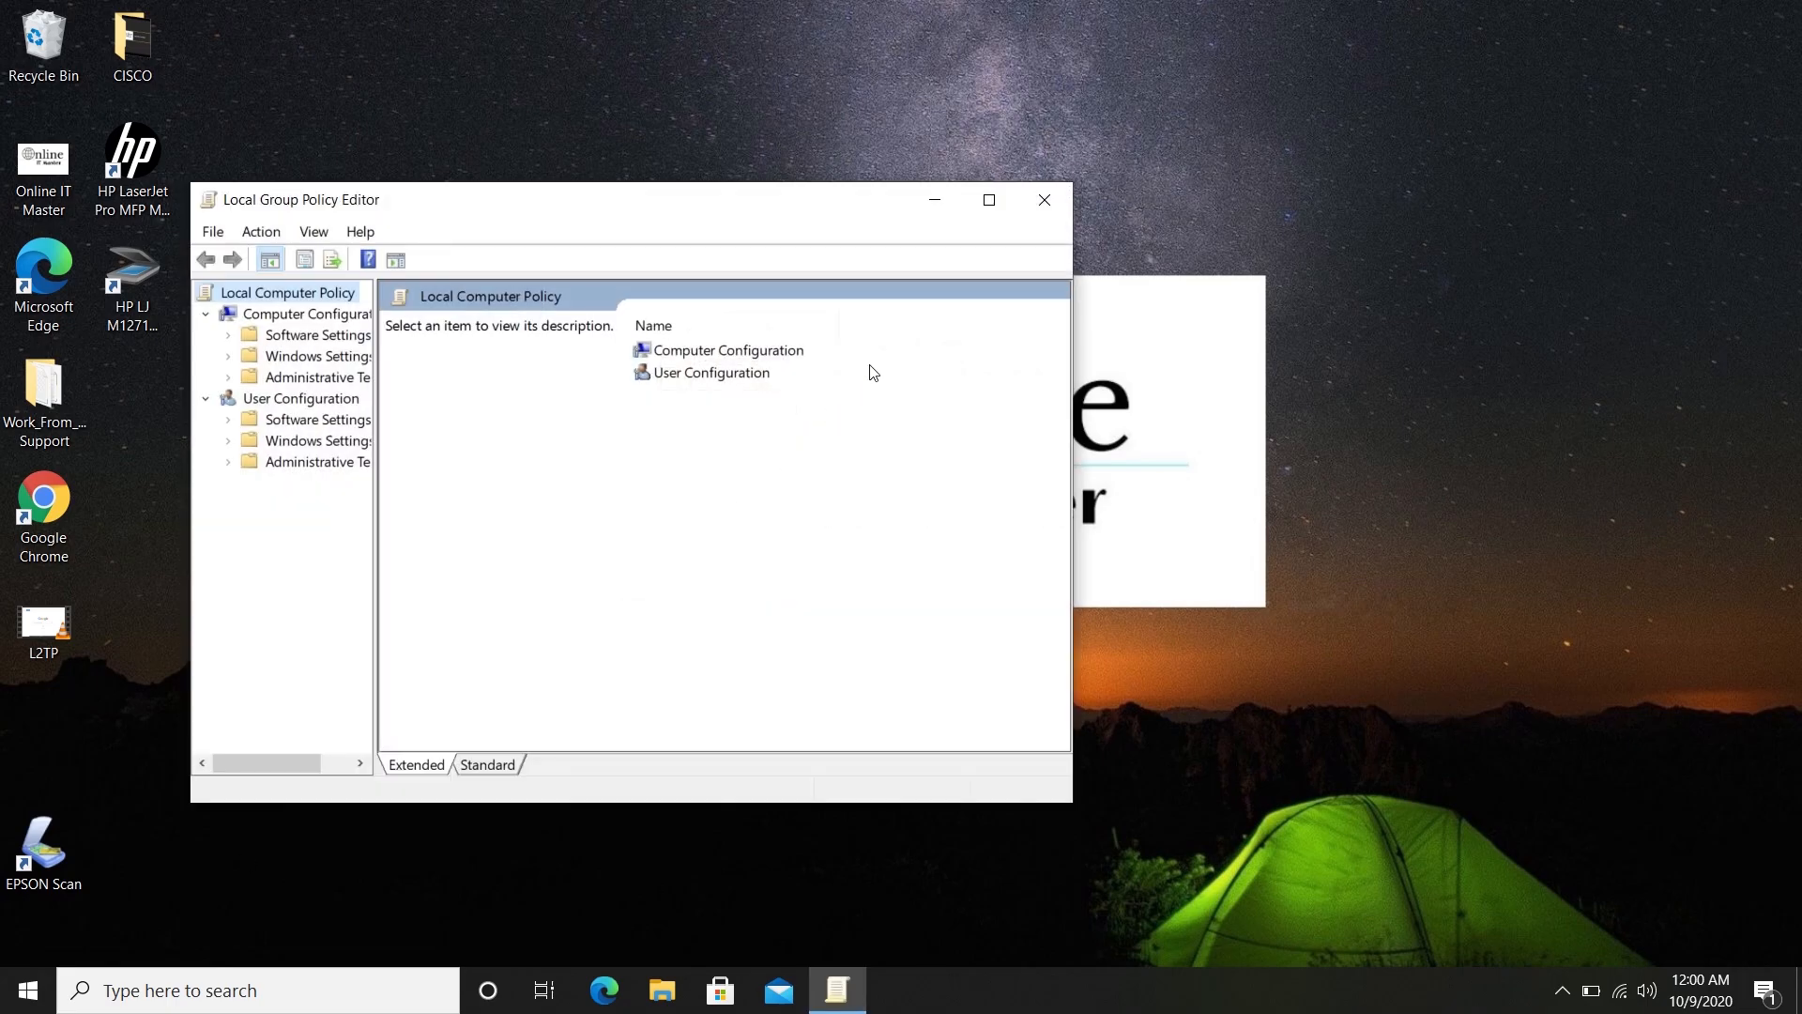
- Navigate to Computer Configuration > Administrative Templates > System > Device Installation > Device Installation Restrictions
click(990, 201)
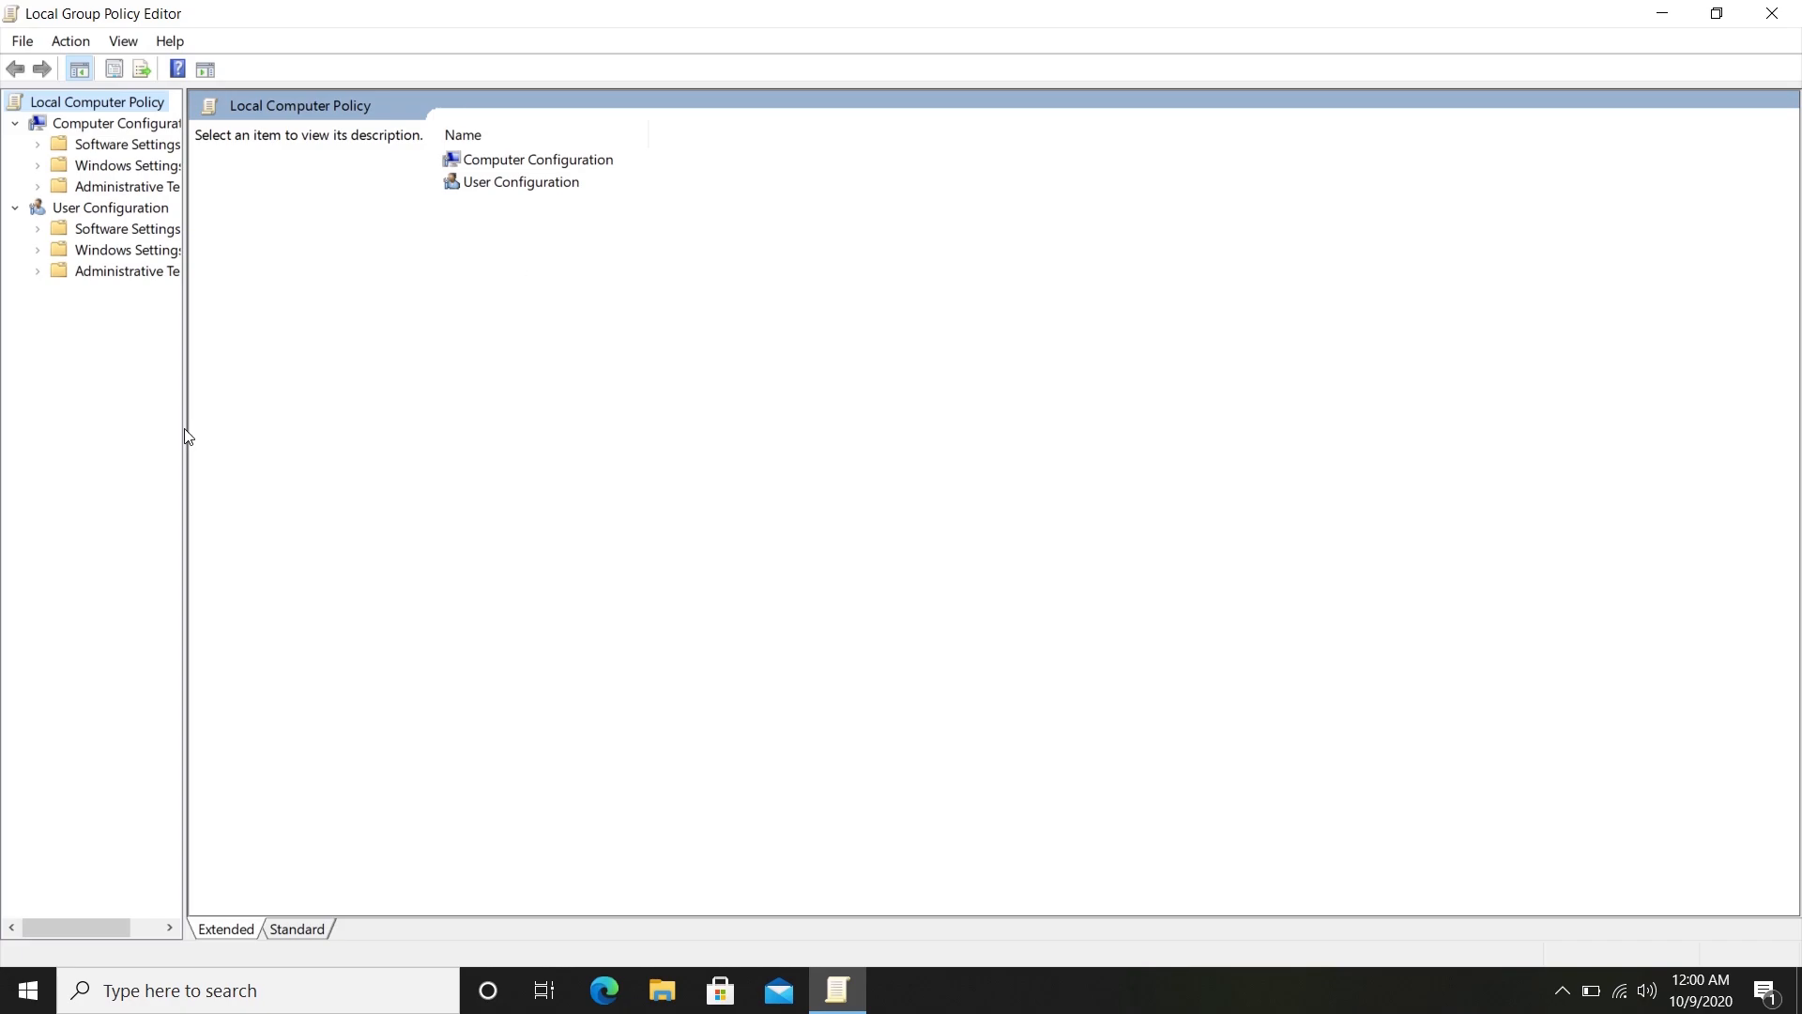
drag(184, 437, 524, 430)
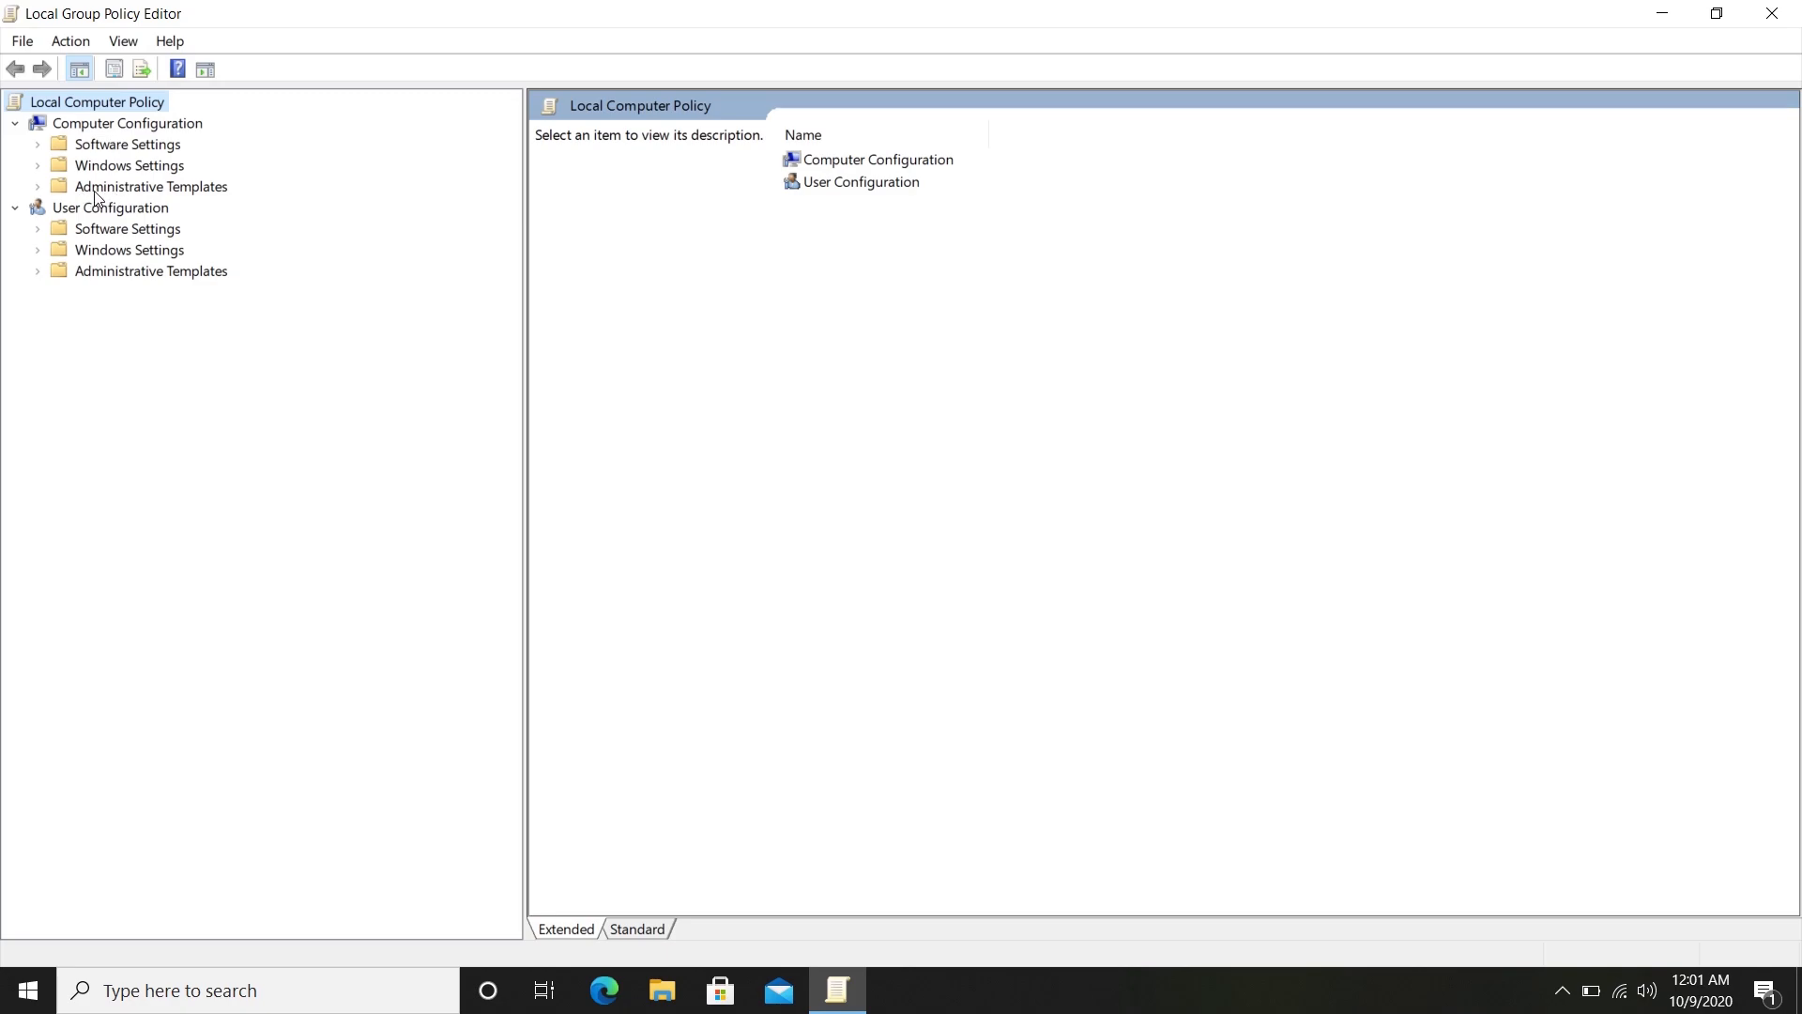
click(39, 187)
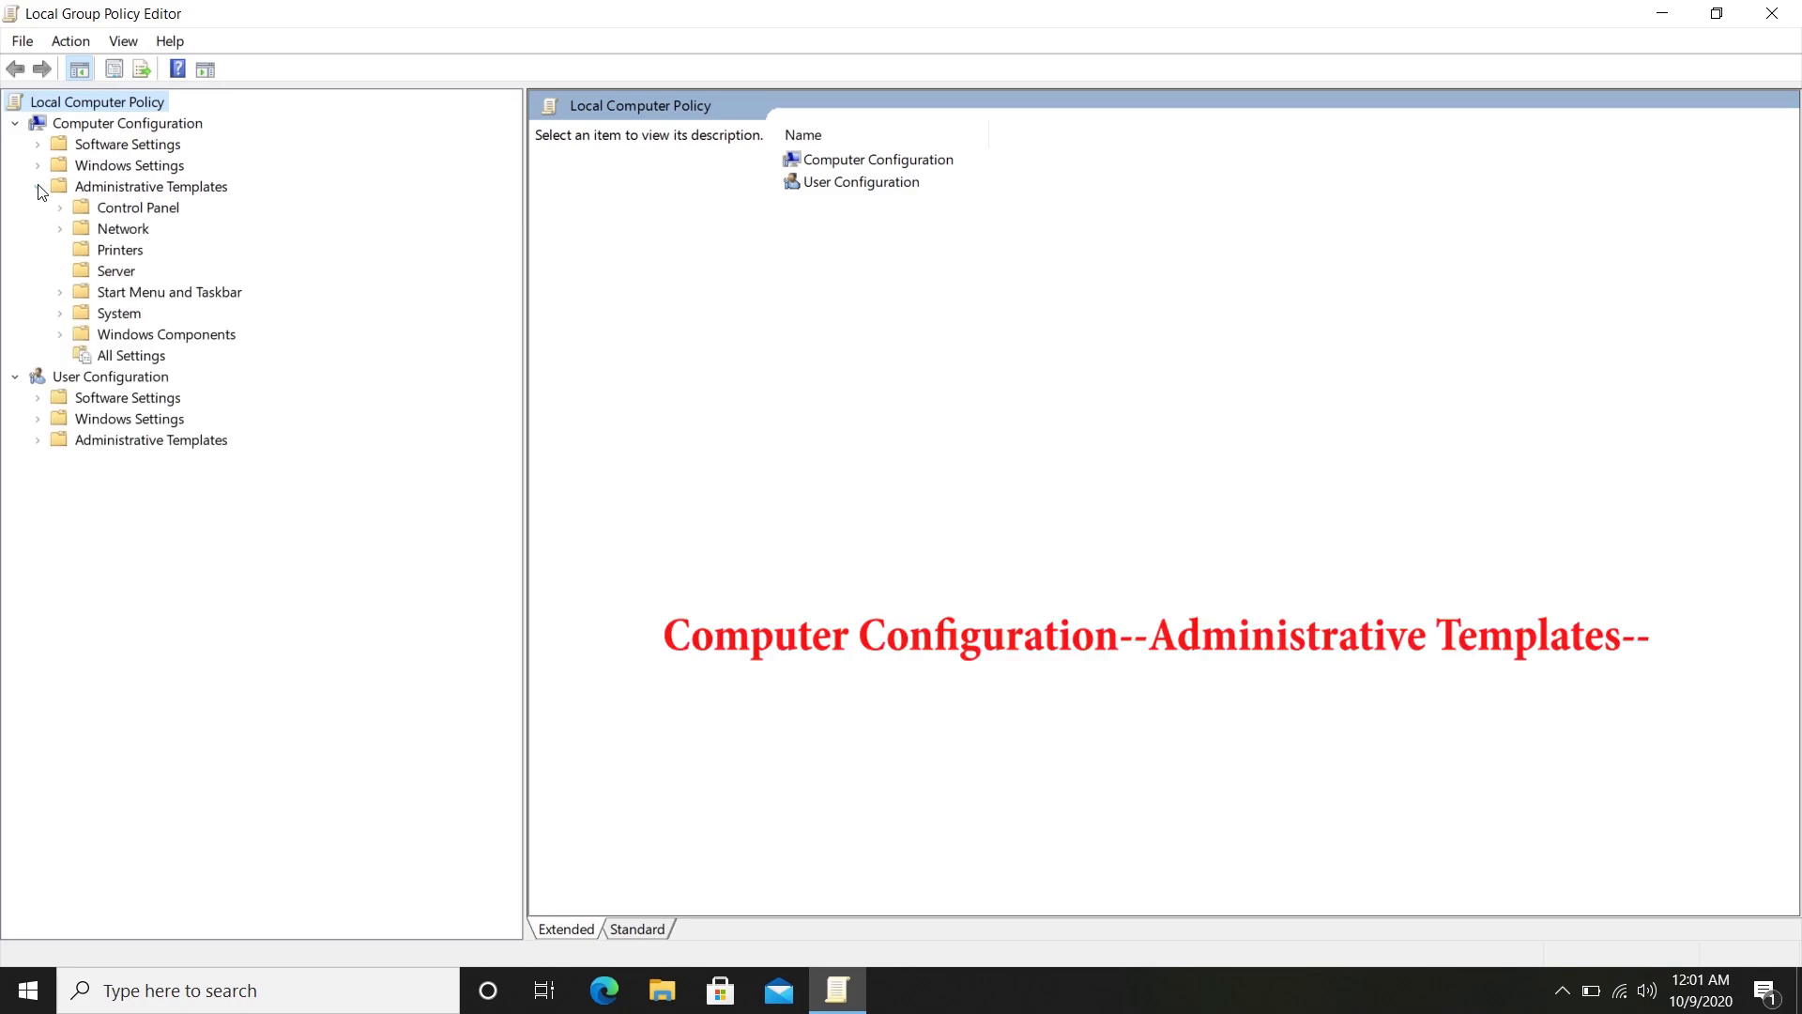
click(58, 312)
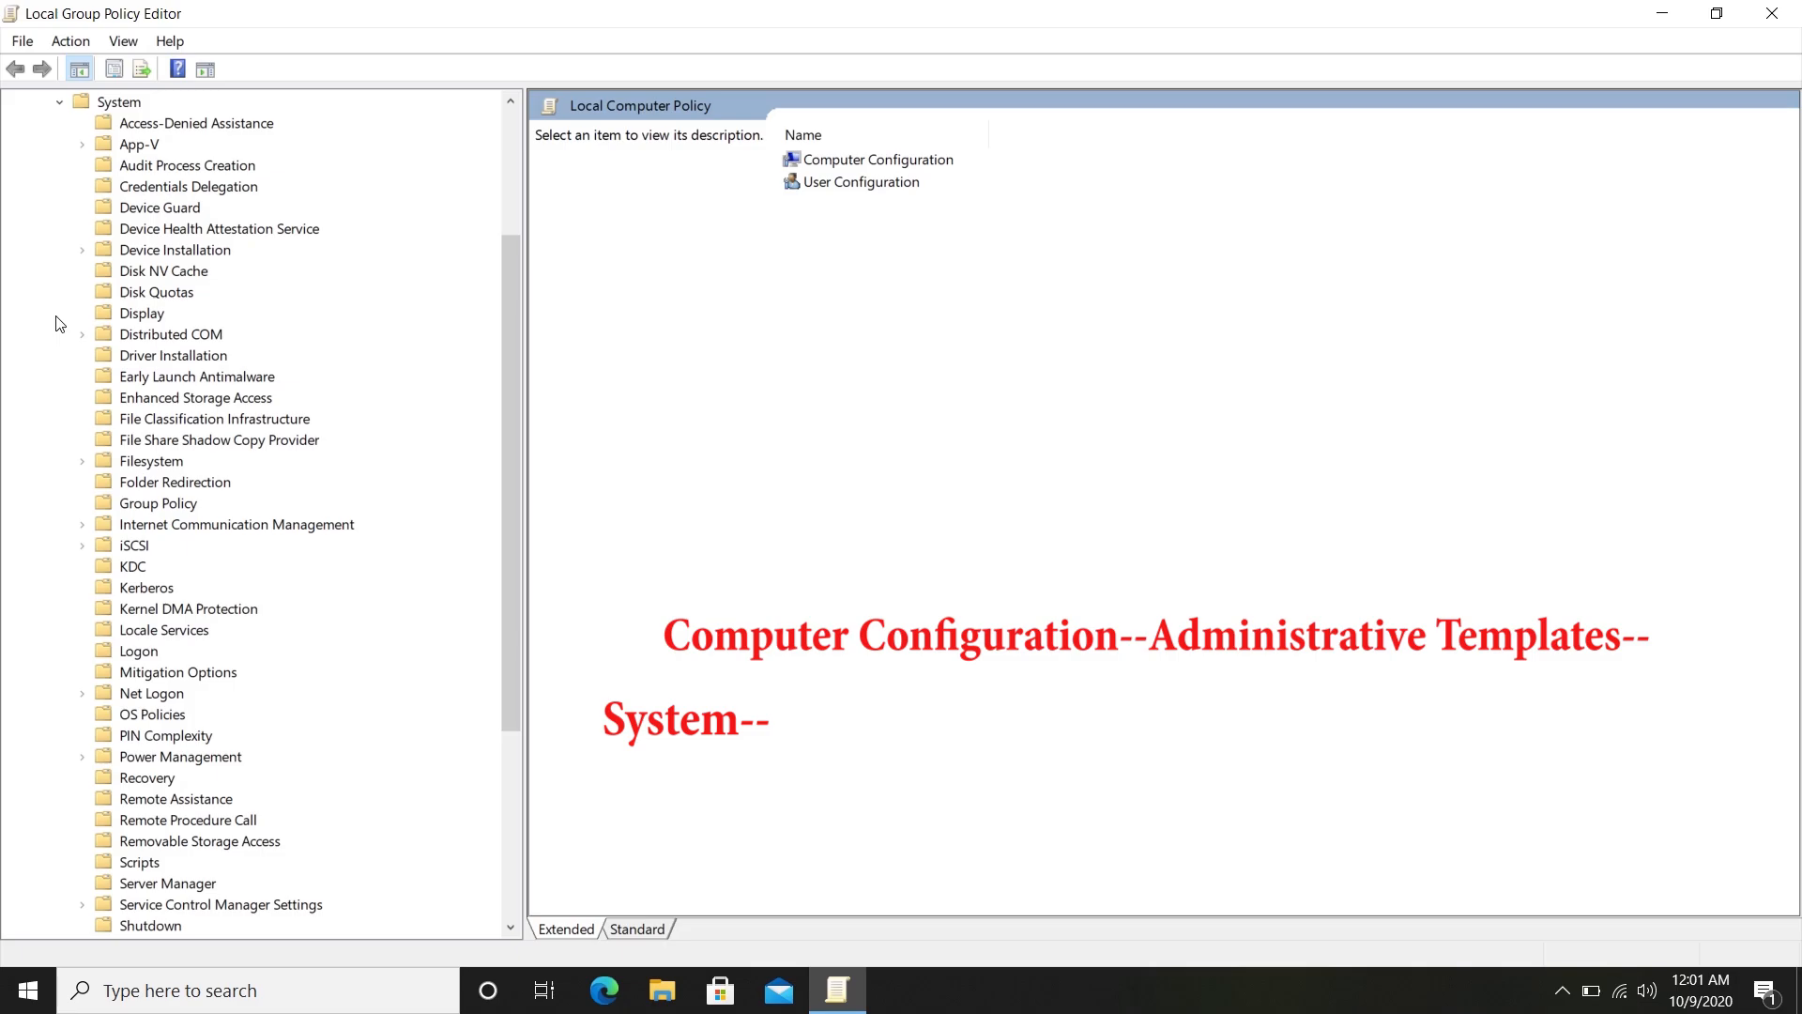
click(83, 250)
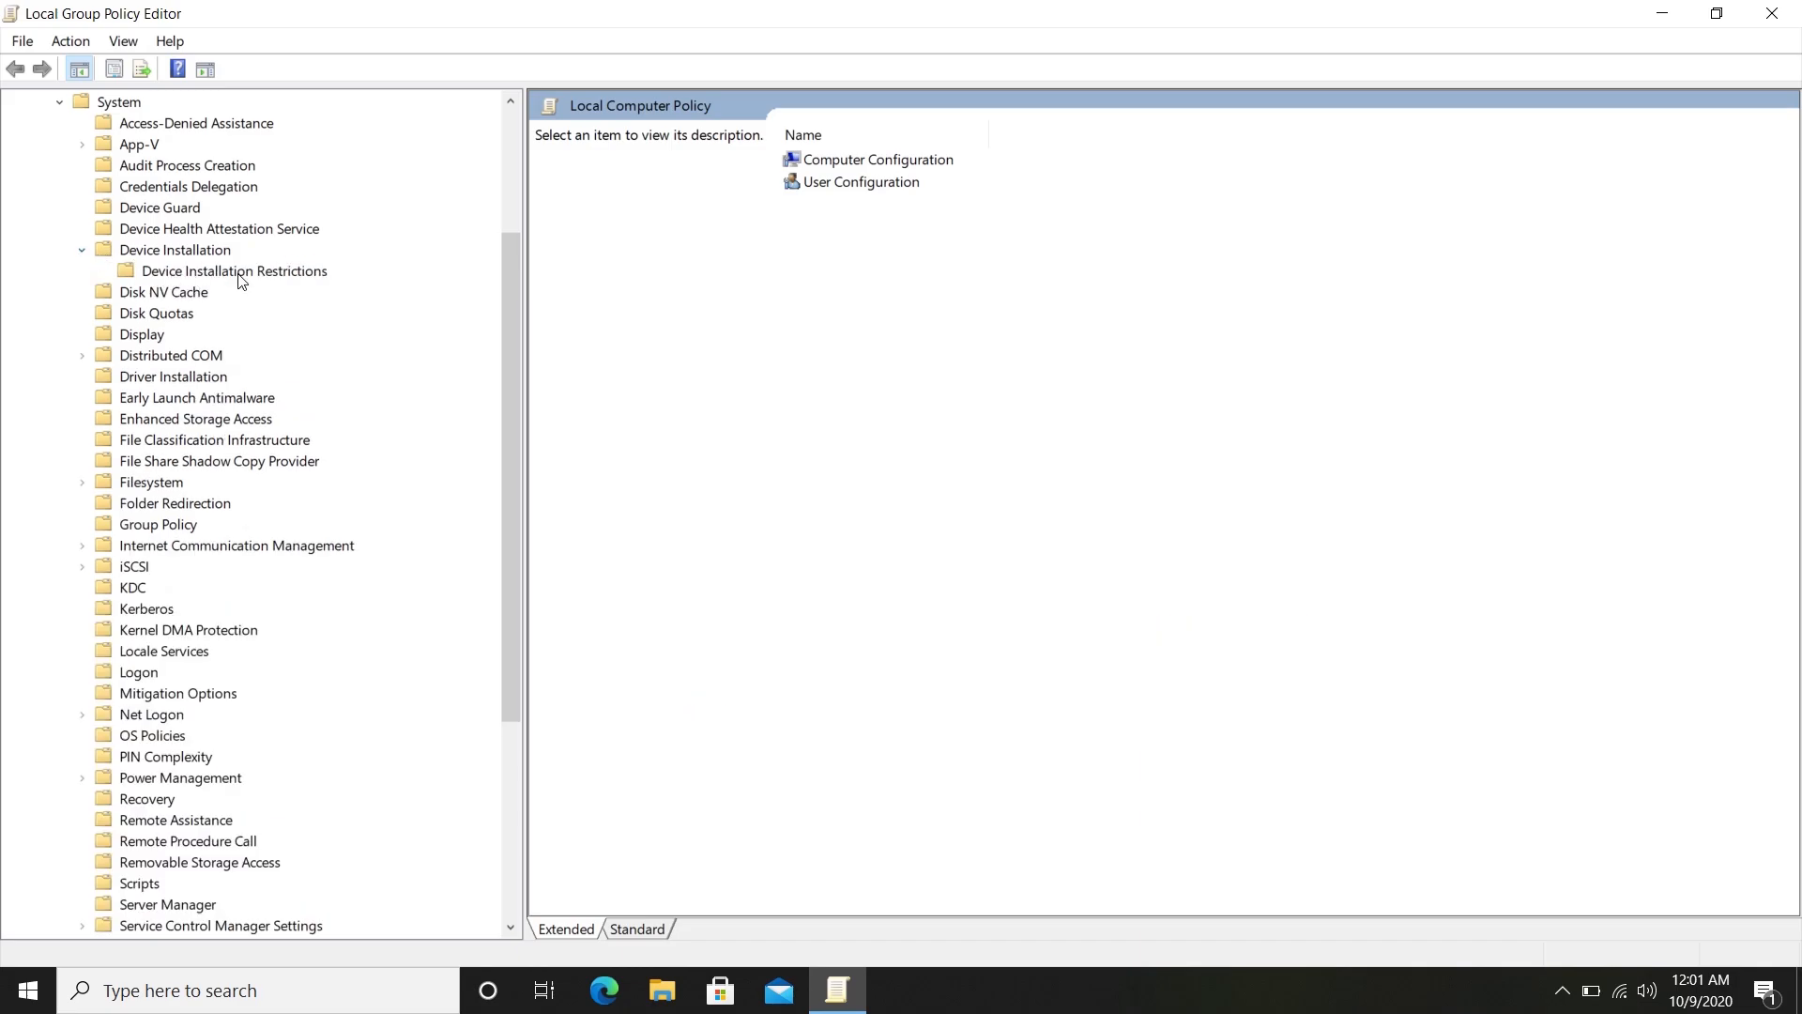
click(287, 271)
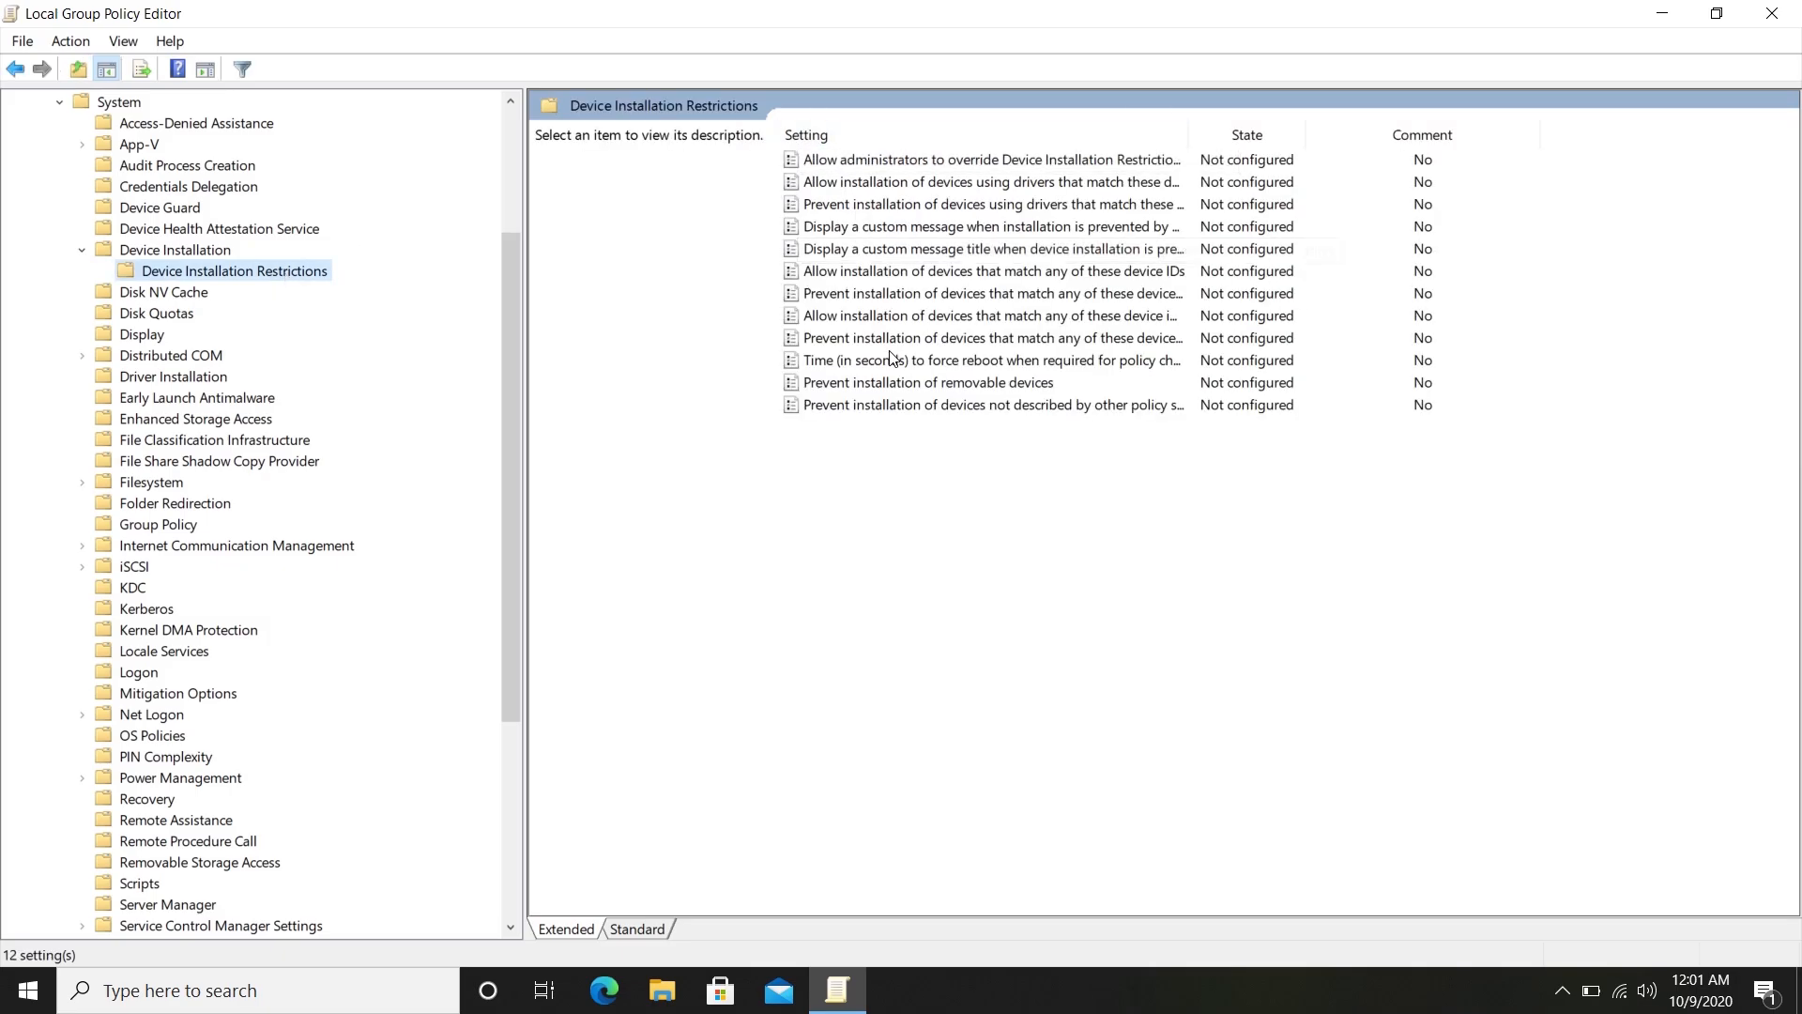
- Open the 'Prevent installation of devices not described by other policy settings' policy dialog
click(963, 411)
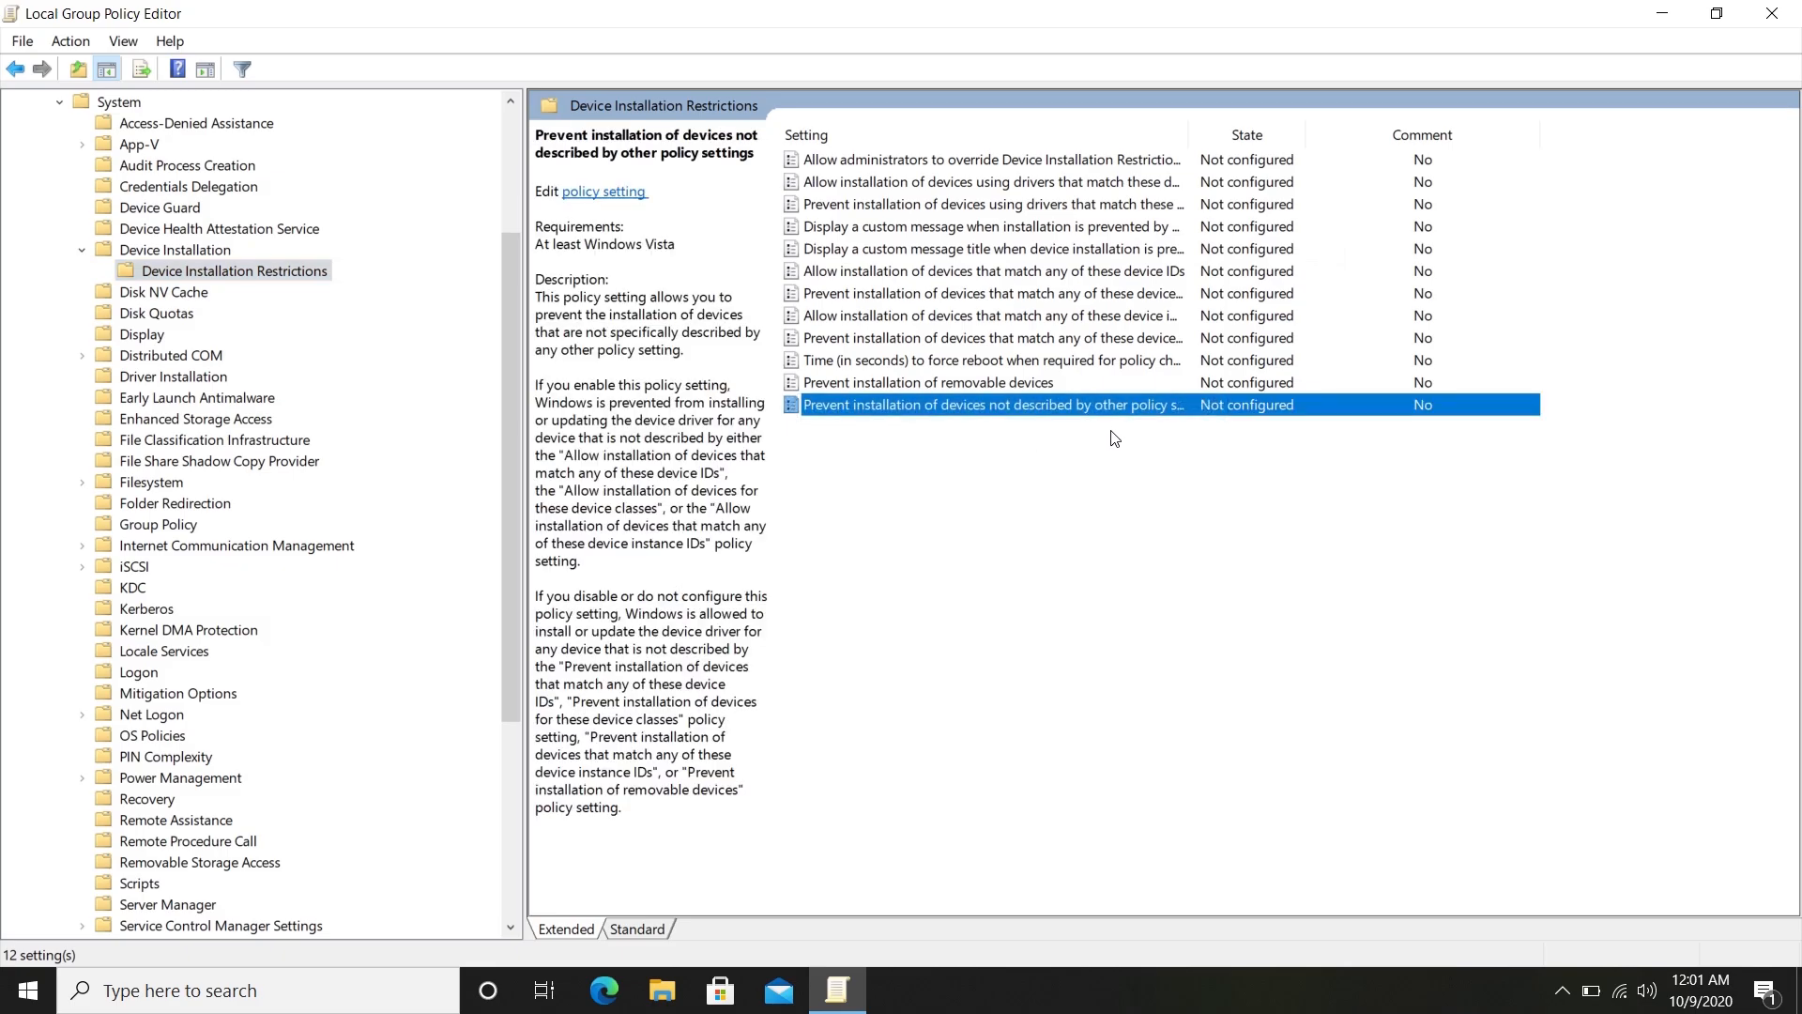
double_click(1186, 137)
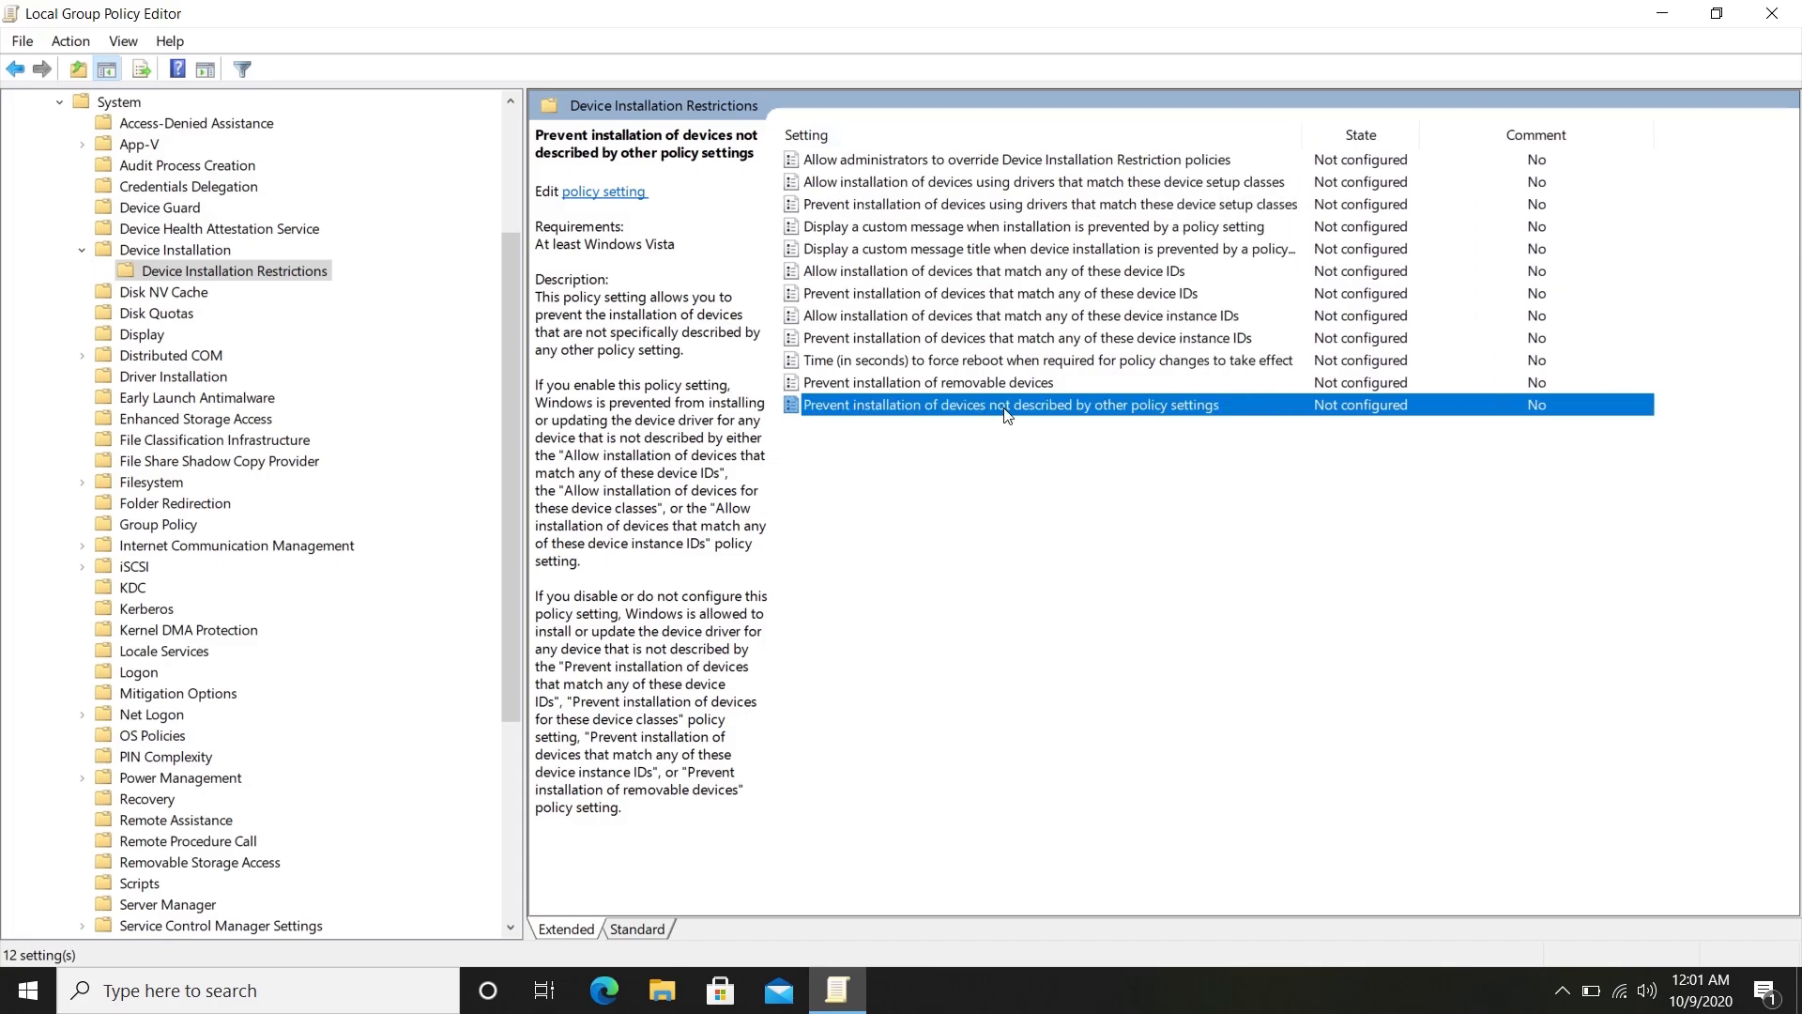
double_click(1105, 408)
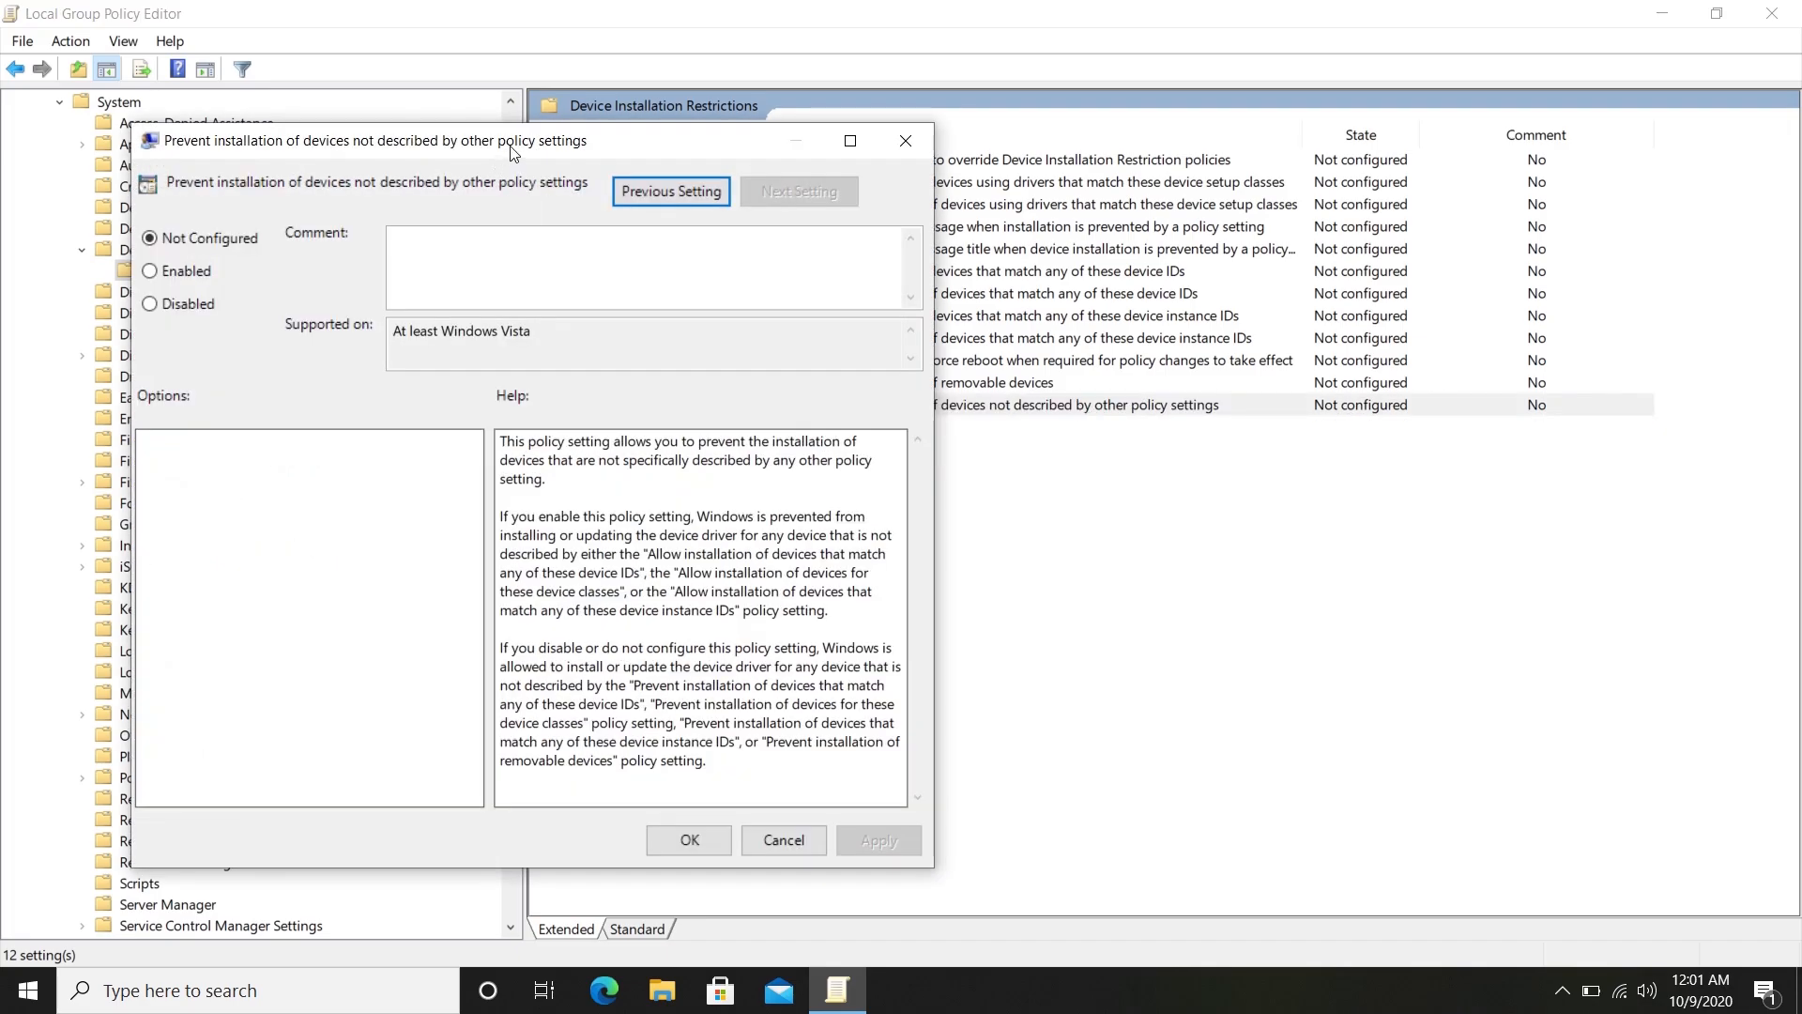
- Set the undescribed-devices installation policy to Enabled and apply it
drag(511, 153, 758, 159)
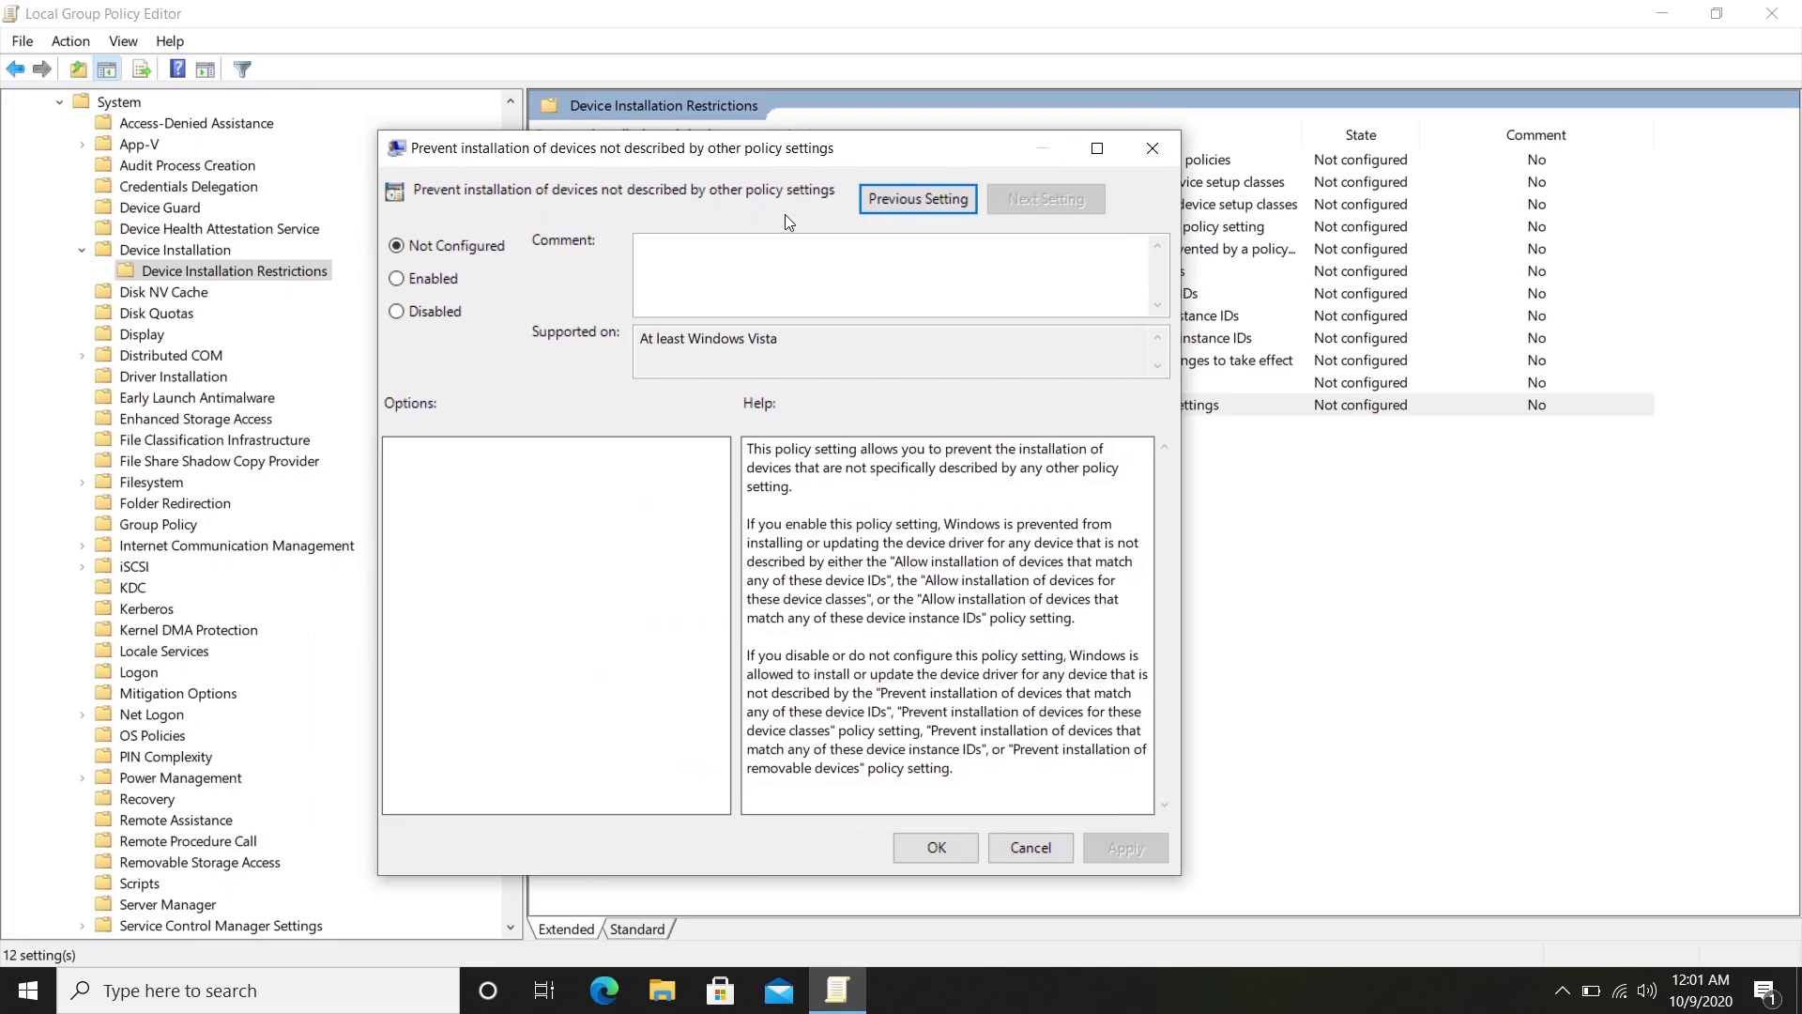
click(401, 284)
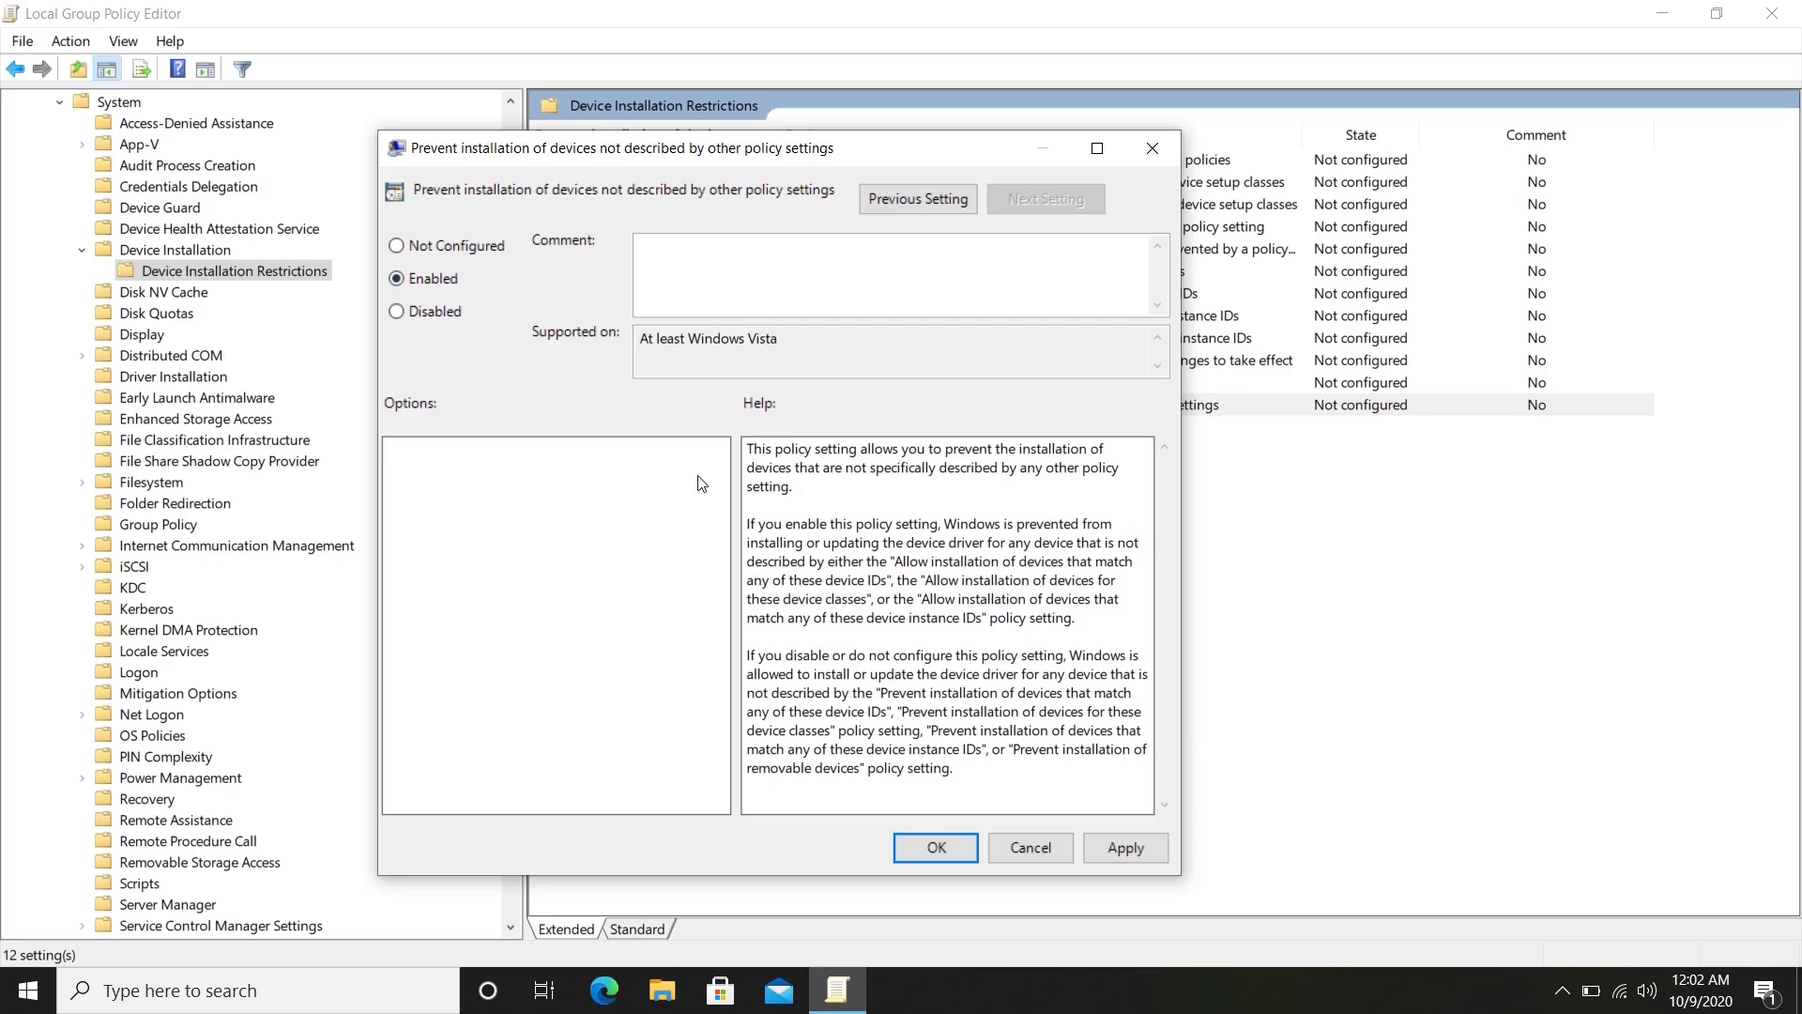
click(1127, 847)
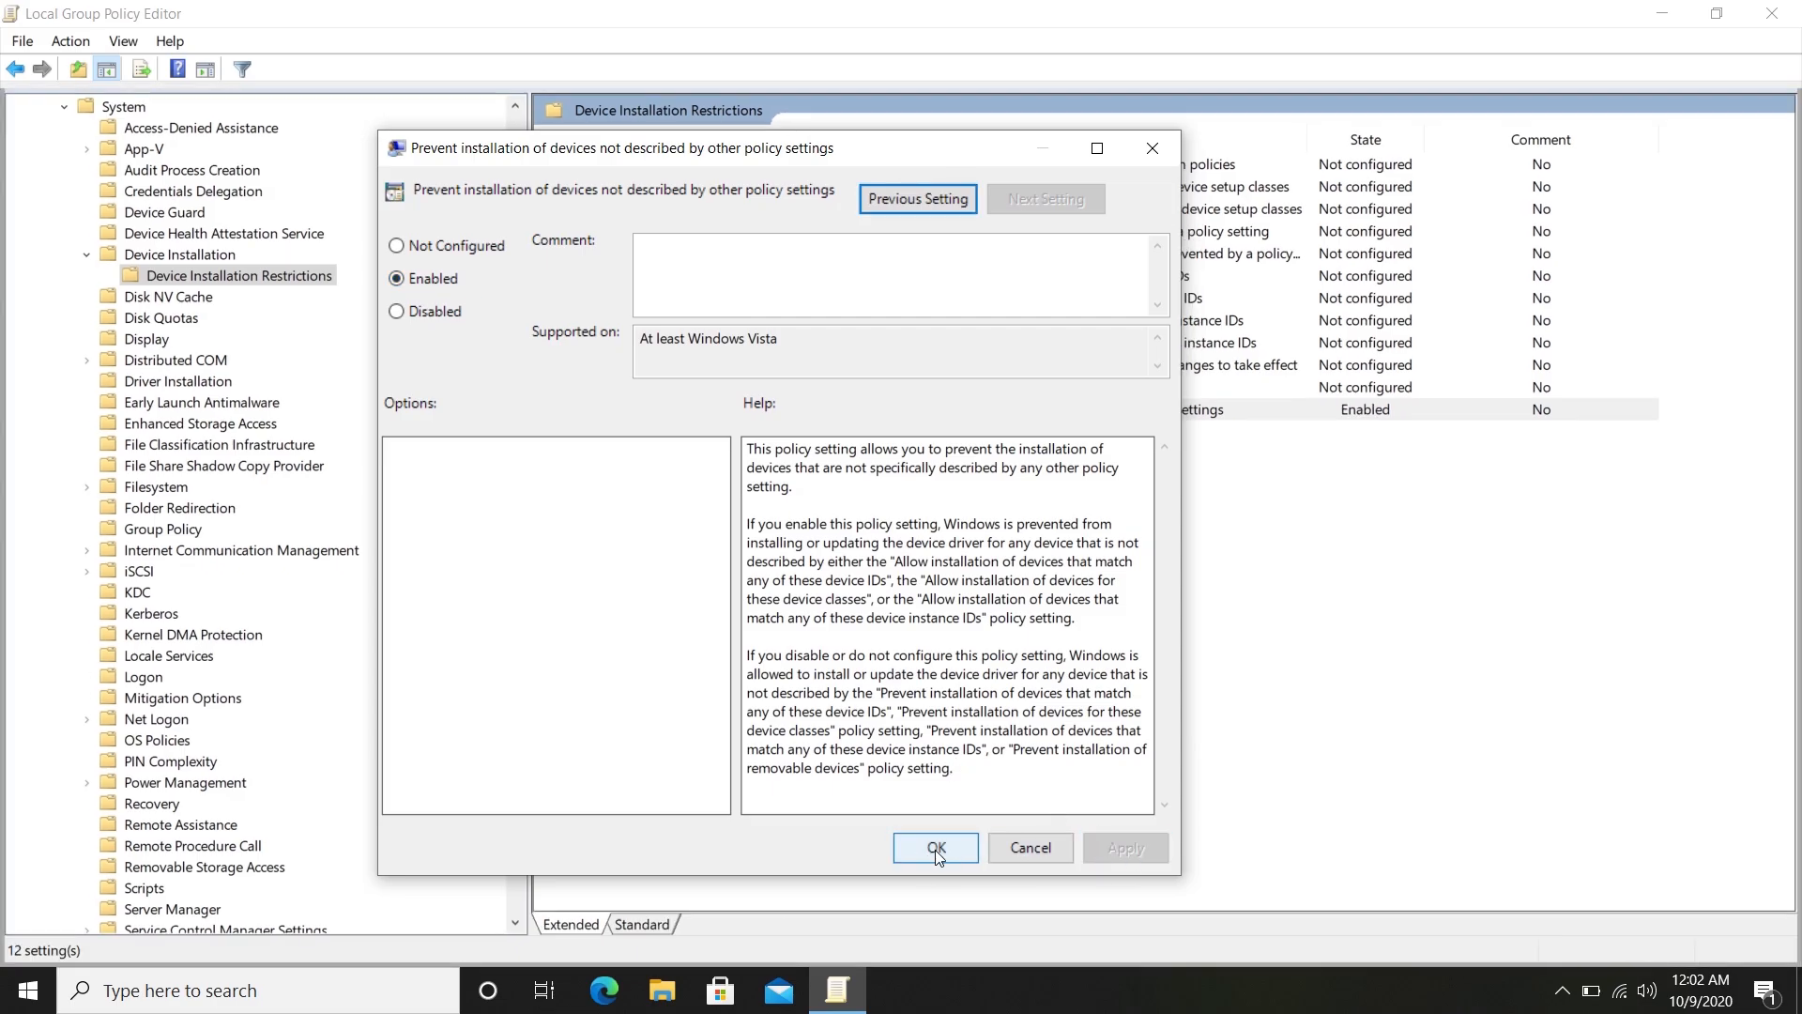
click(936, 848)
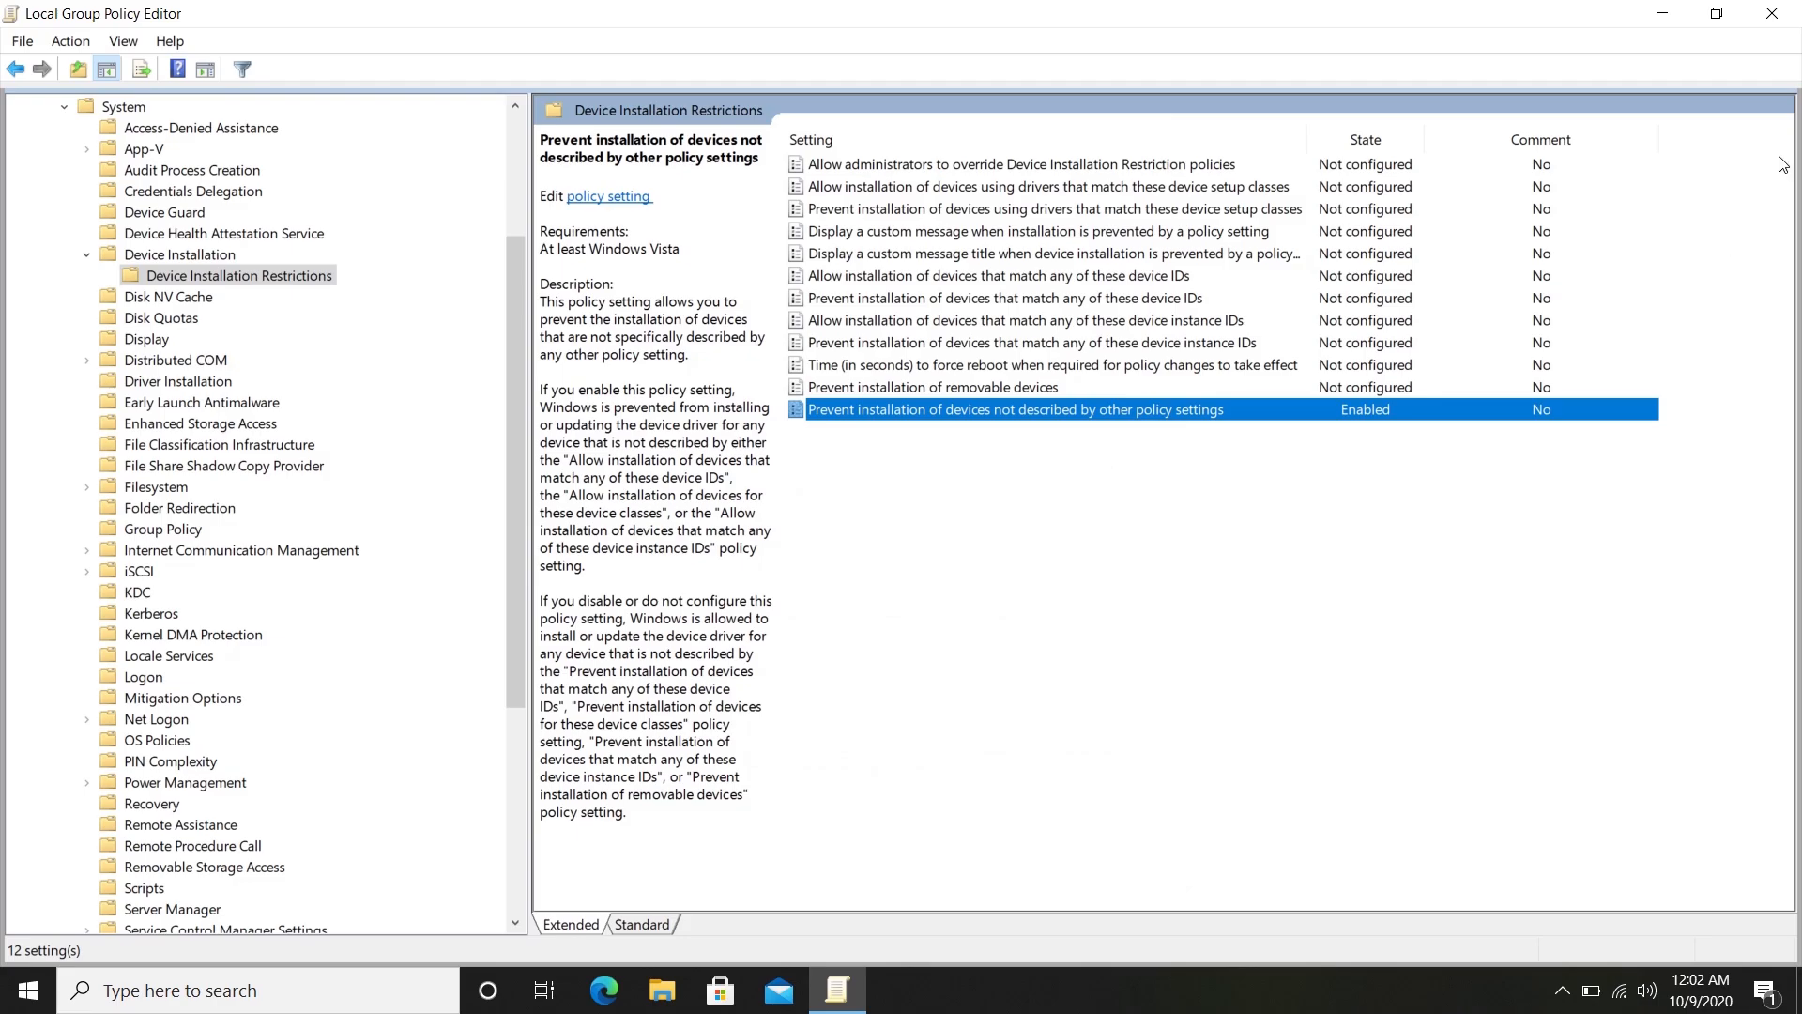
- Close the Group Policy Editor and reopen Device Manager from the Win+X menu
click(1771, 13)
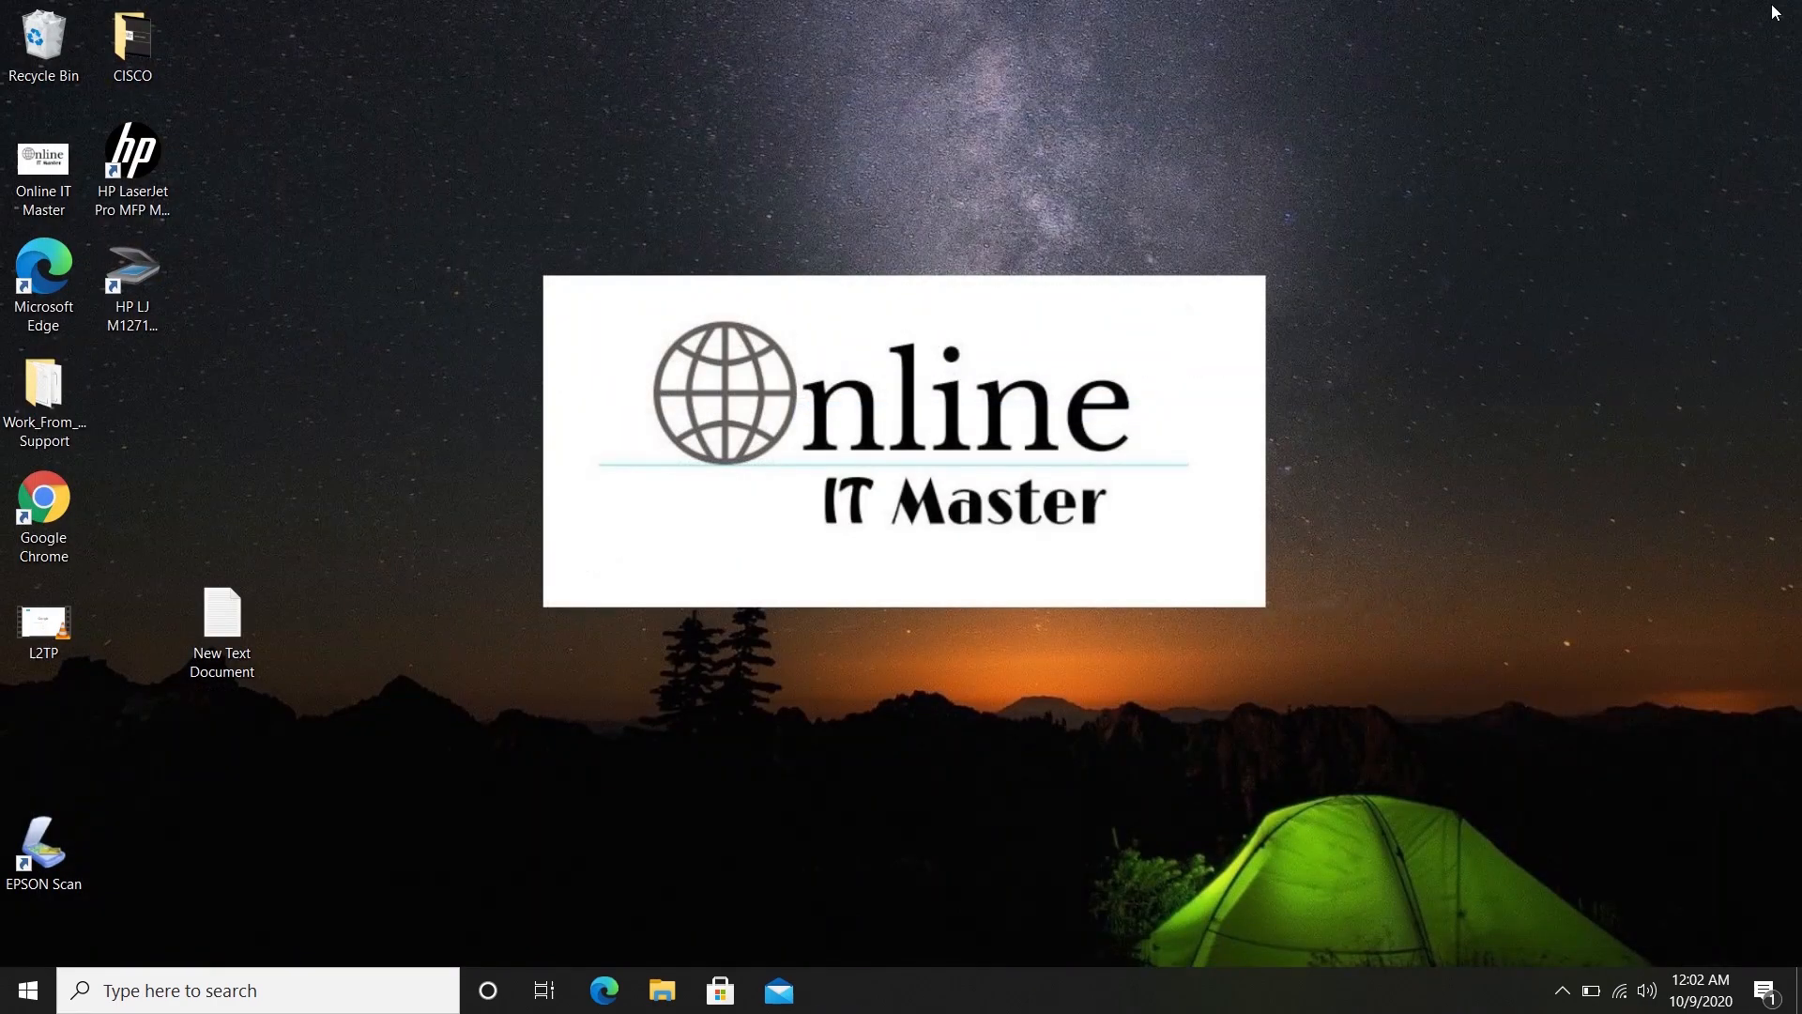
right_click(35, 990)
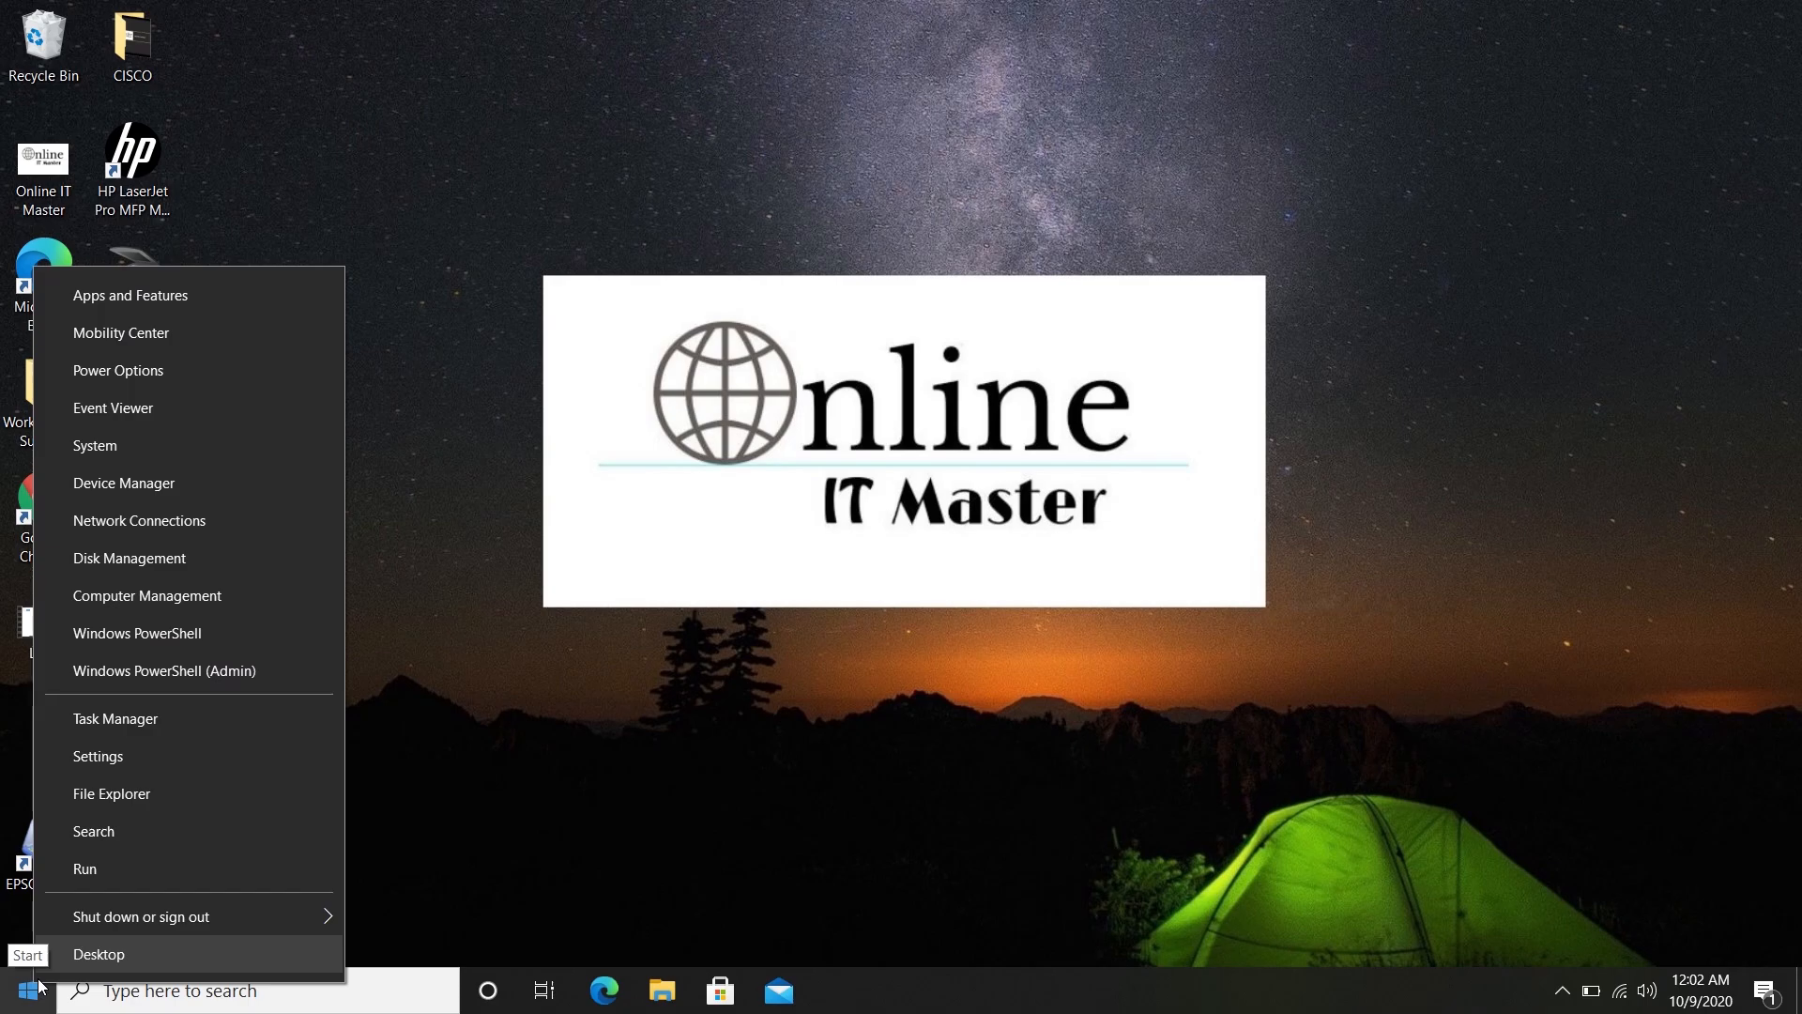
click(240, 489)
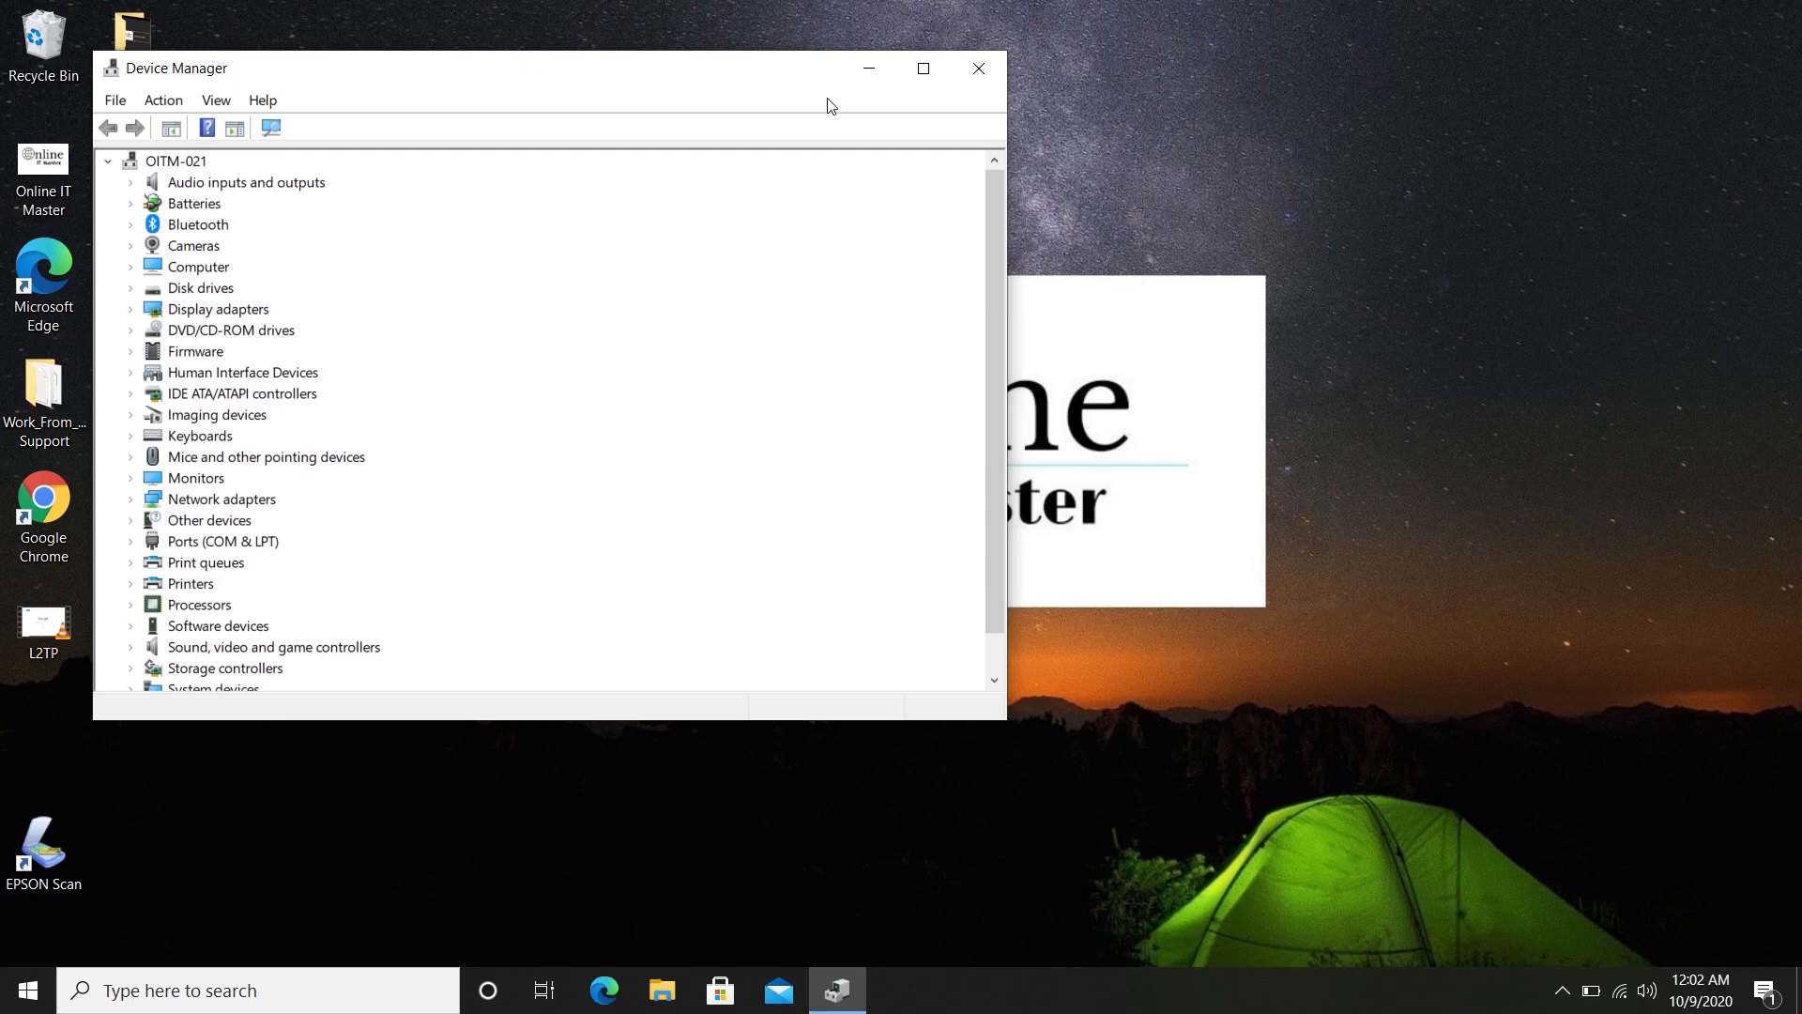
- Uninstall the Standard PS/2 Keyboard under Keyboards and confirm, reaching the restart prompt
click(923, 69)
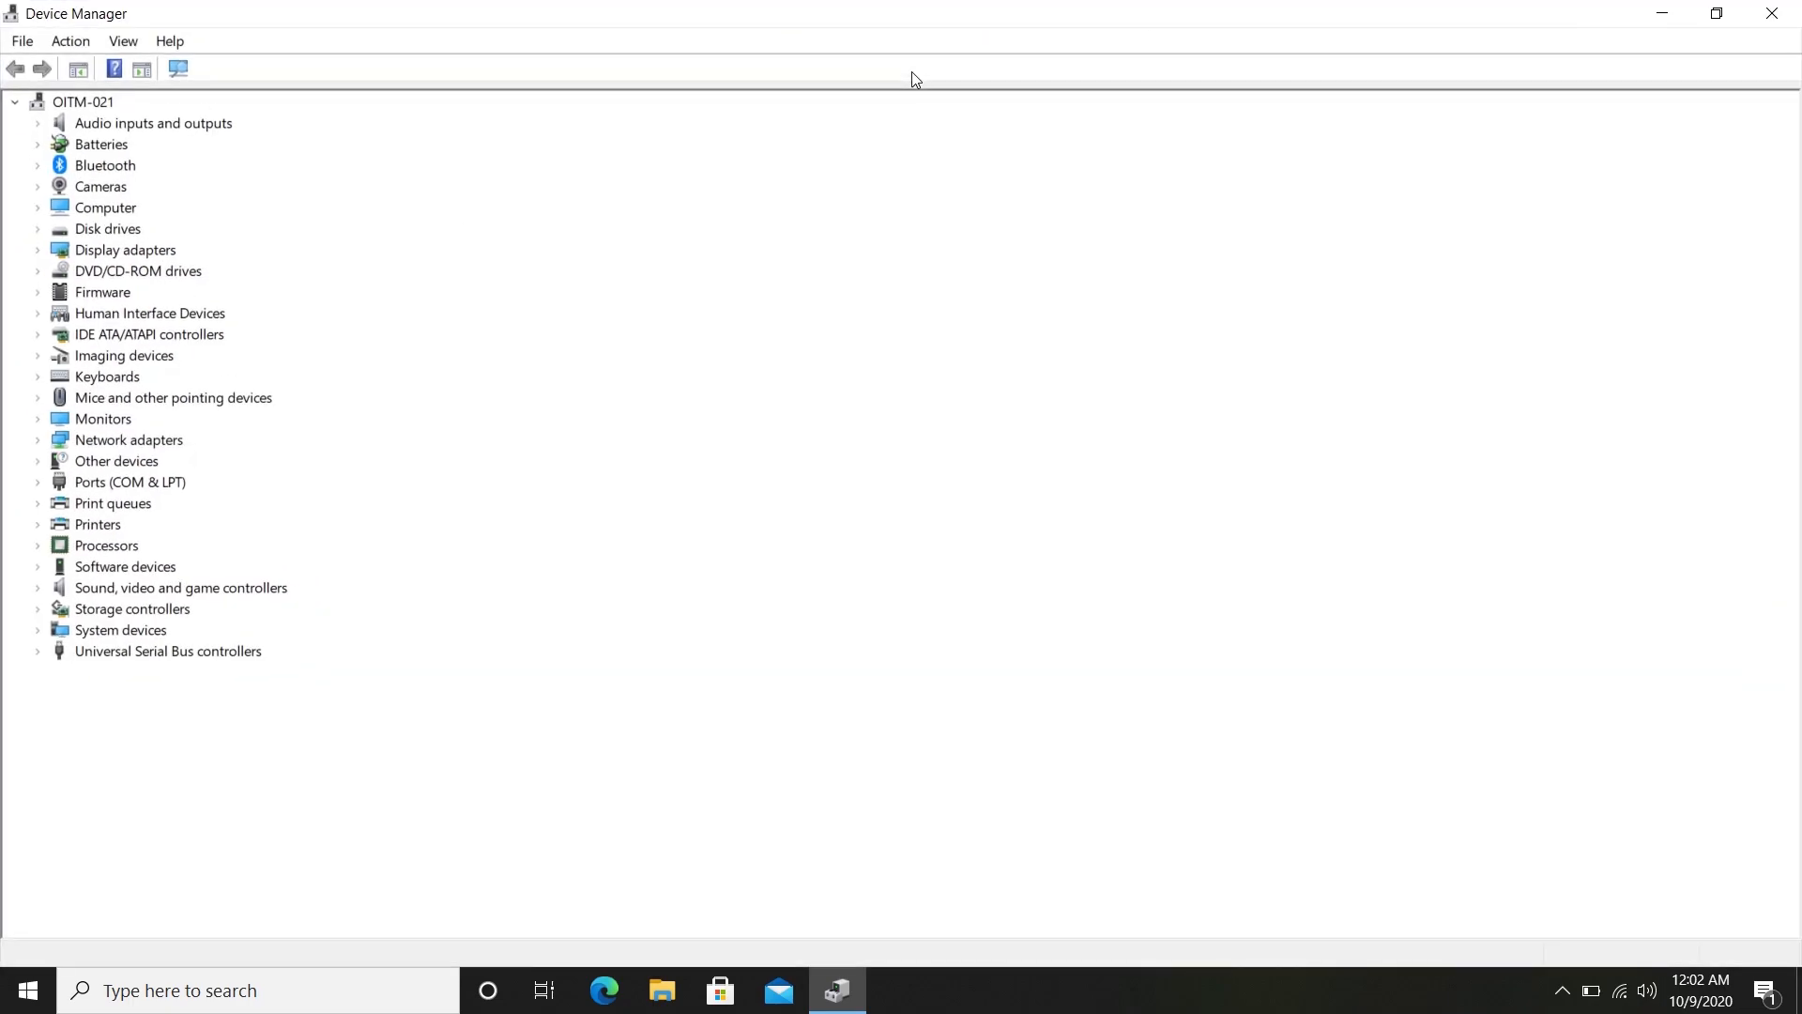
click(39, 376)
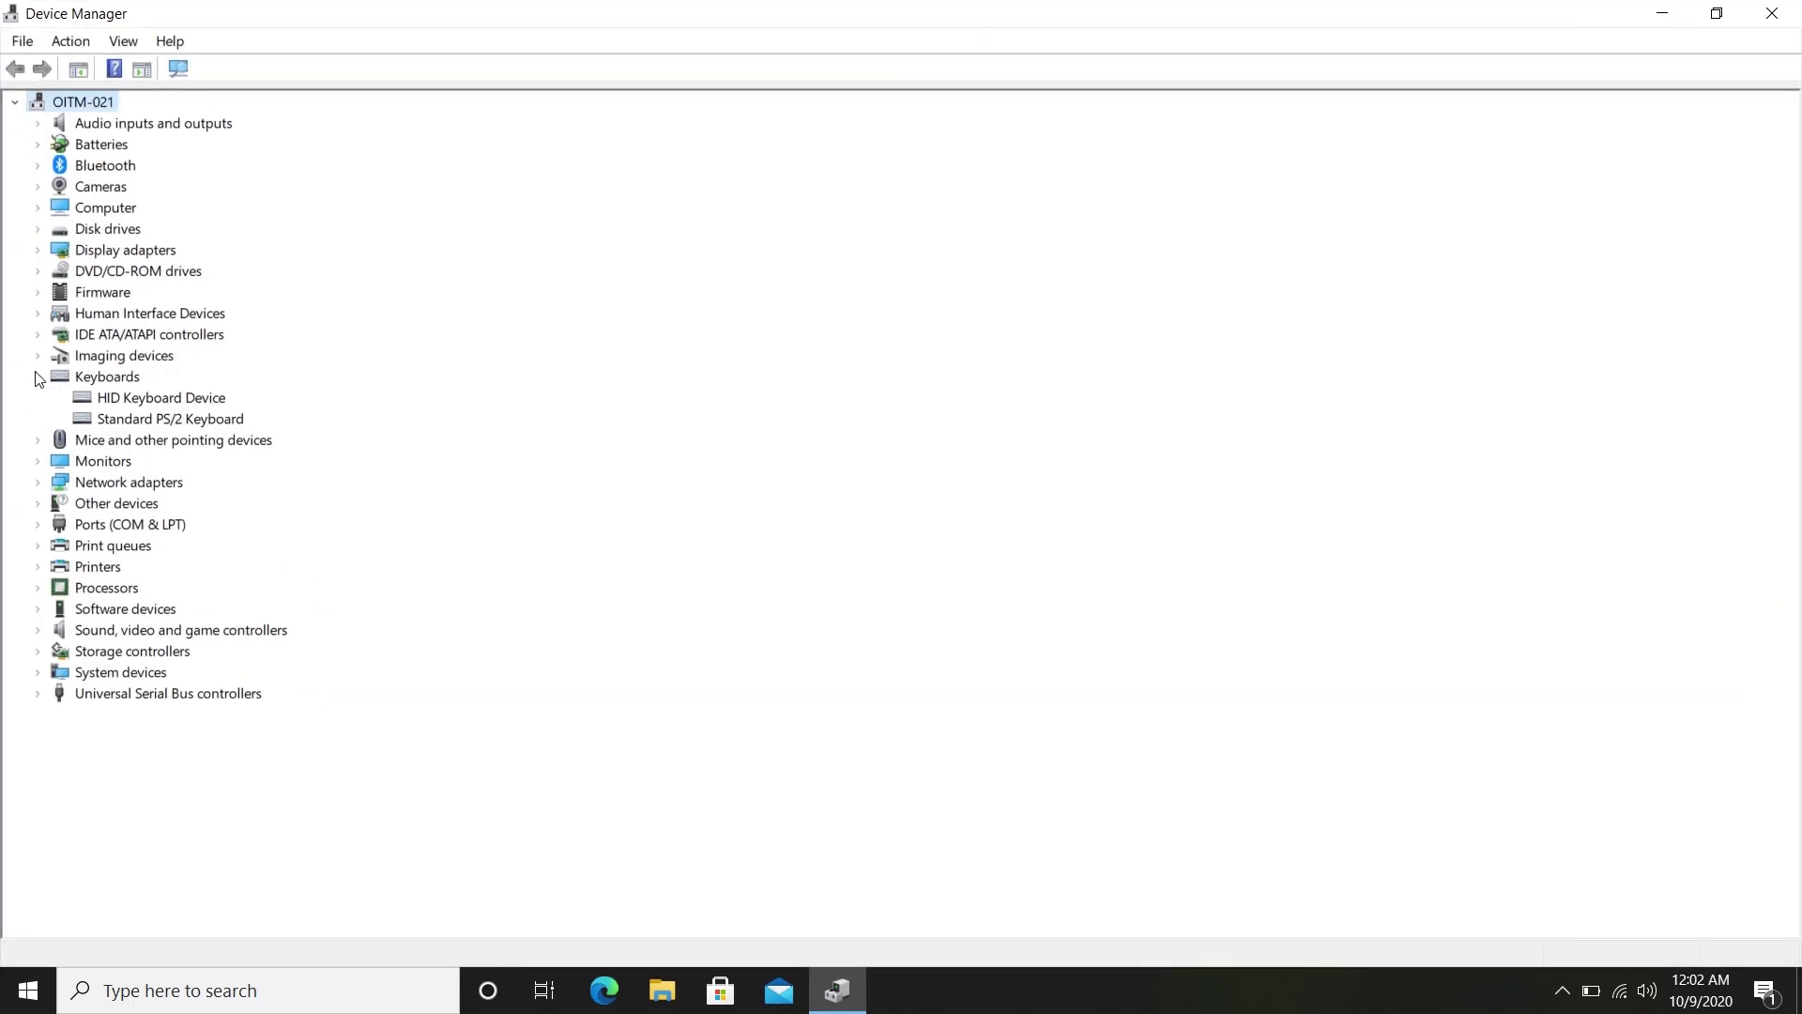
click(208, 422)
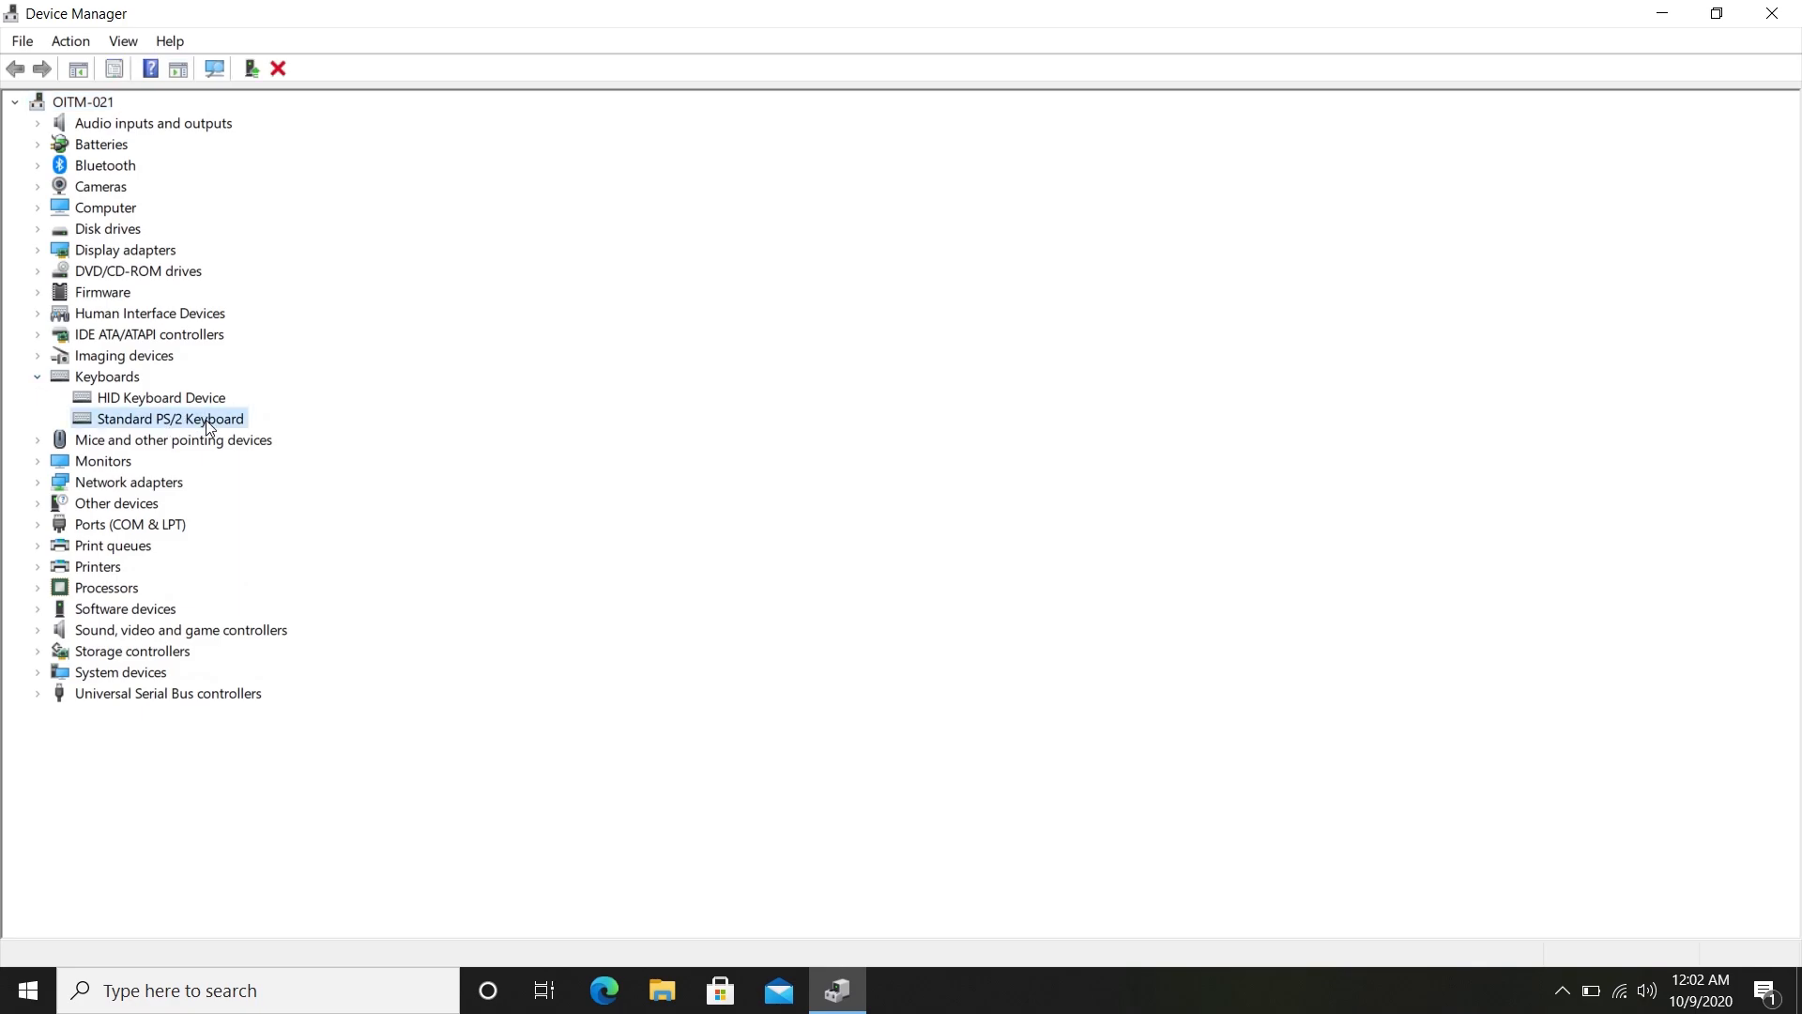
right_click(208, 425)
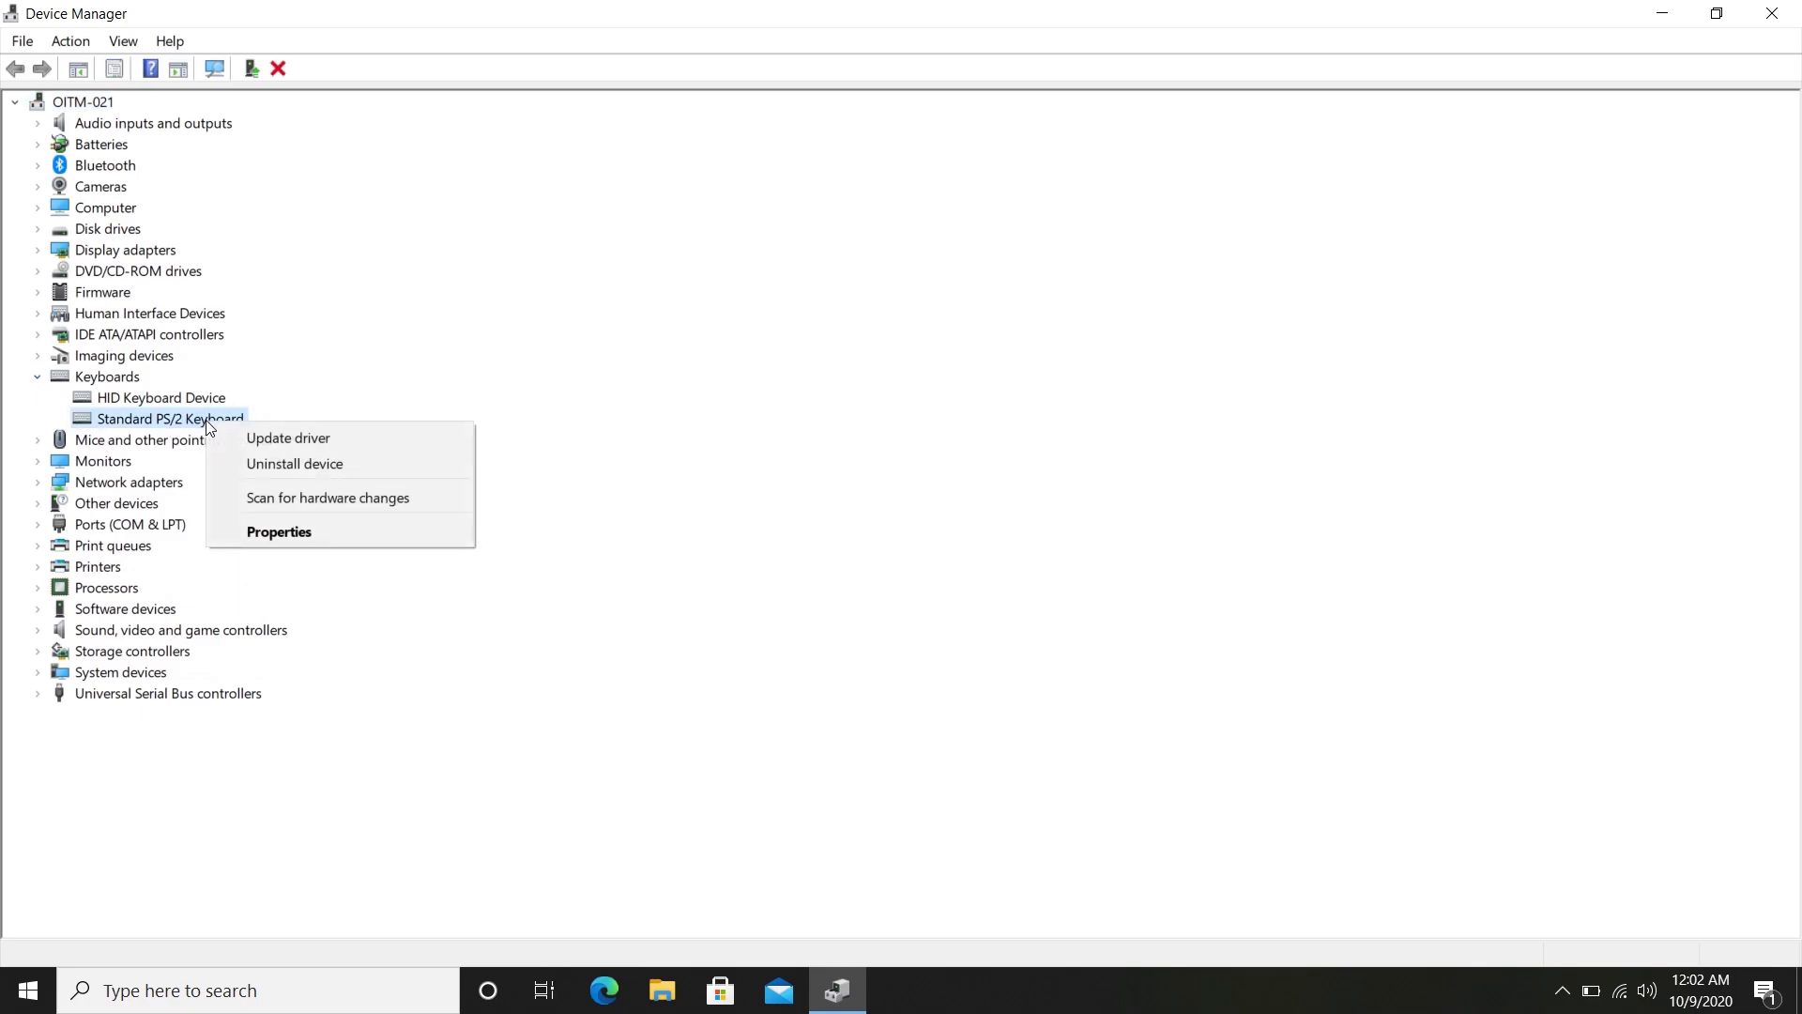
click(328, 470)
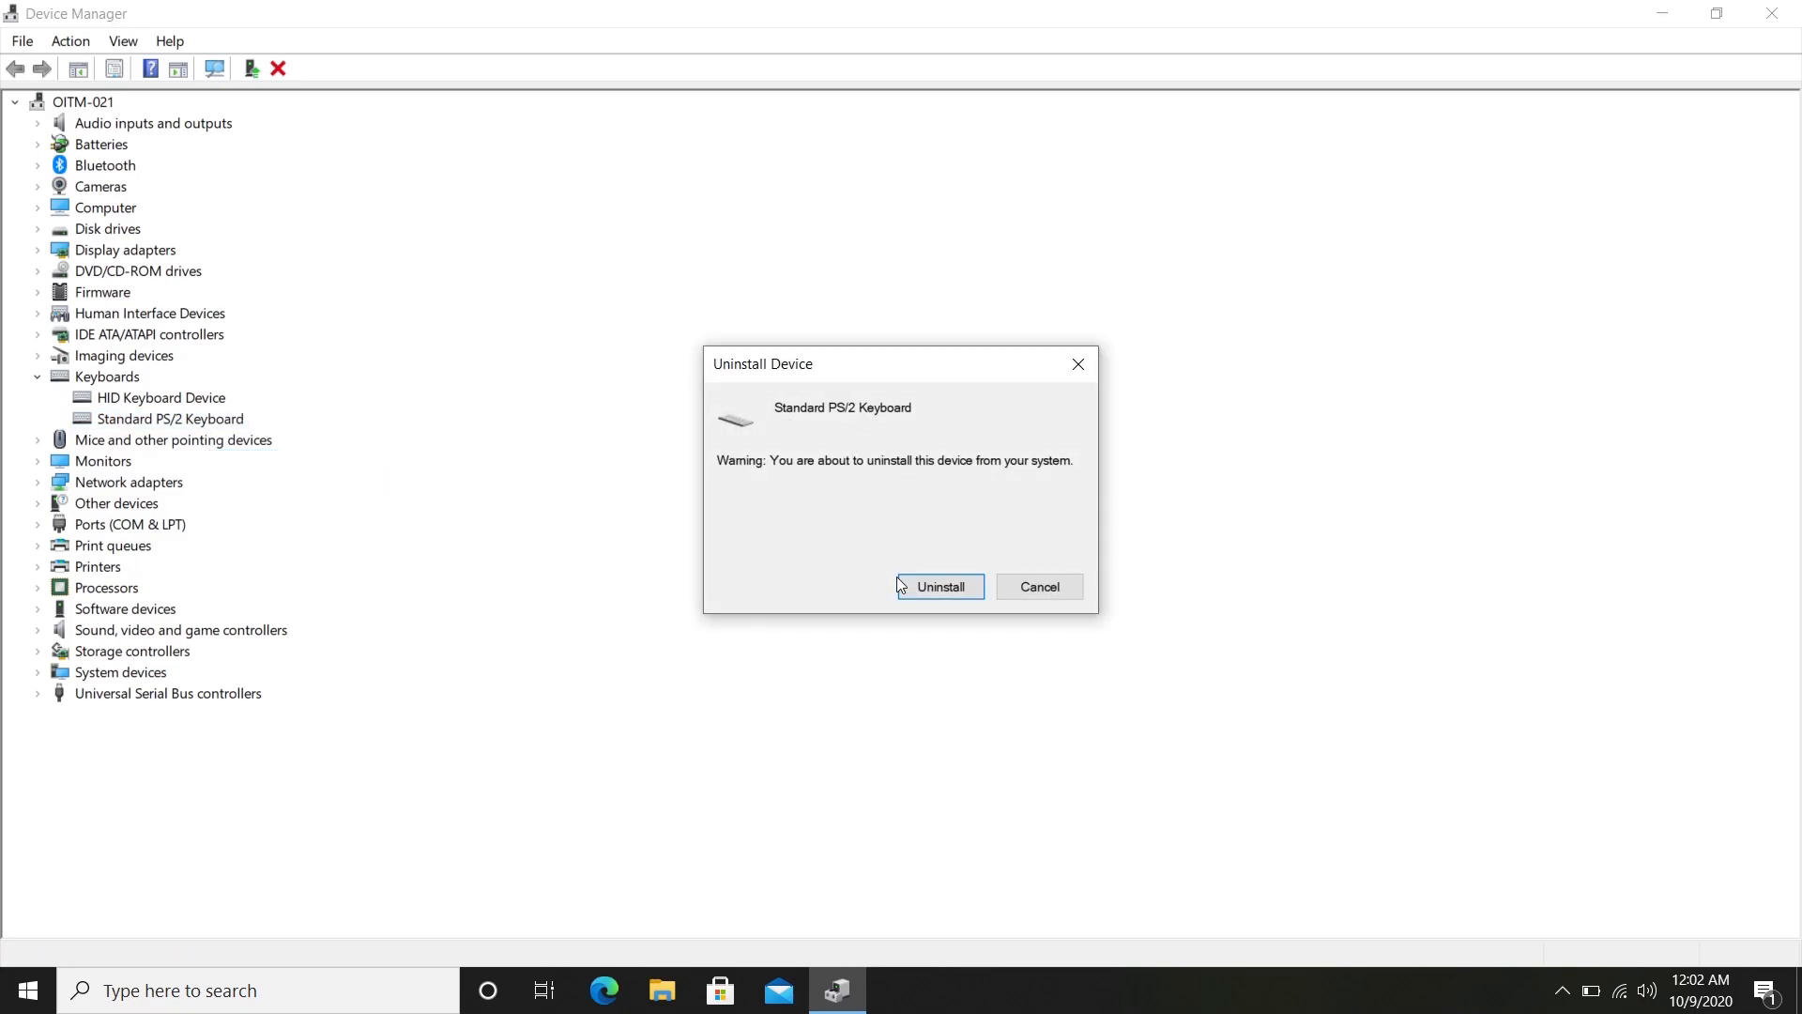
click(931, 599)
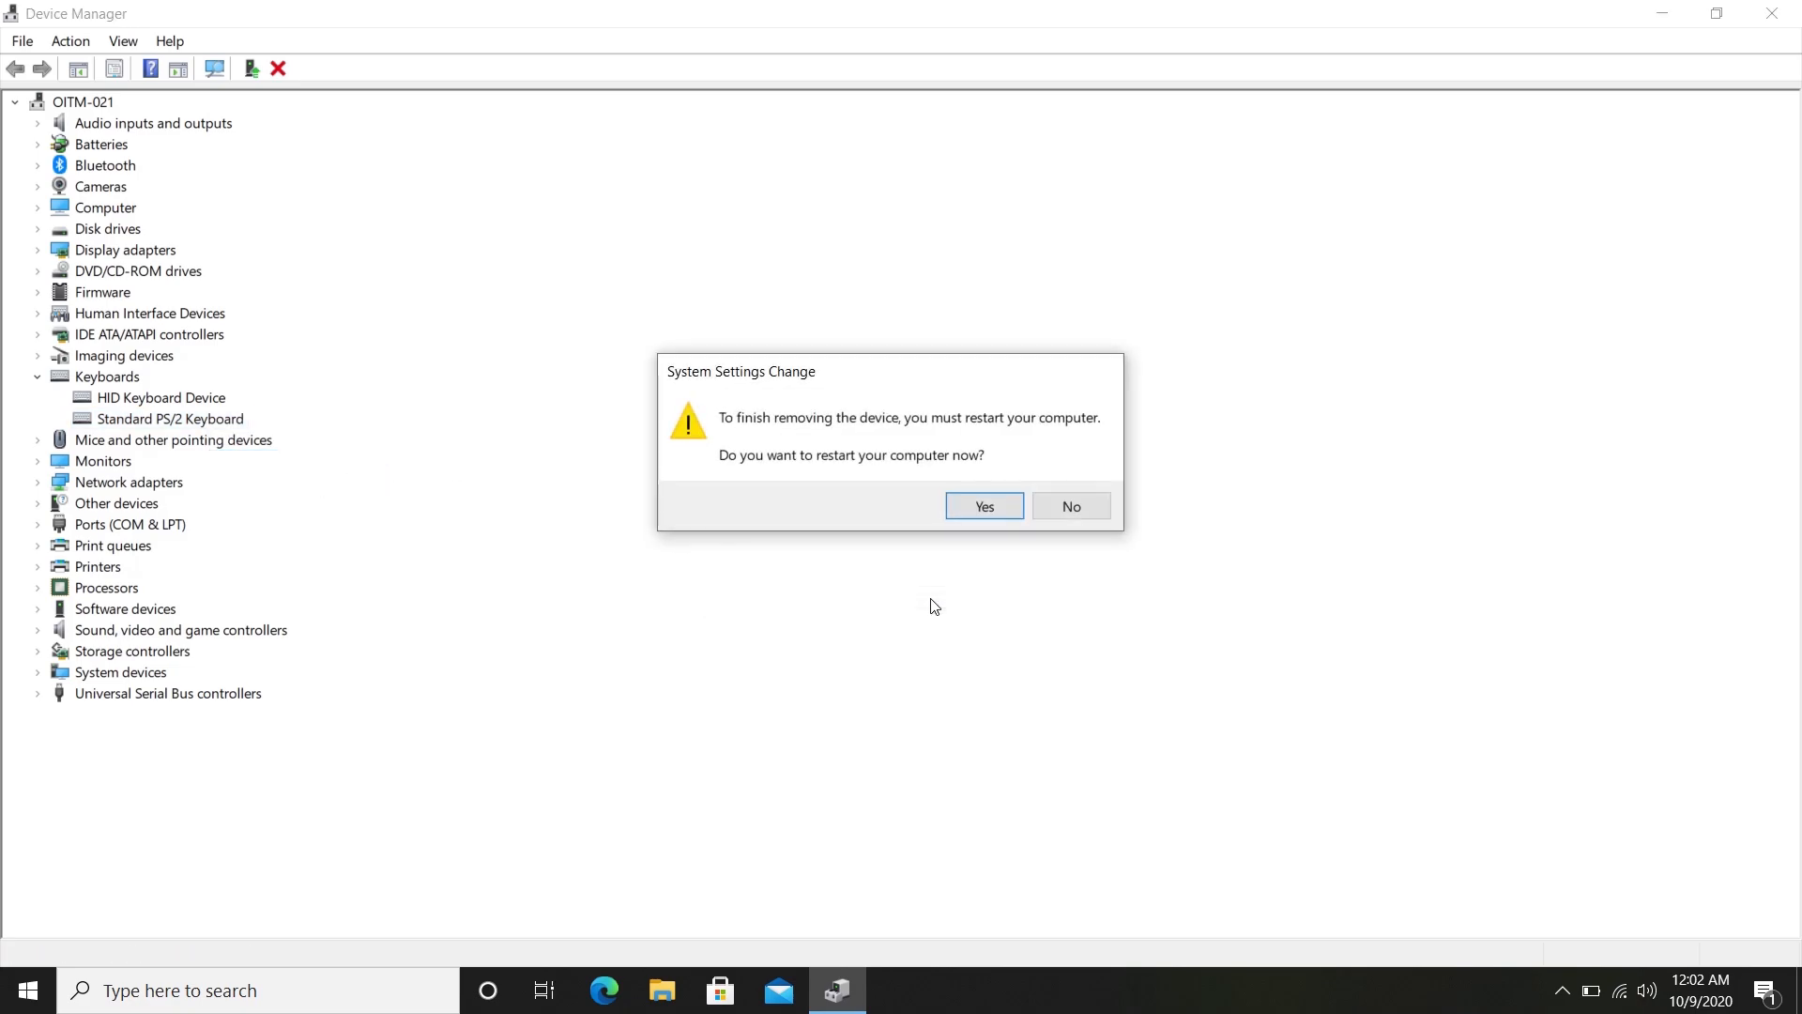